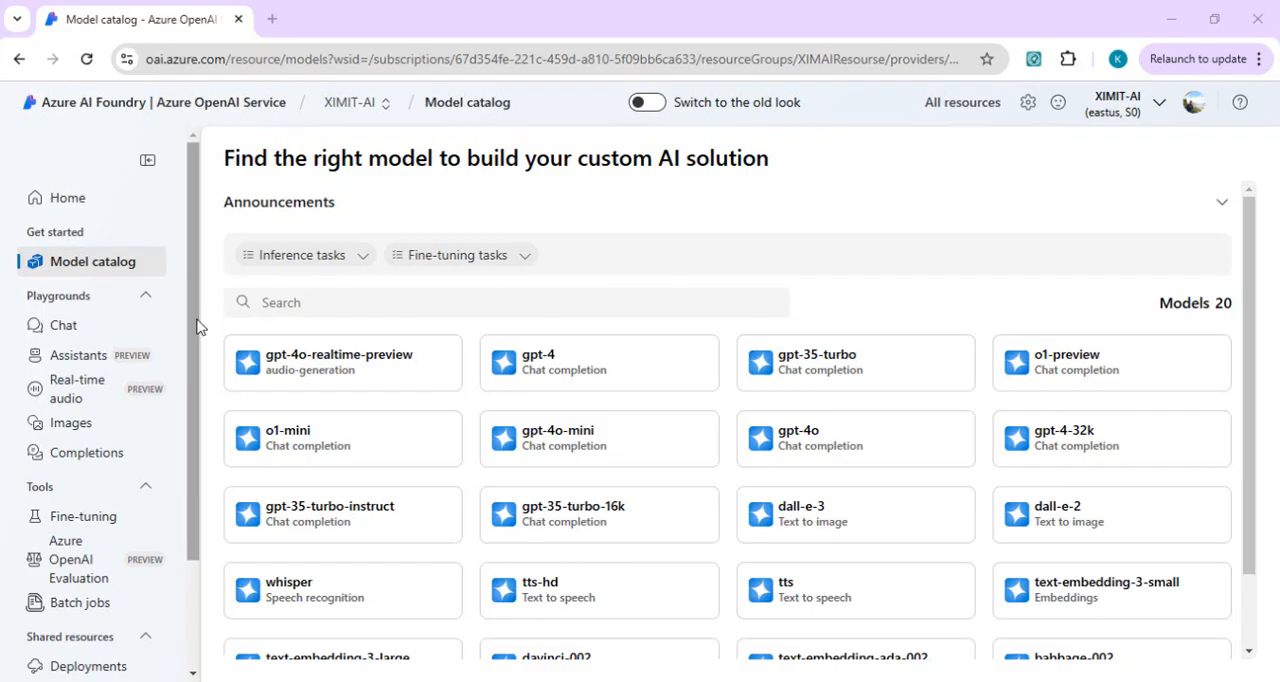
Open the list of model deployments of the Azure OpenAI resource.
left_click_drag(188, 339, 195, 531)
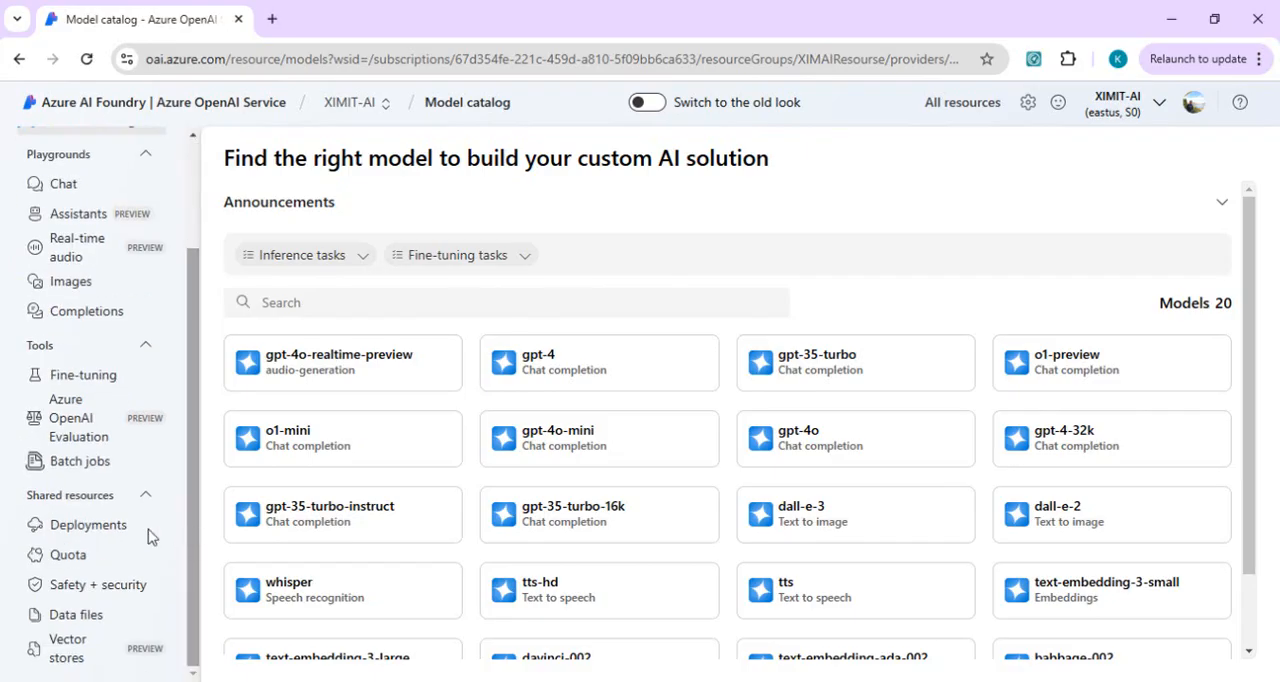
left_click(116, 537)
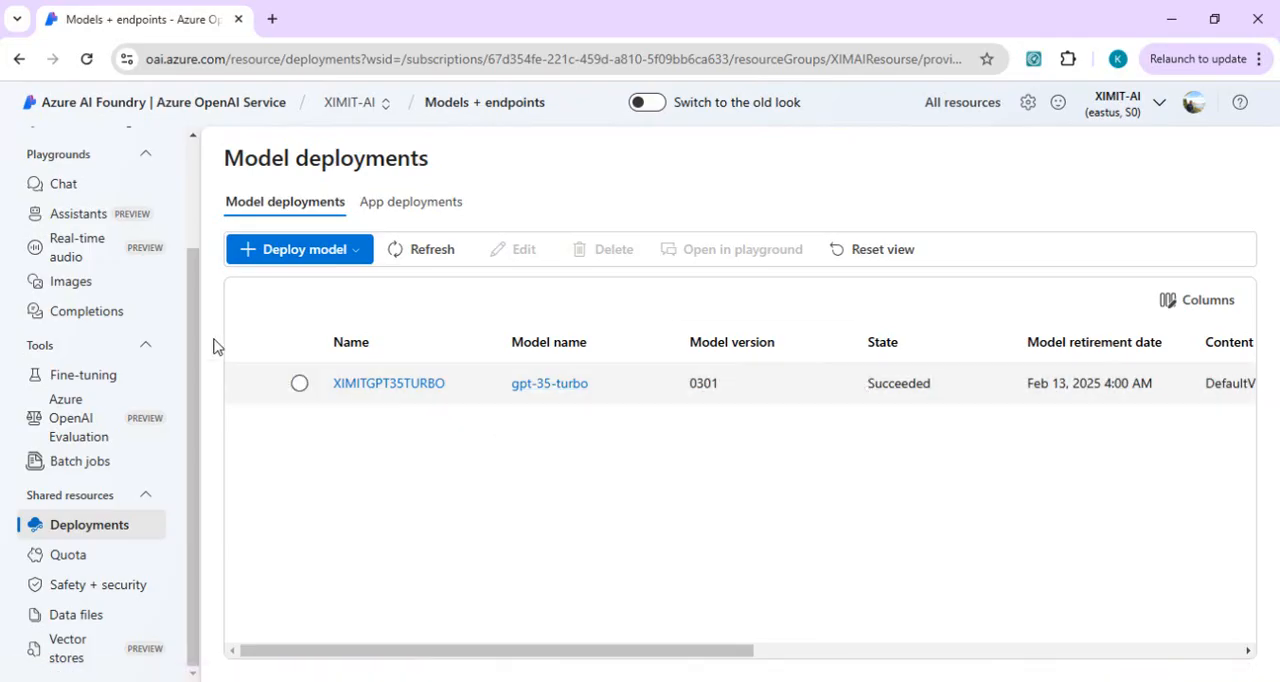
Examine the base models offered for a new deployment and the gpt-4o-mini description, then leave without deploying.
left_click(352, 258)
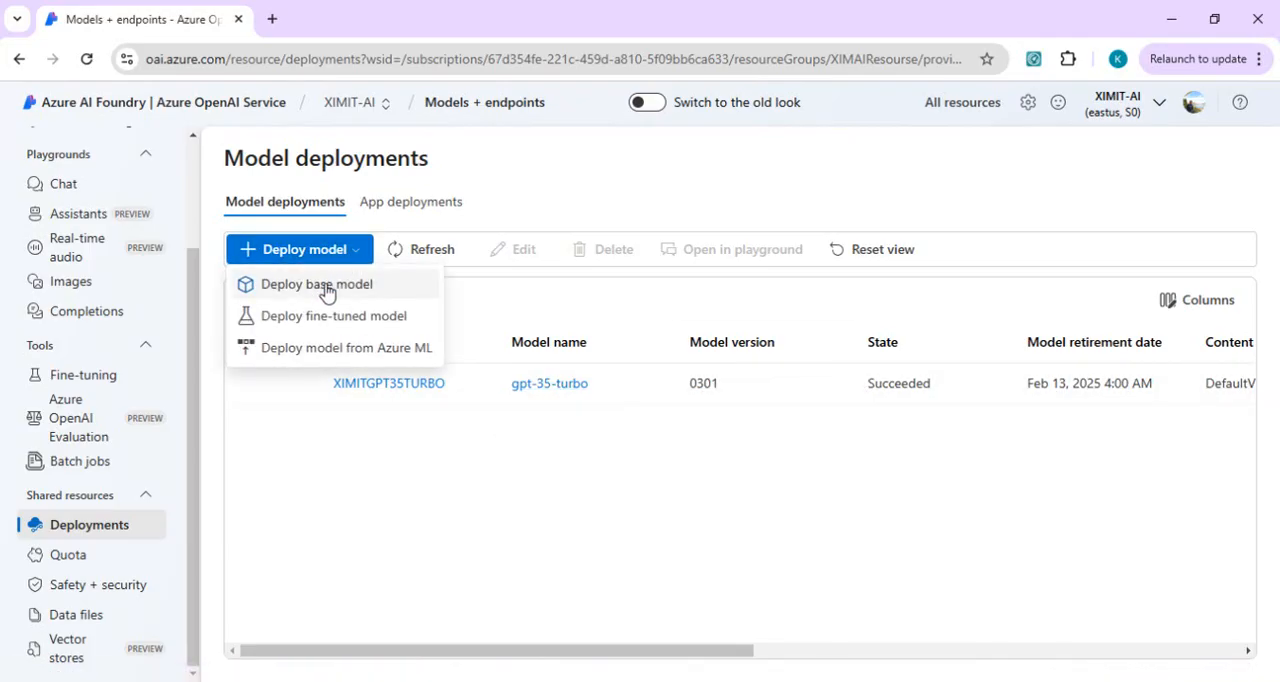
left_click(326, 287)
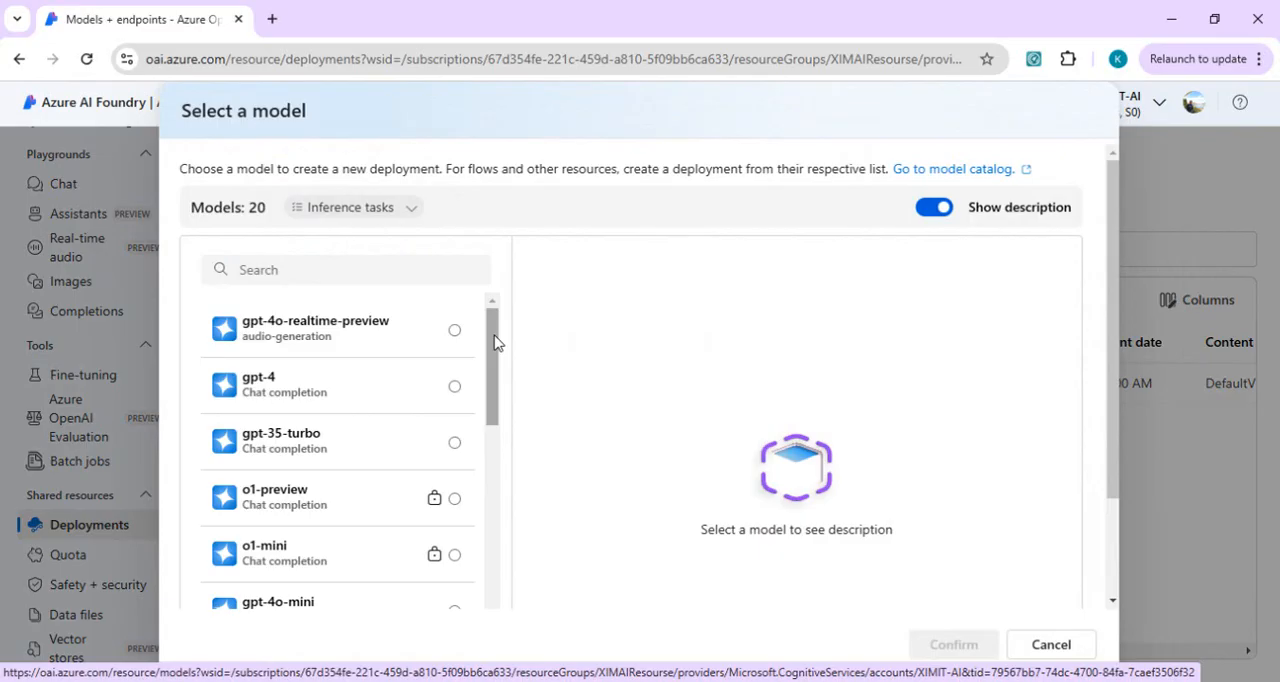
left_click_drag(493, 342, 494, 534)
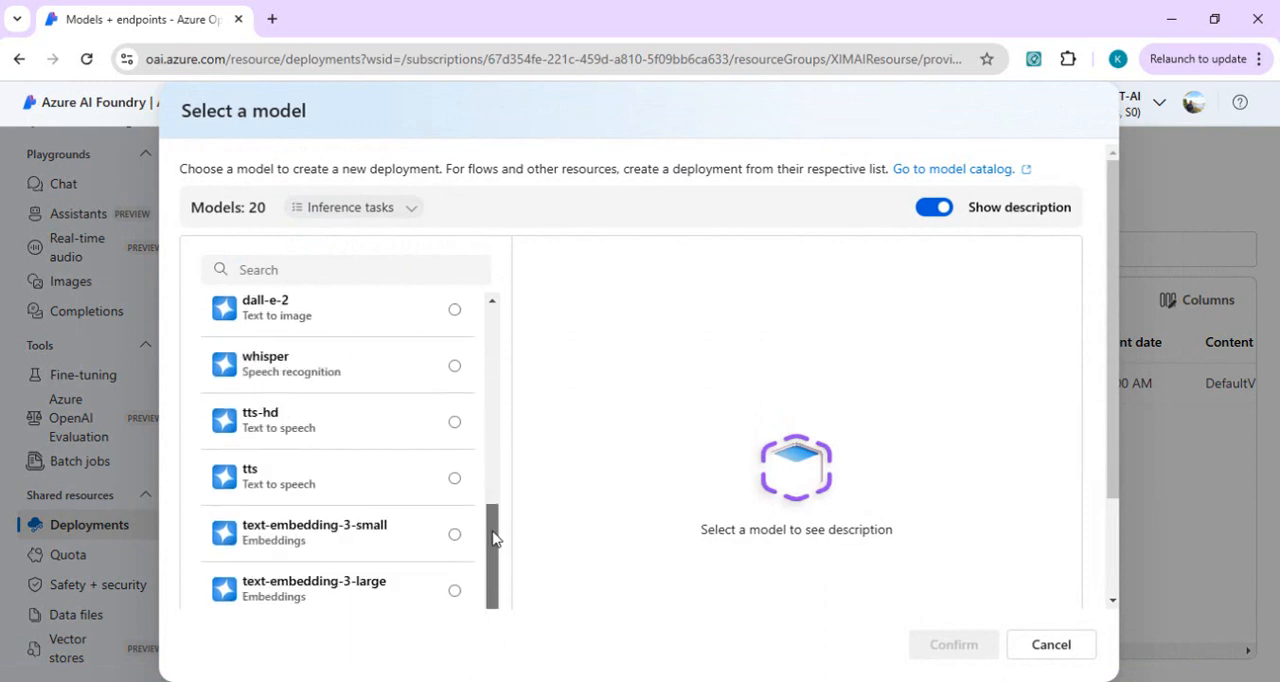
left_click(494, 346)
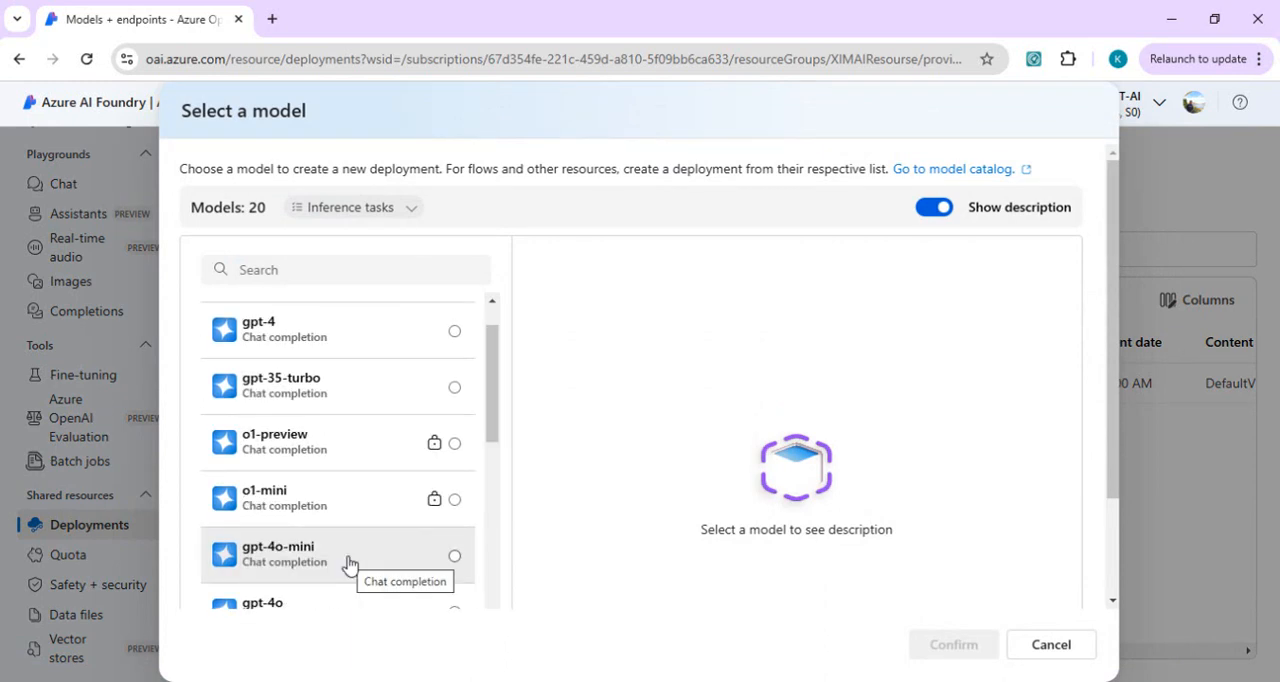
left_click_drag(348, 566, 497, 421)
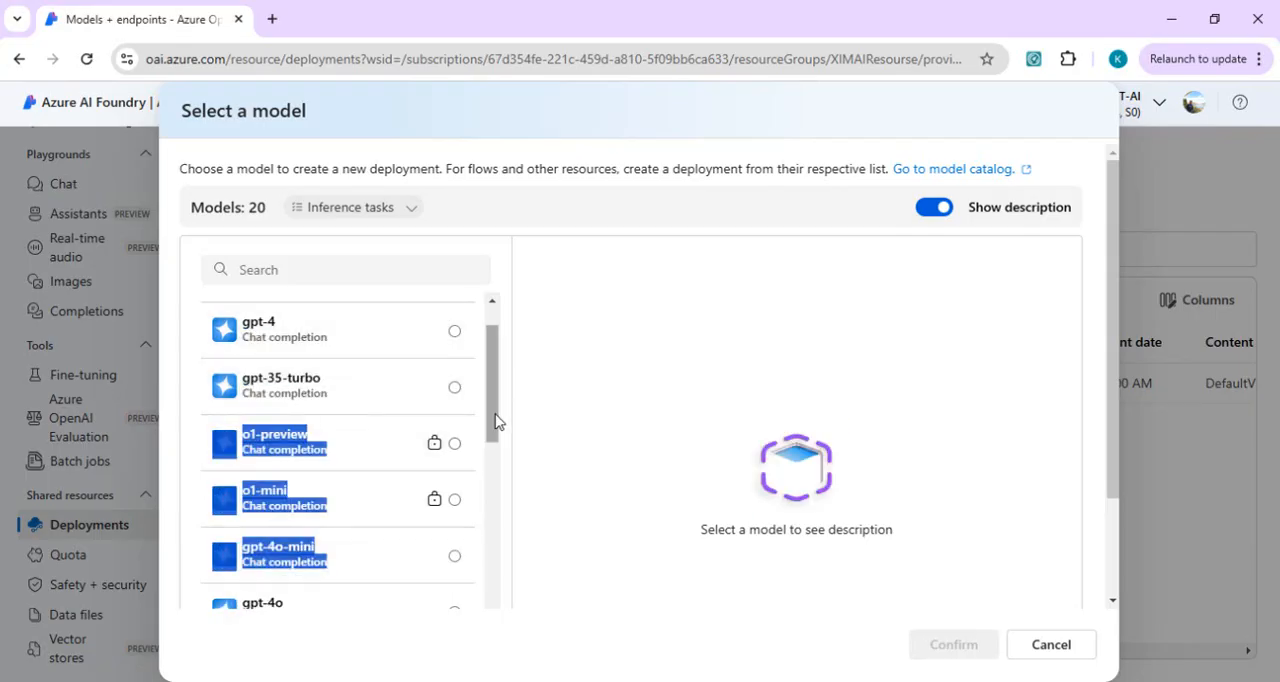
left_click(530, 376)
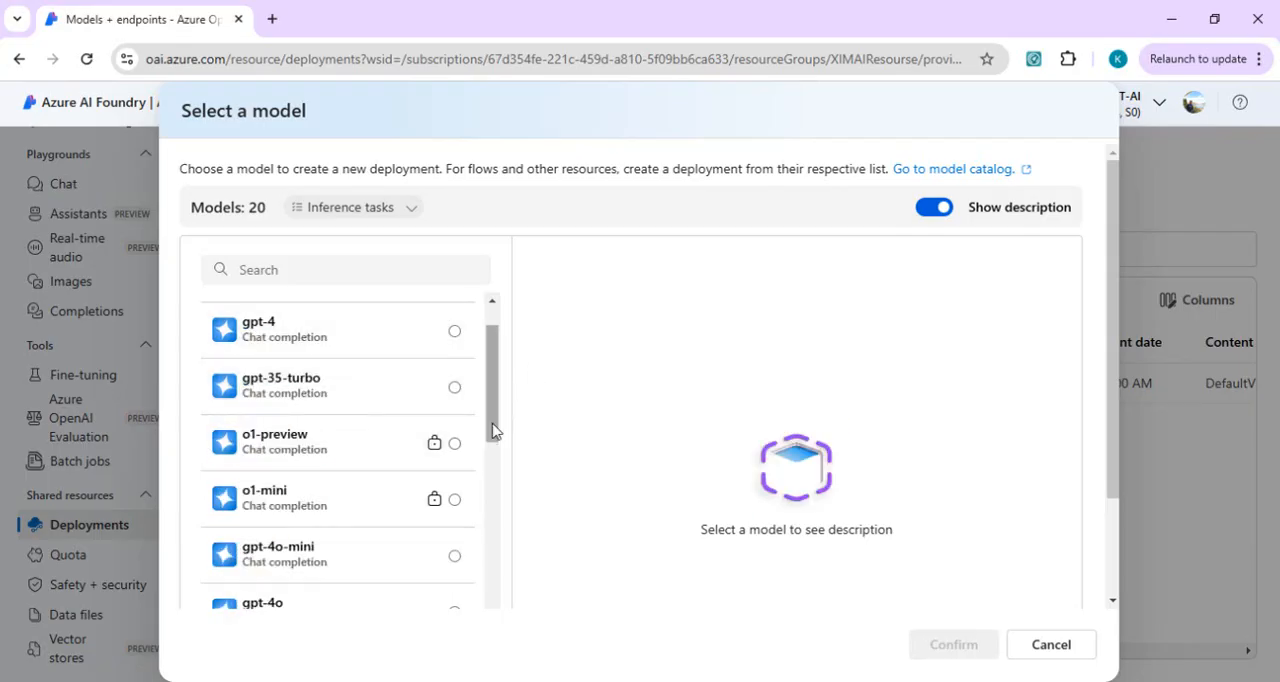
left_click(364, 561)
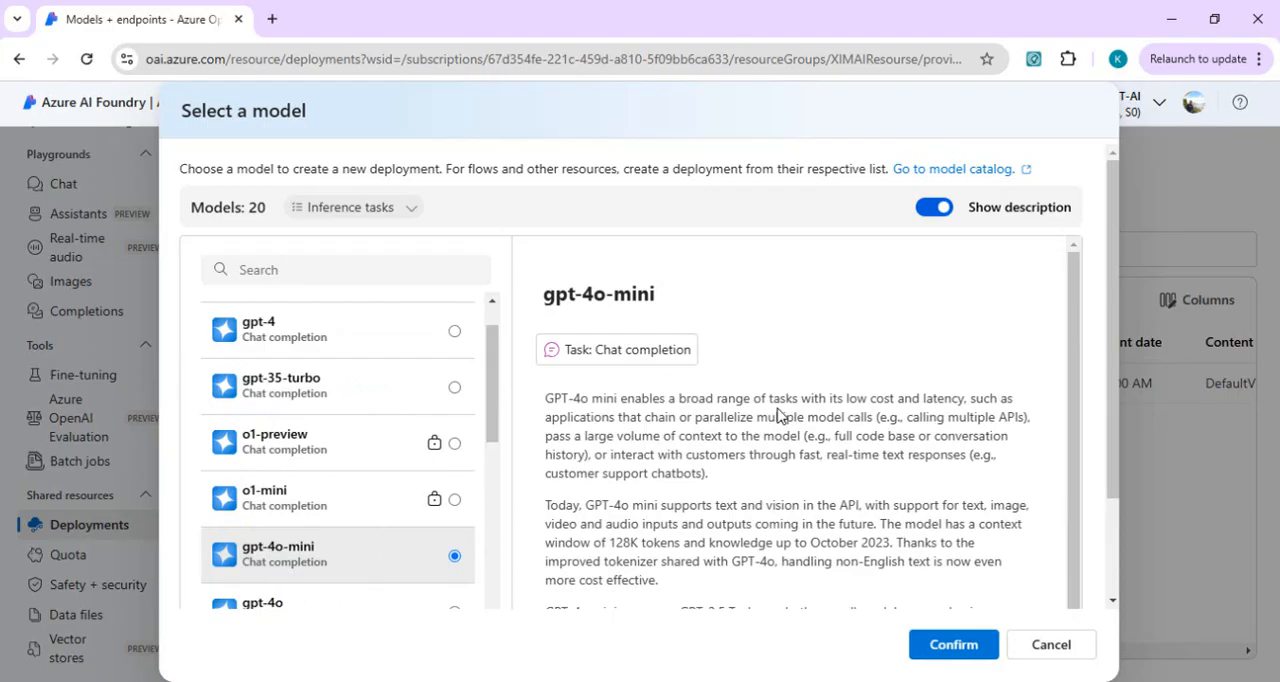
left_click(1032, 651)
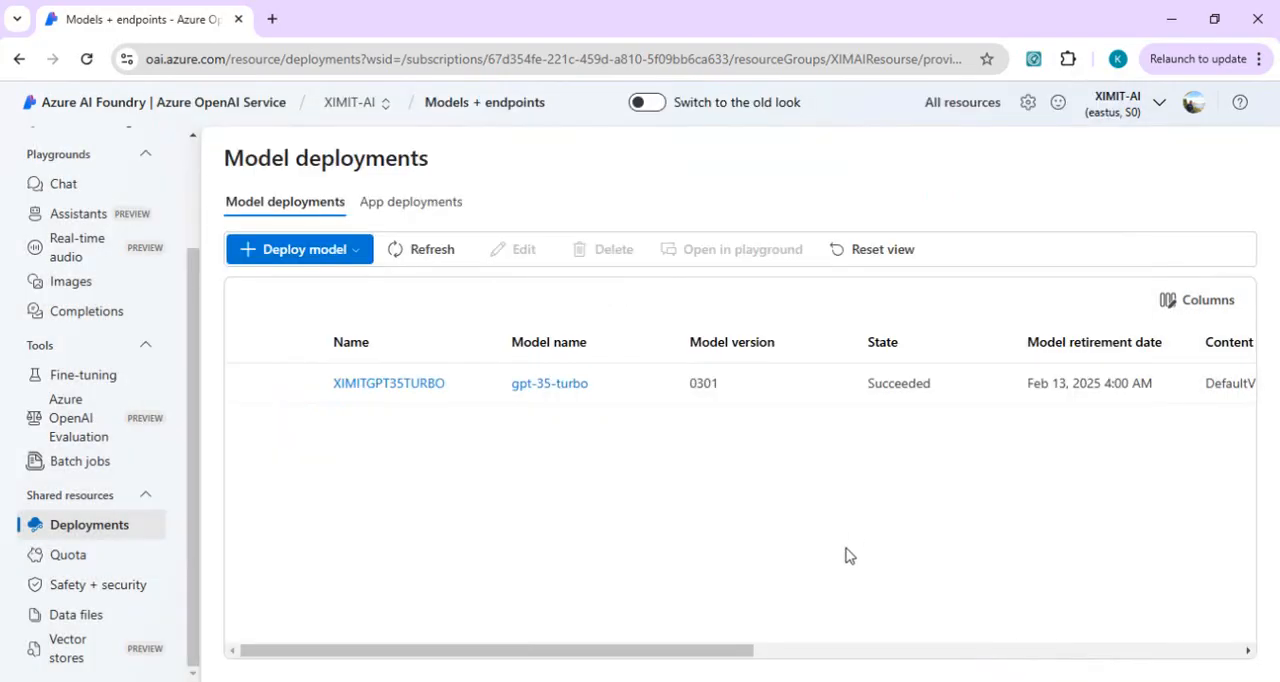
Open the details of the XIMITGPT35TURBO deployment and copy its endpoint target URI.
left_click(404, 388)
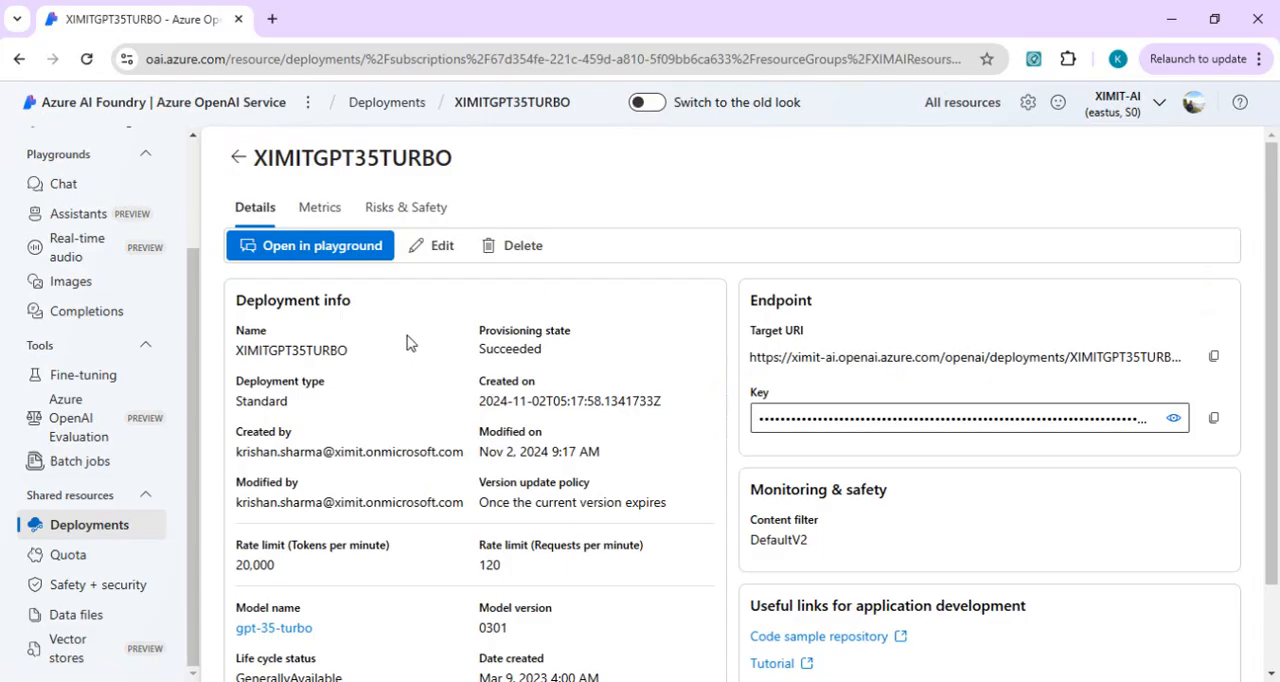
double_click(308, 348)
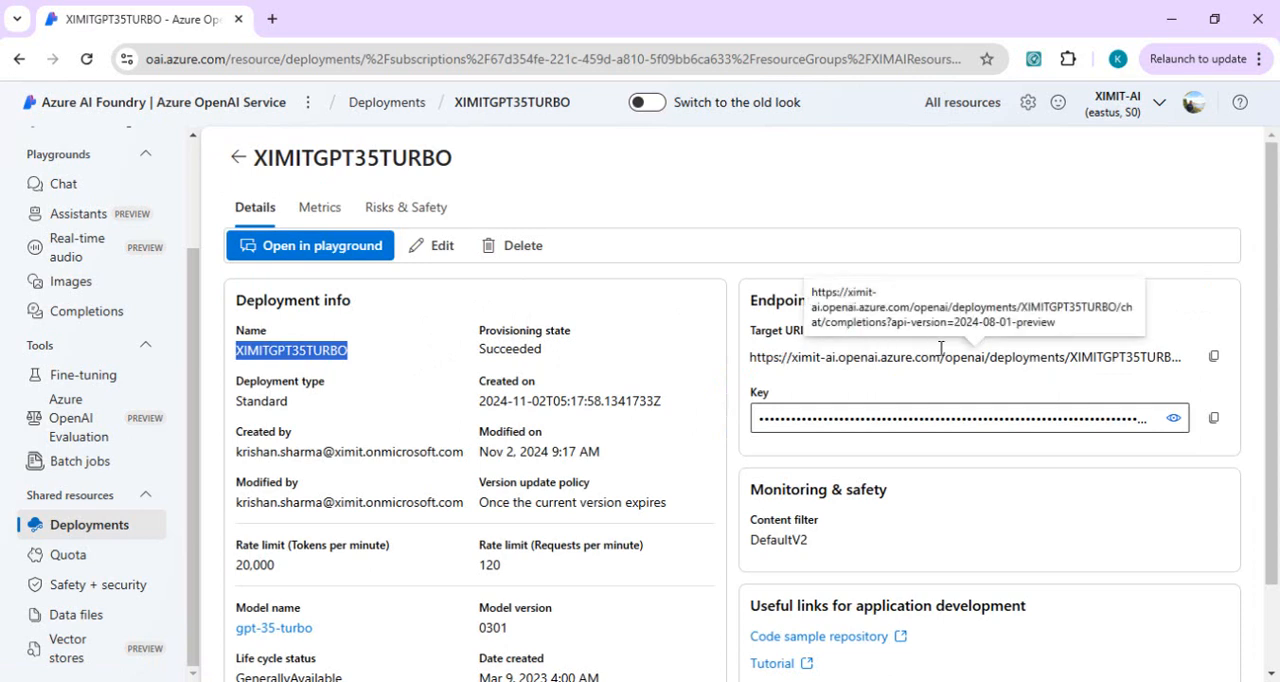
left_click(1215, 360)
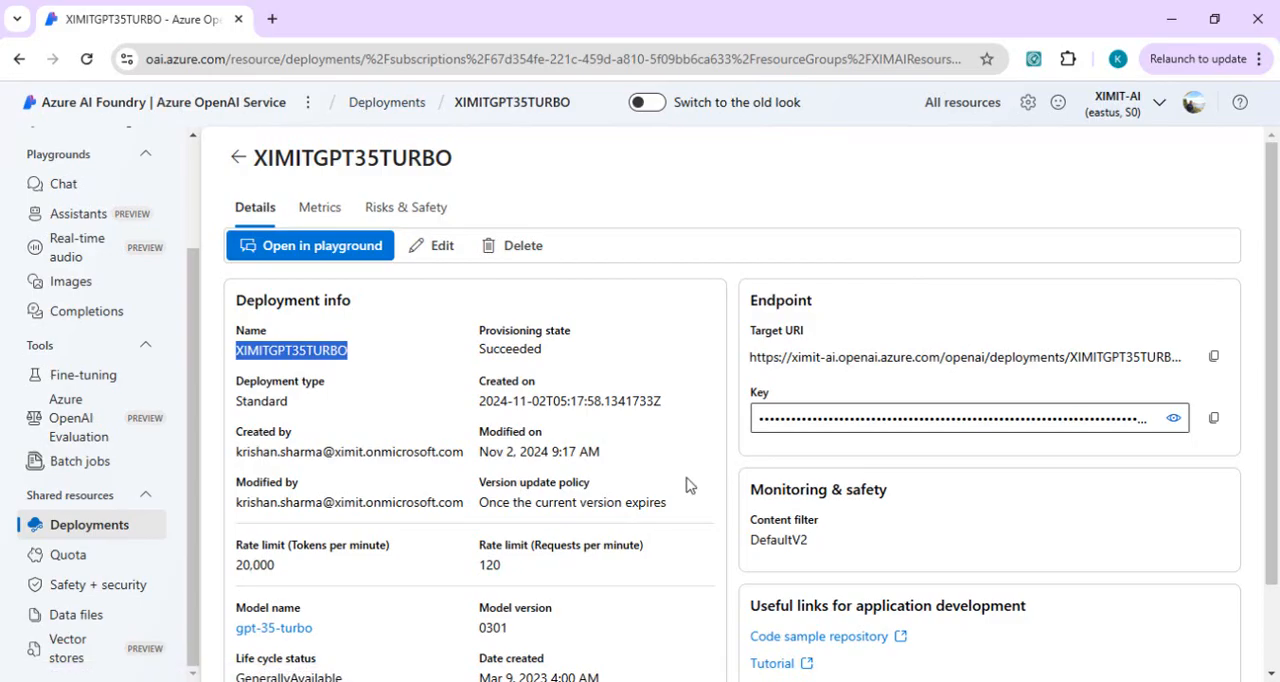
Switch to the Health Plan Selector Phone preview in Power Apps, clear the question box and exit to the editor.
left_click(660, 681)
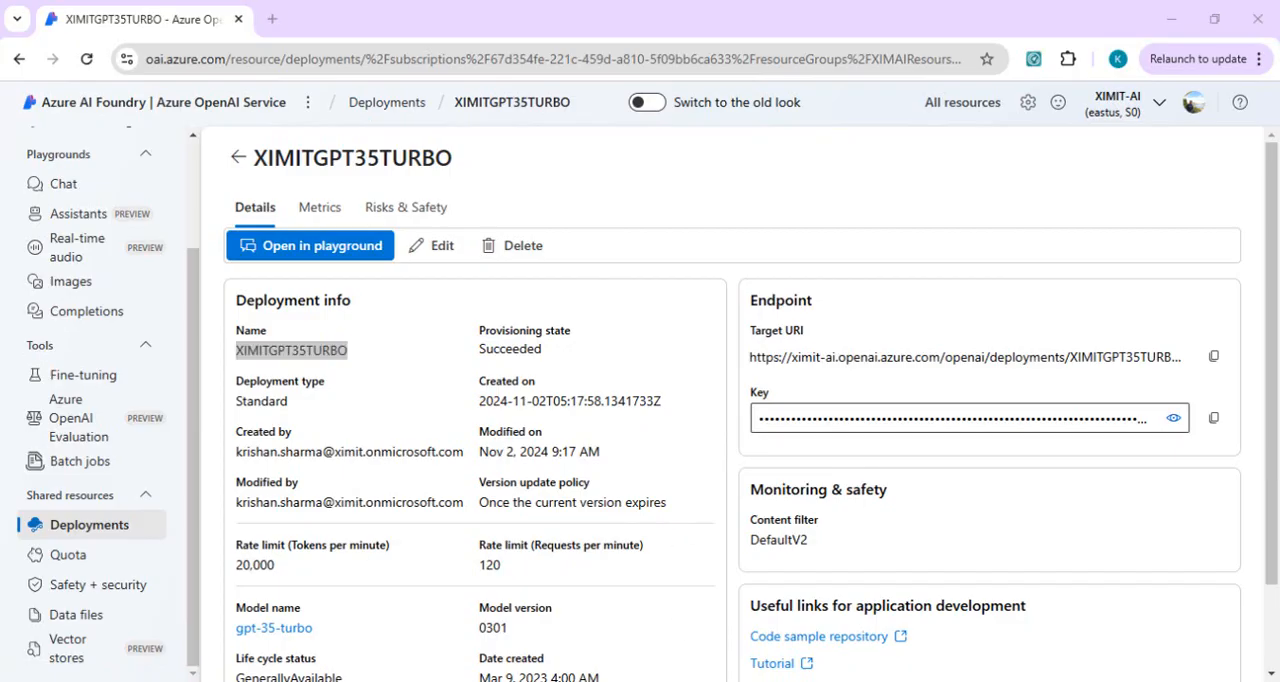
left_click(795, 655)
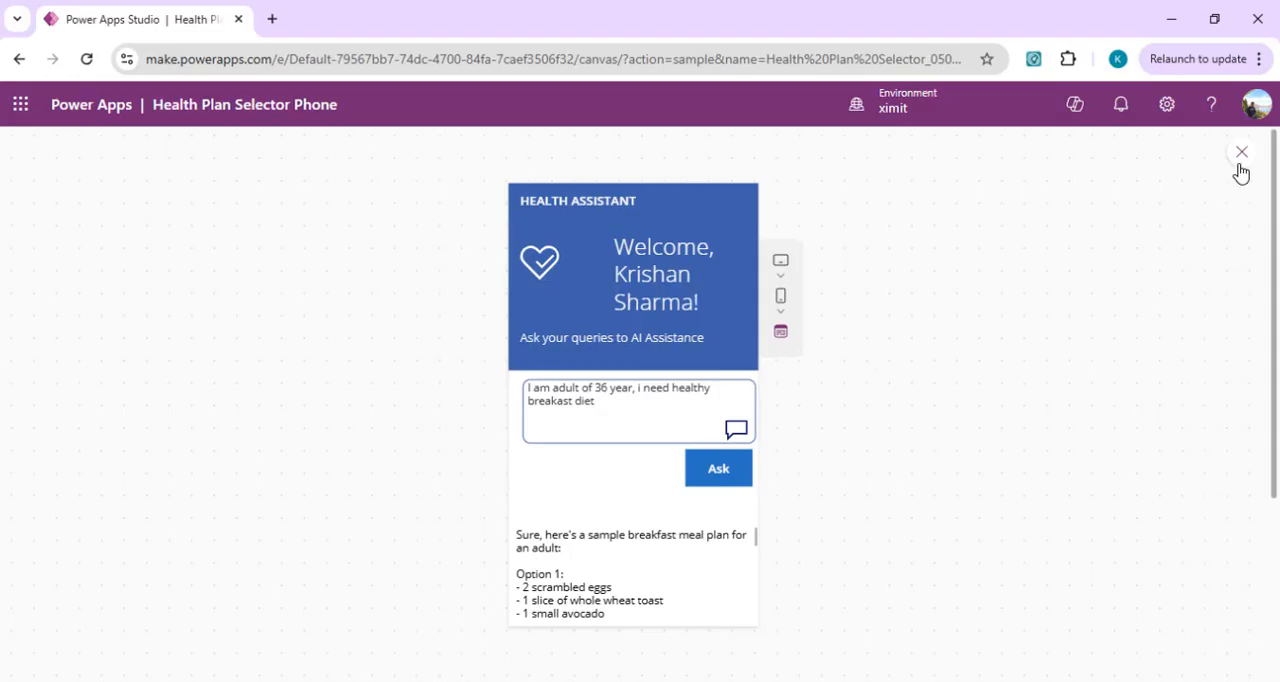
key("Escape")
left_click(1123, 151)
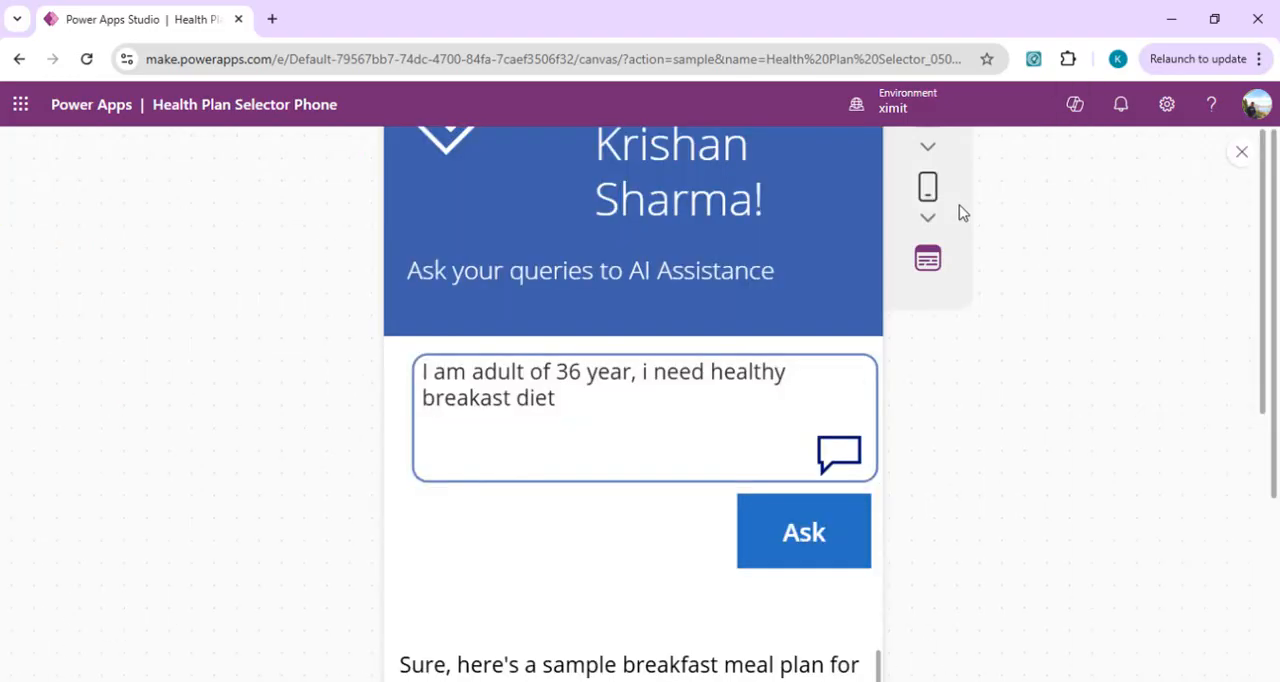
key("ctrl+a")
key("BackSpace")
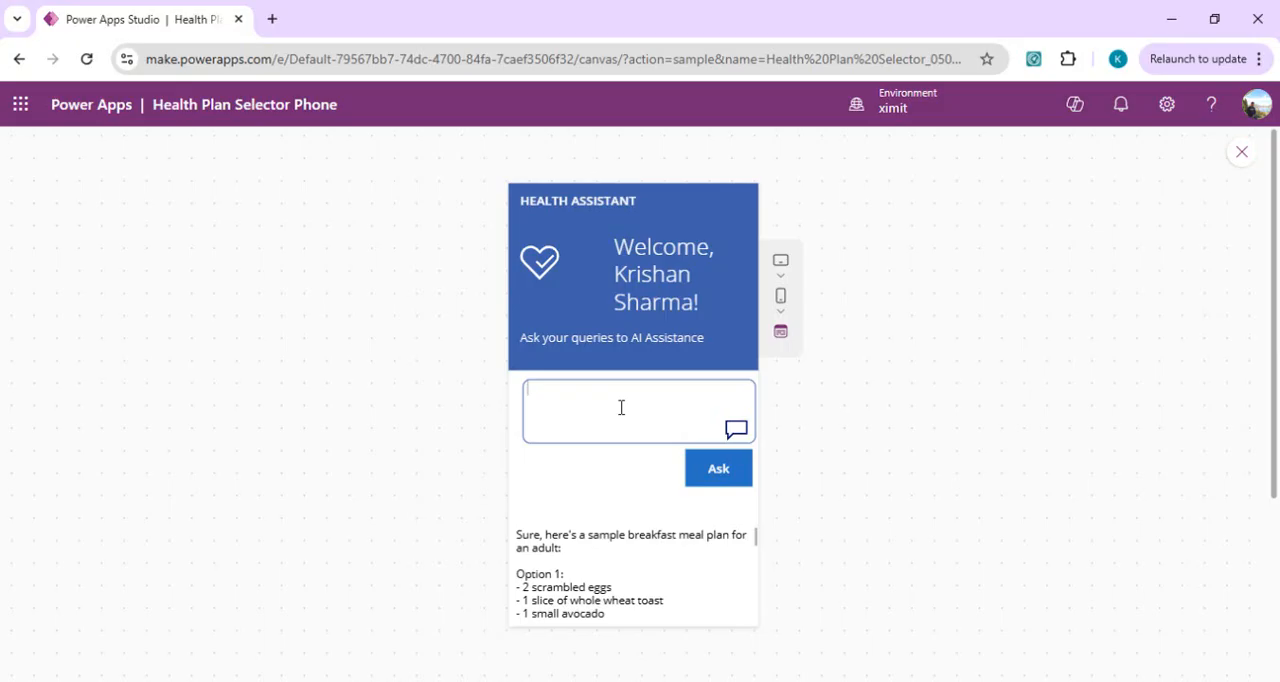
left_click(1240, 154)
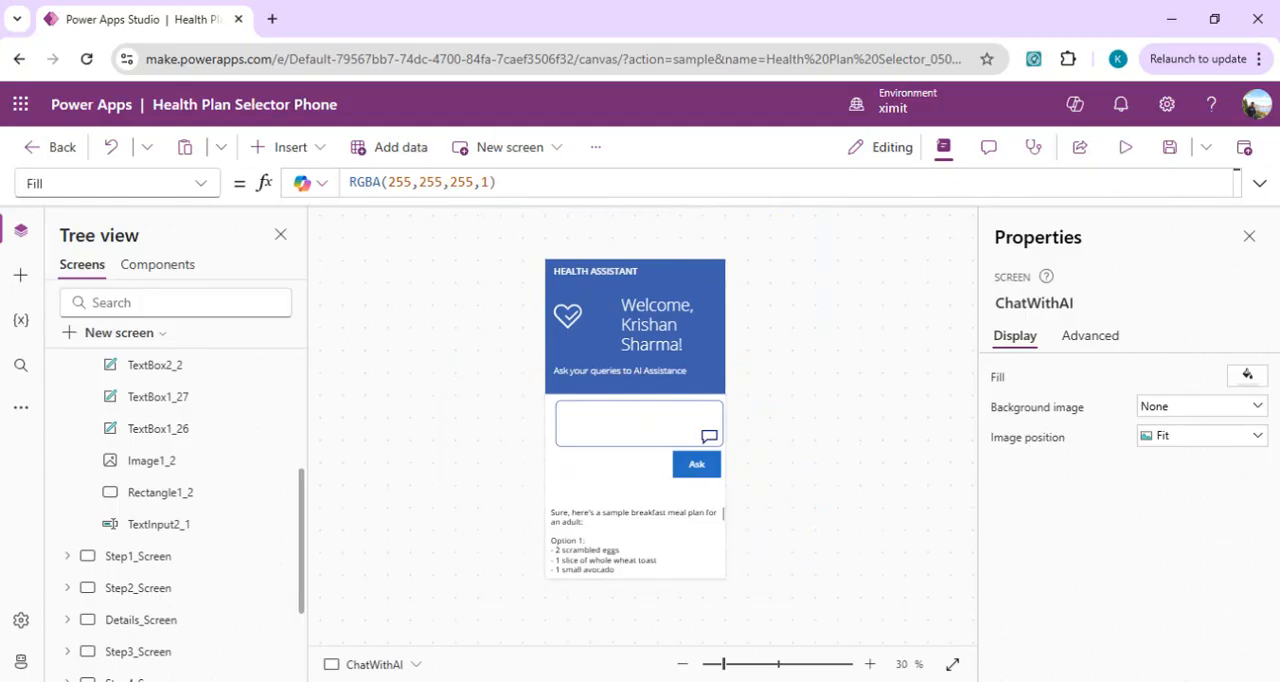
Return to the Azure browser window and open make.powerautomate.com in a new tab.
left_click(523, 660)
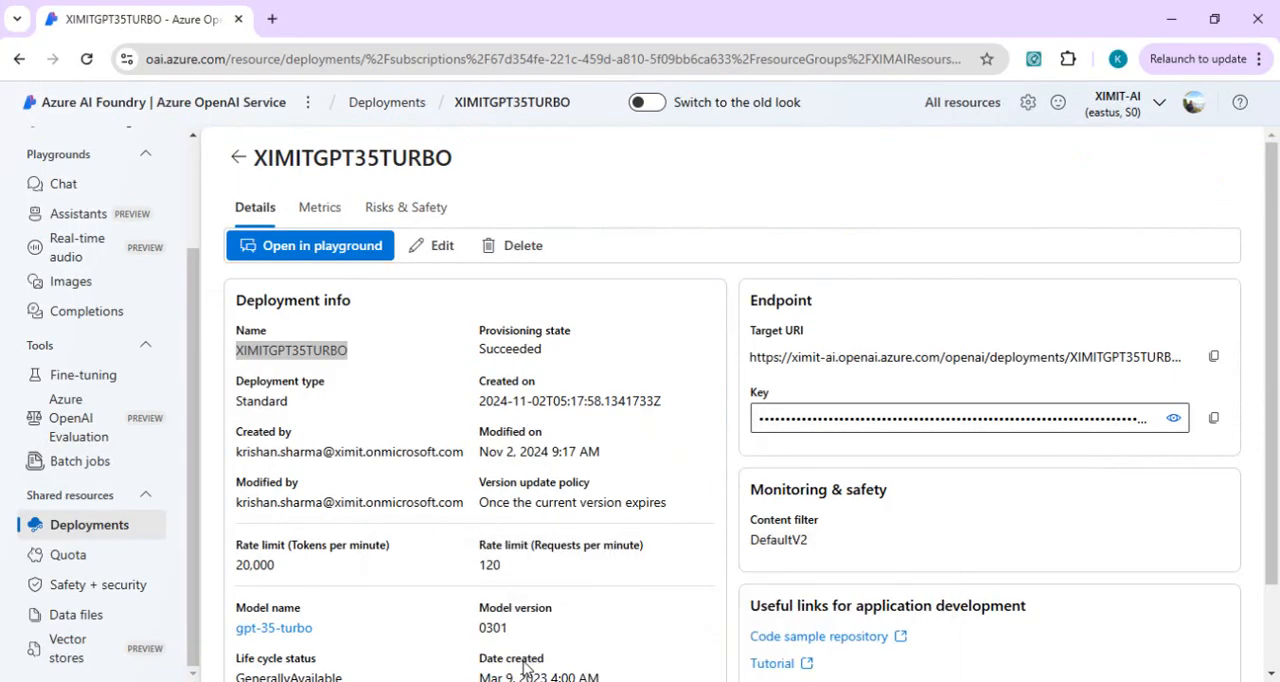
left_click(274, 20)
type("make.")
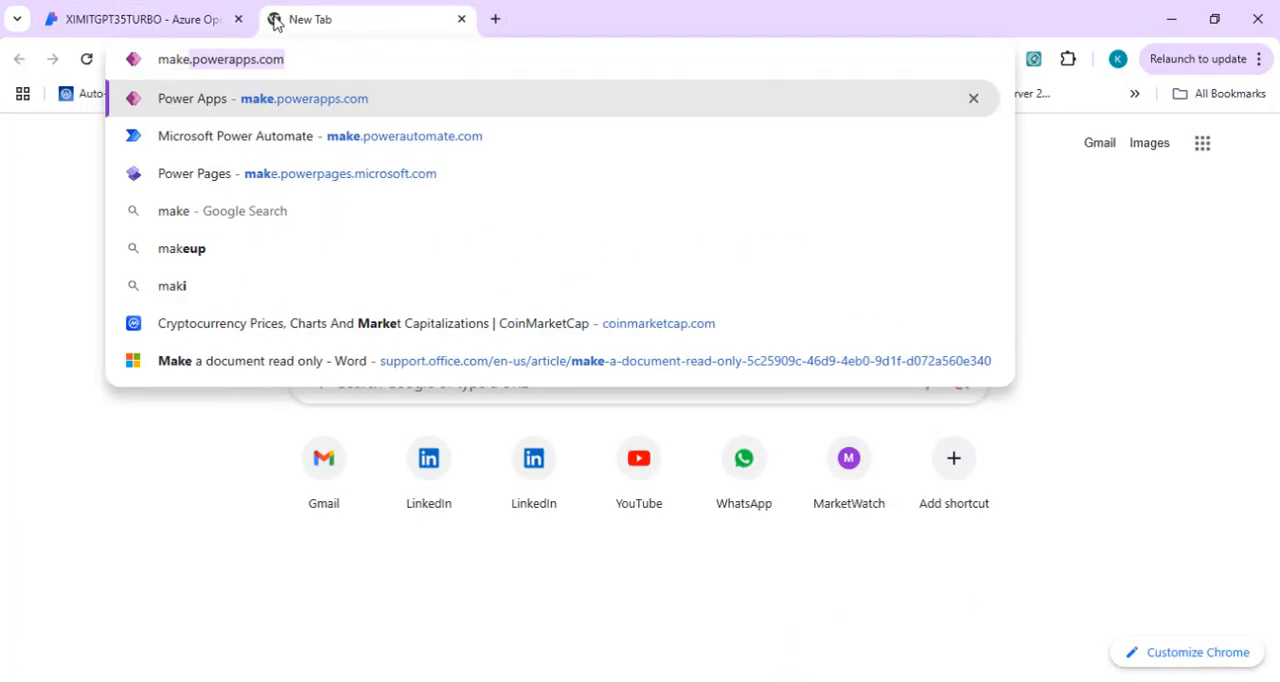
type("poweraut")
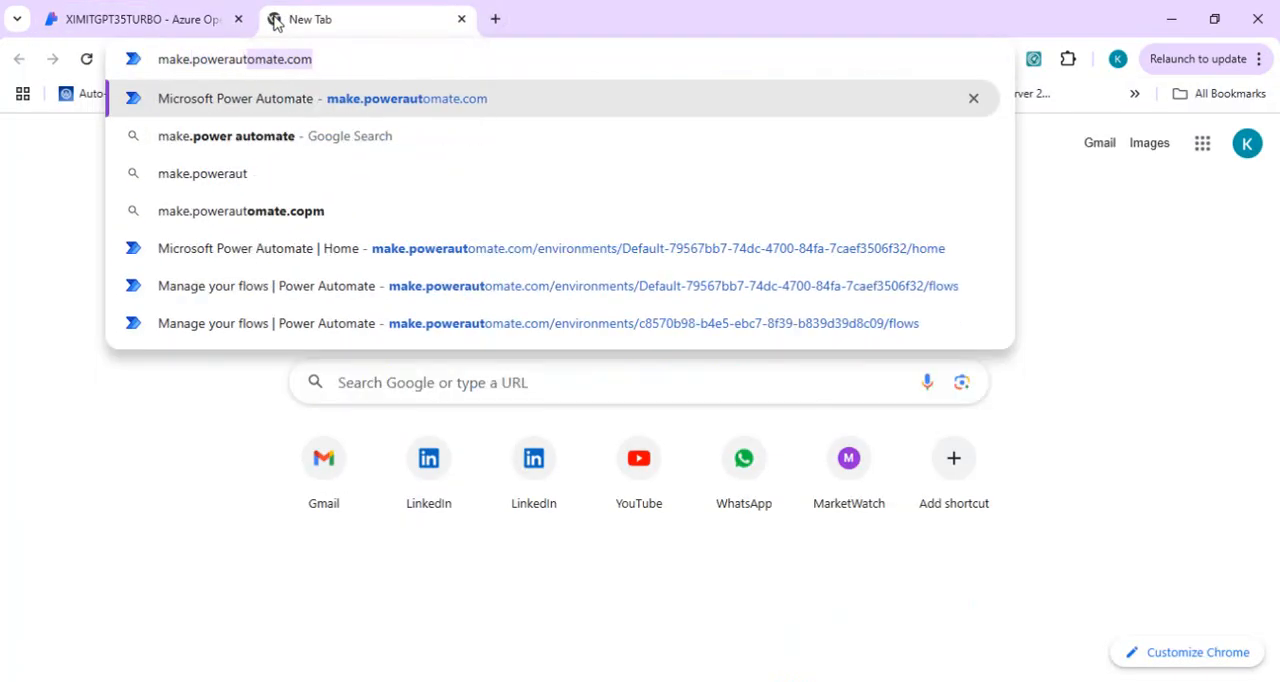
key("Return")
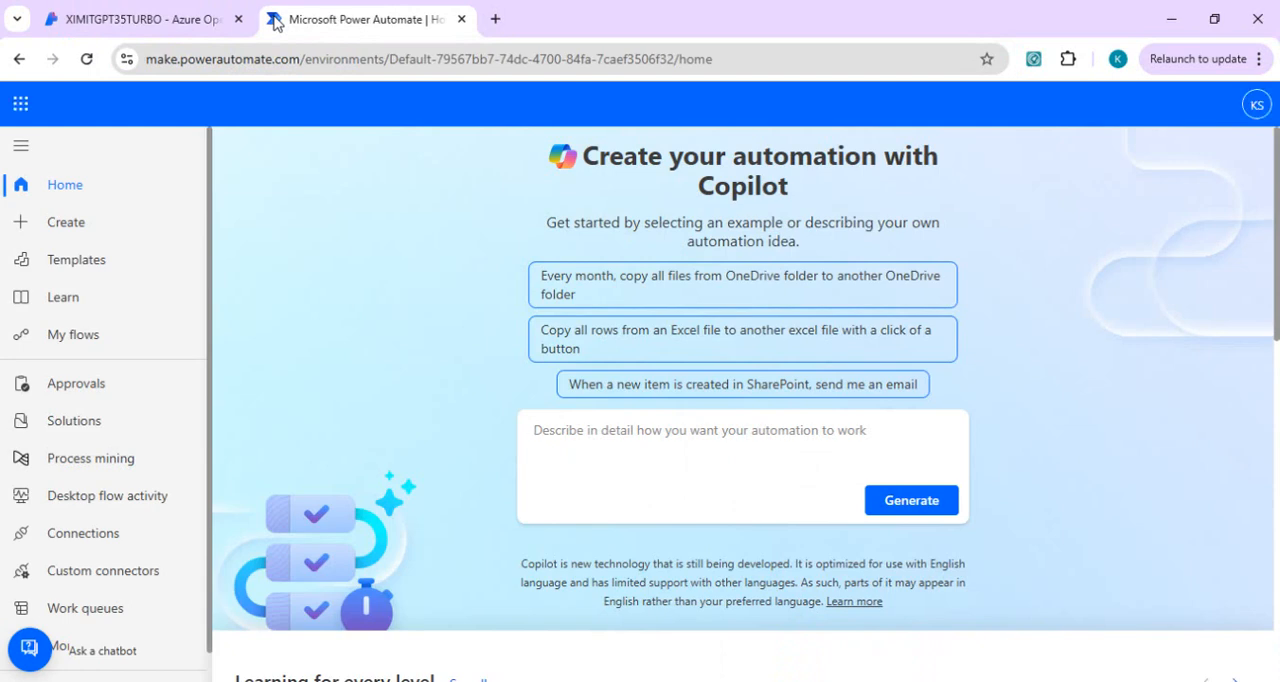
Create an instant cloud flow that uses the "Manually trigger a flow" trigger.
left_click(91, 354)
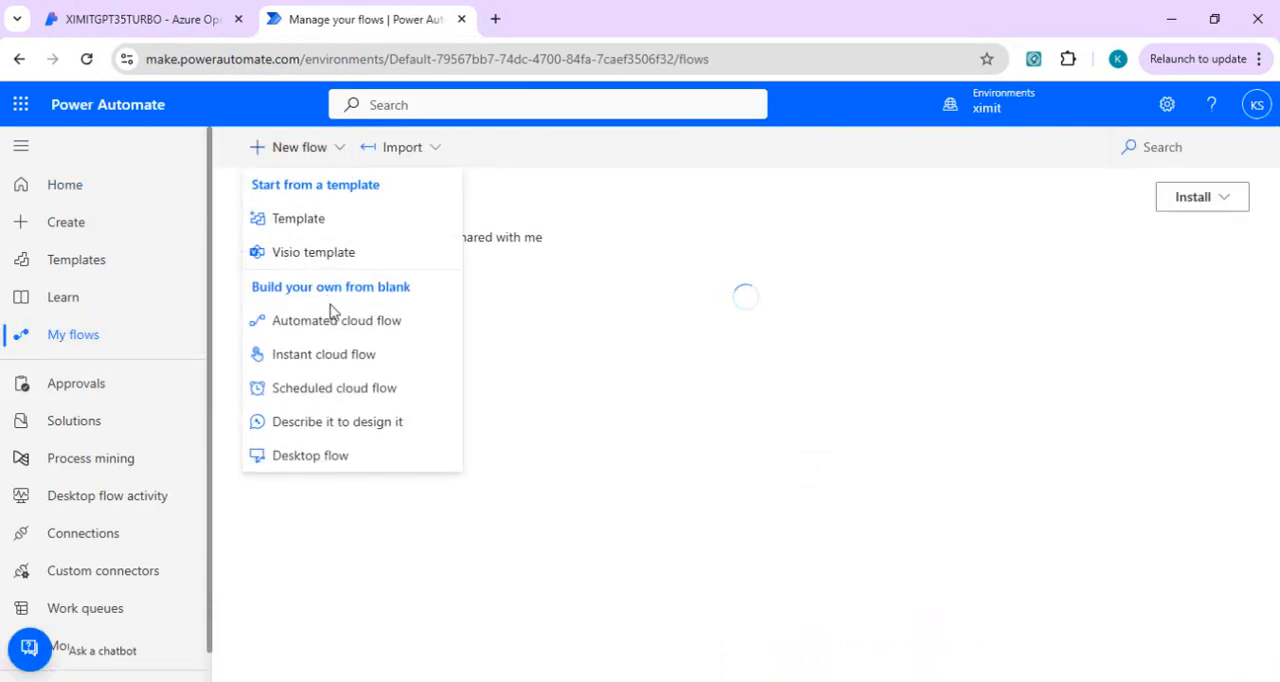
left_click(336, 358)
left_click(825, 312)
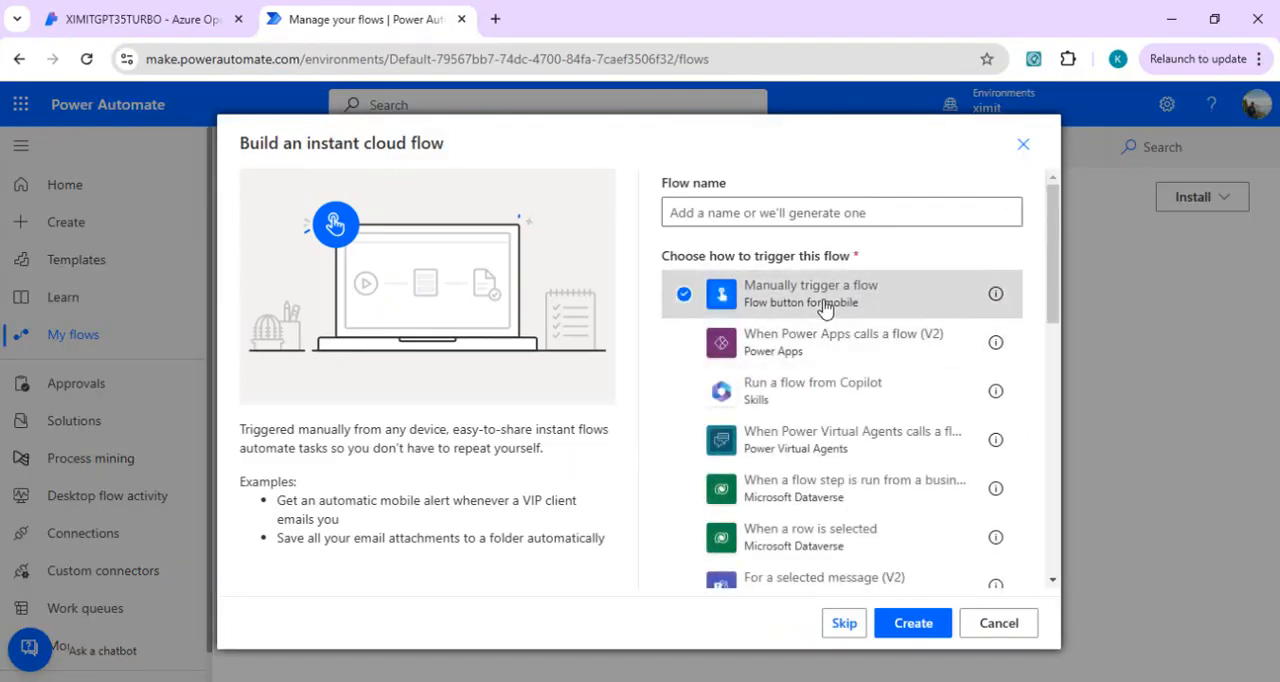
left_click(913, 623)
Add a text input named "query" to the manual trigger.
left_click(670, 455)
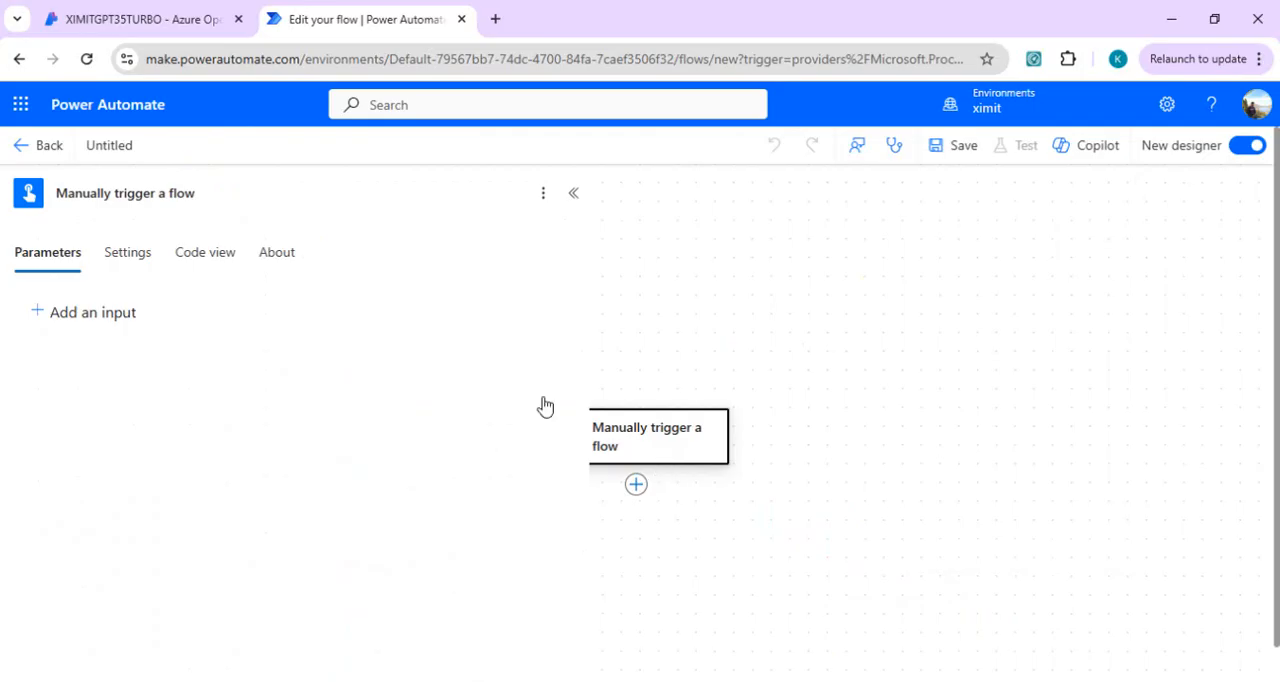
left_click(106, 315)
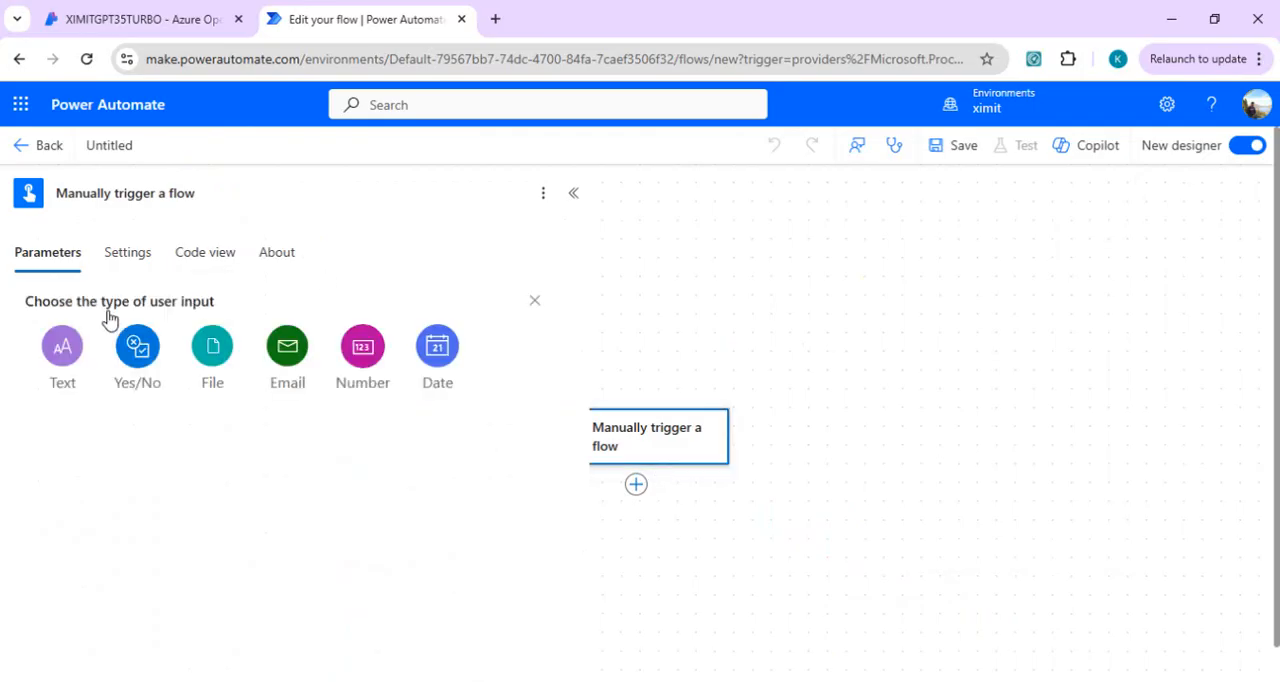
left_click(63, 364)
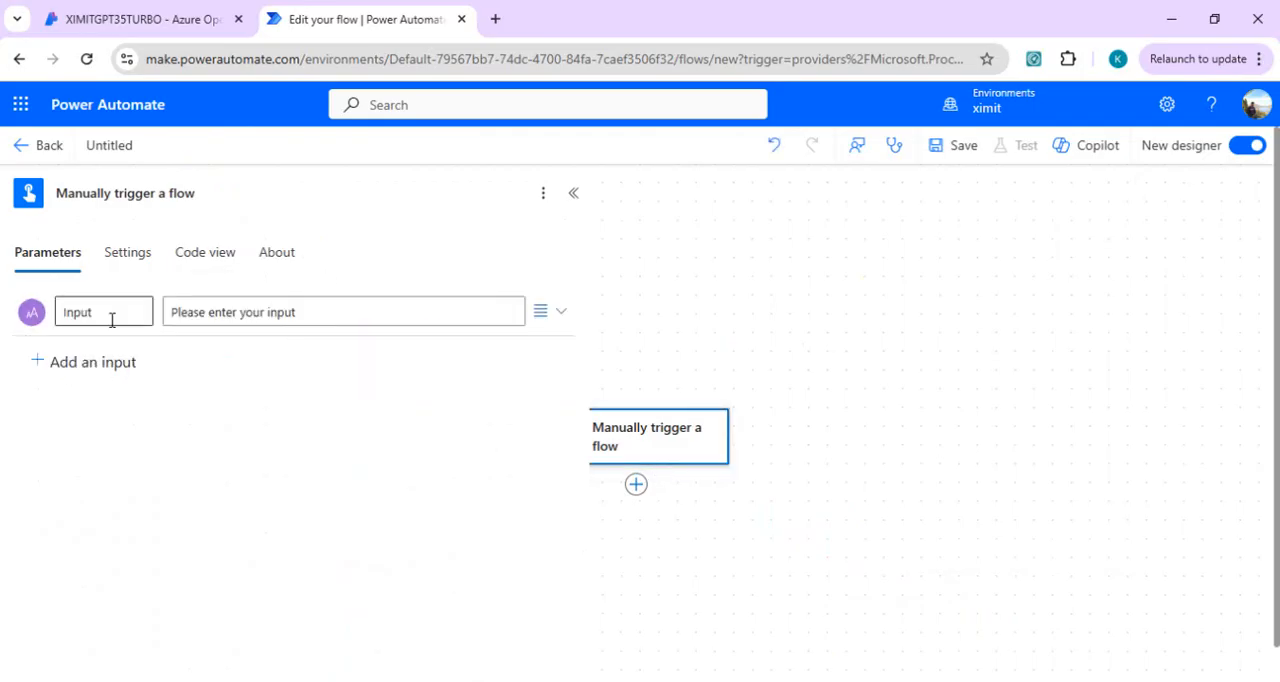
left_click_drag(112, 320, 40, 322)
type("query")
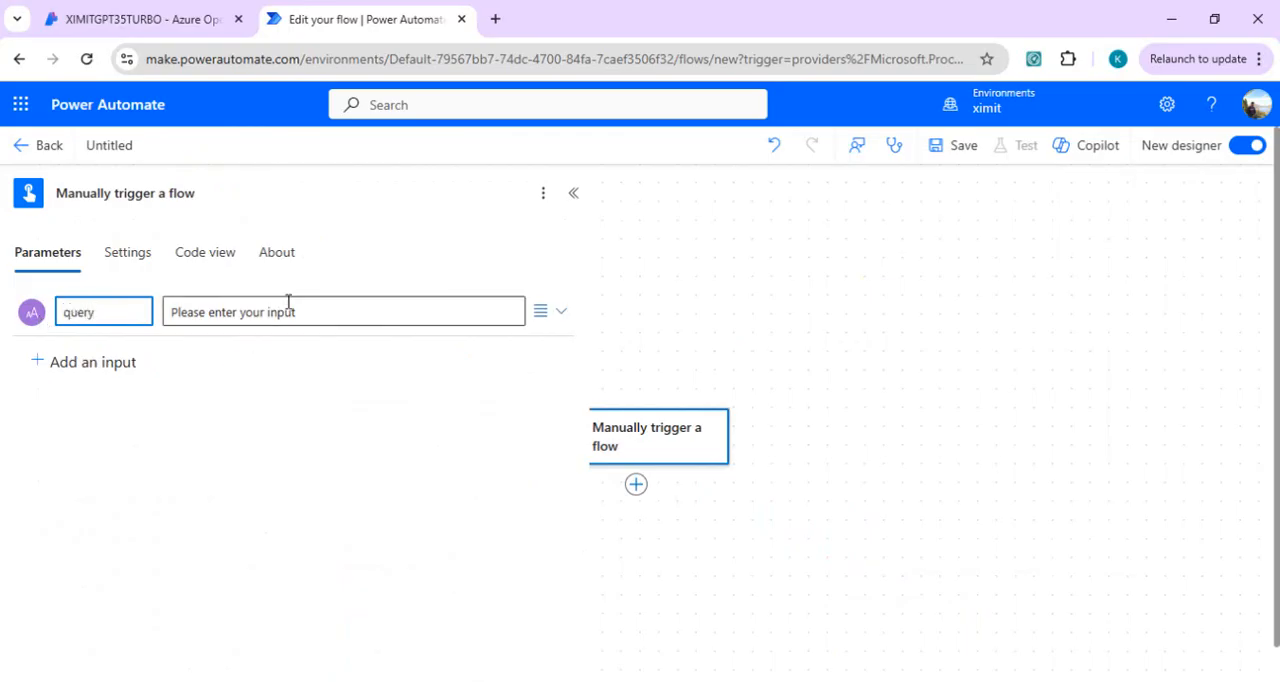
left_click(272, 354)
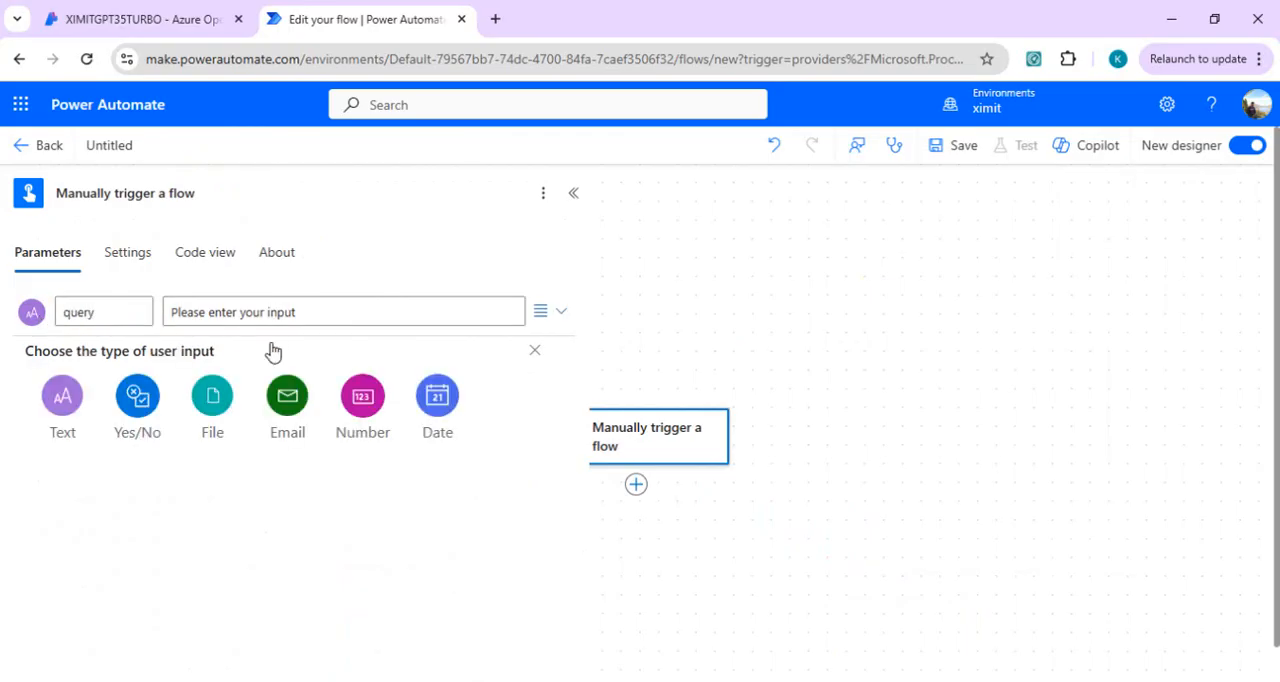
left_click(803, 370)
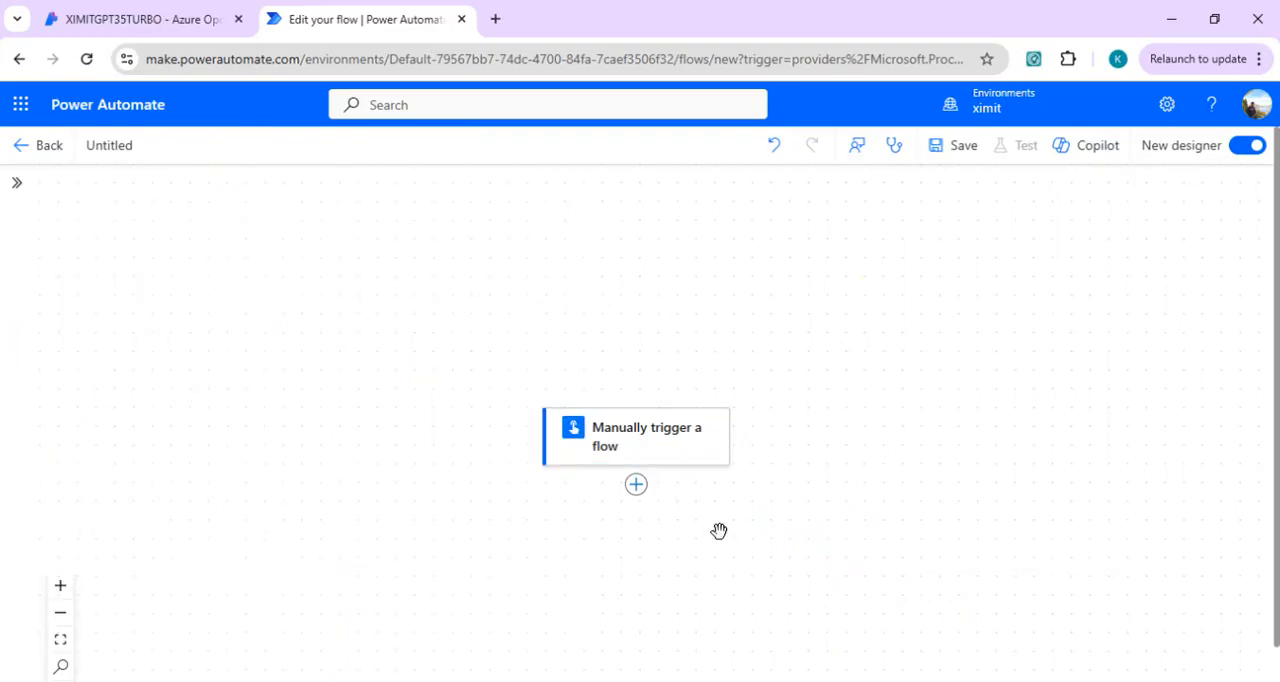
Search the actions for "http" and add the HTTP action after the manual trigger.
mouse_move(717, 490)
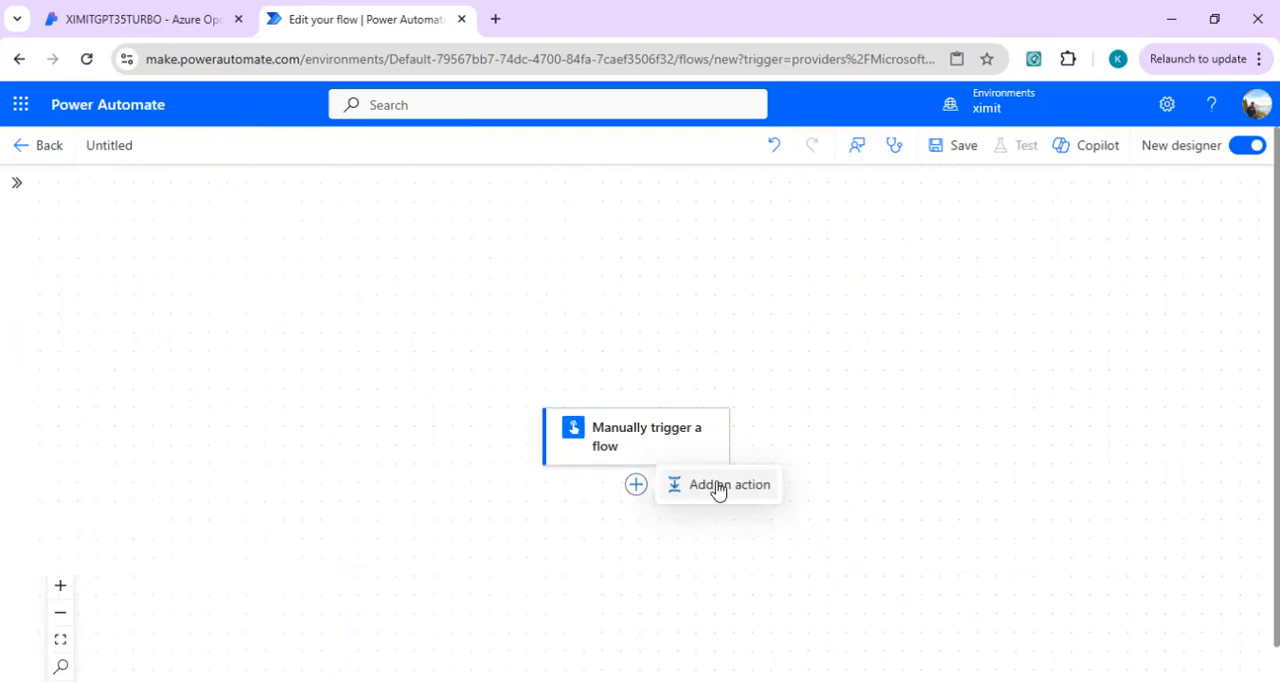
left_click(720, 485)
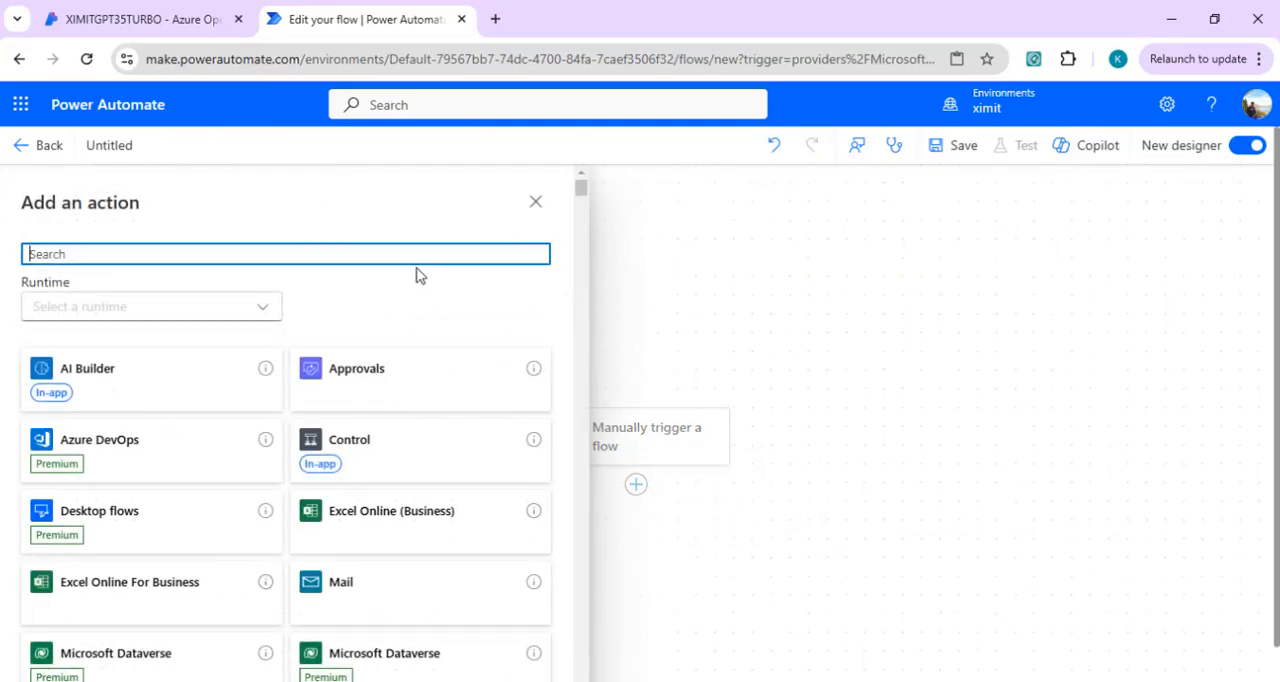
type("http")
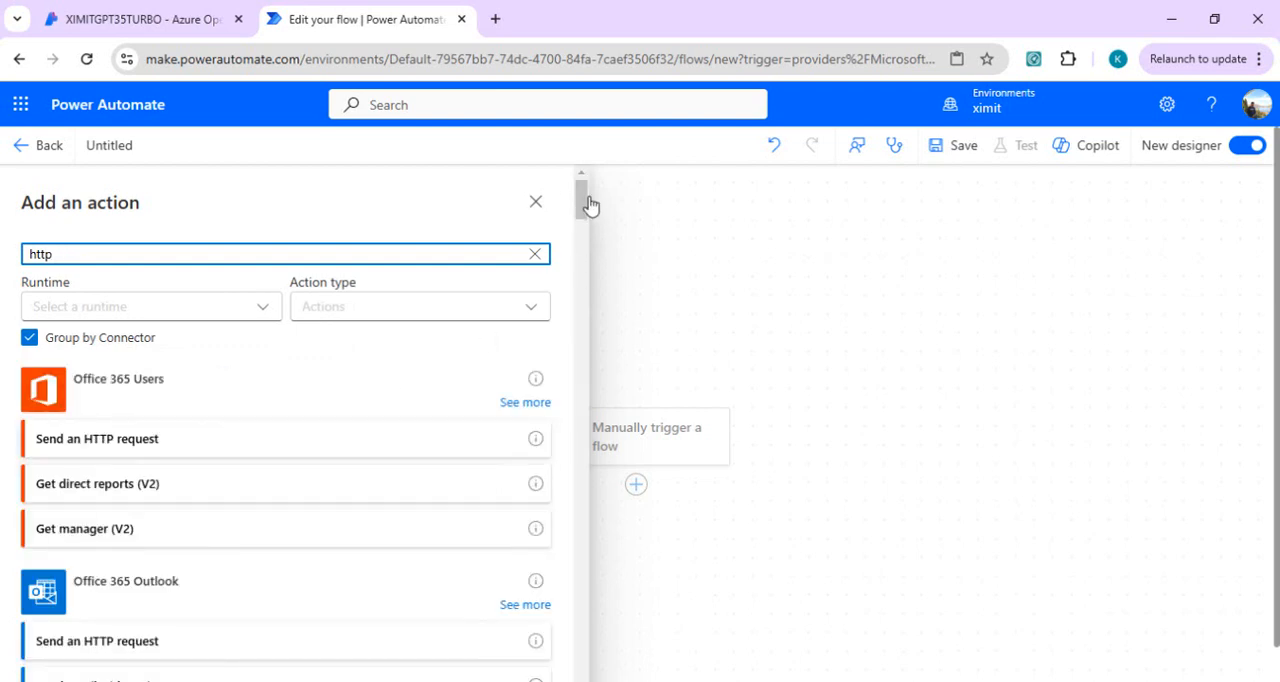
left_click_drag(586, 201, 589, 250)
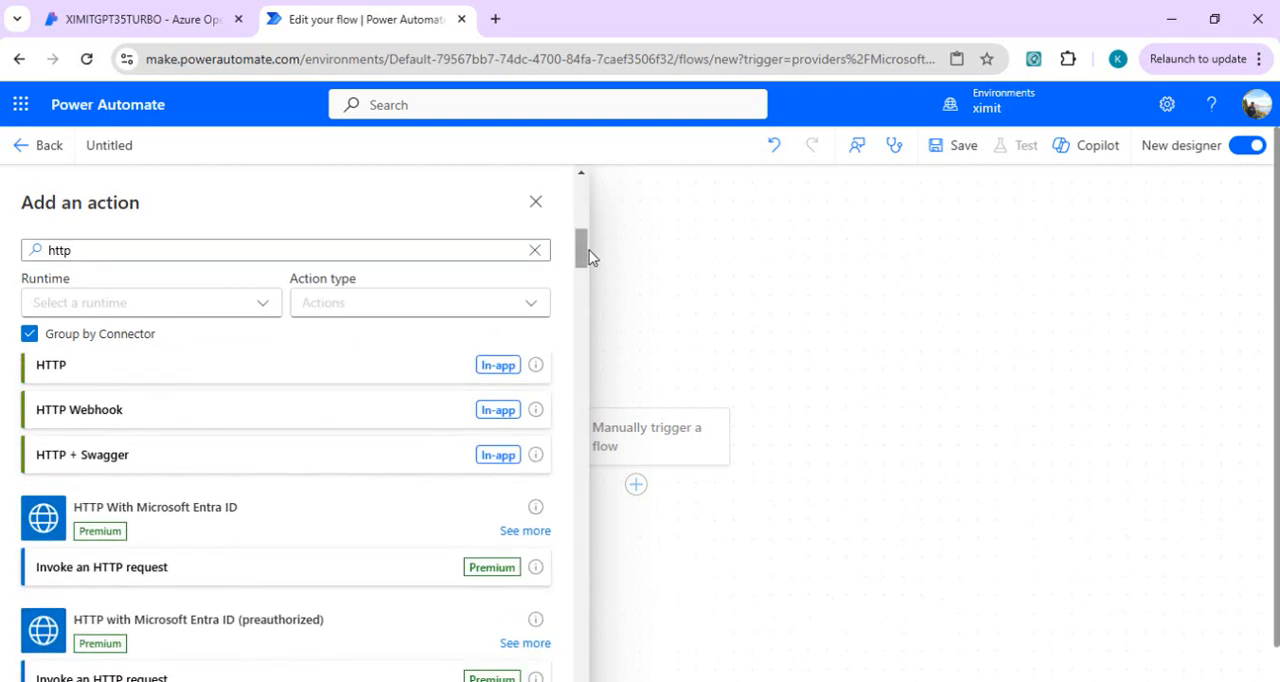
left_click(320, 366)
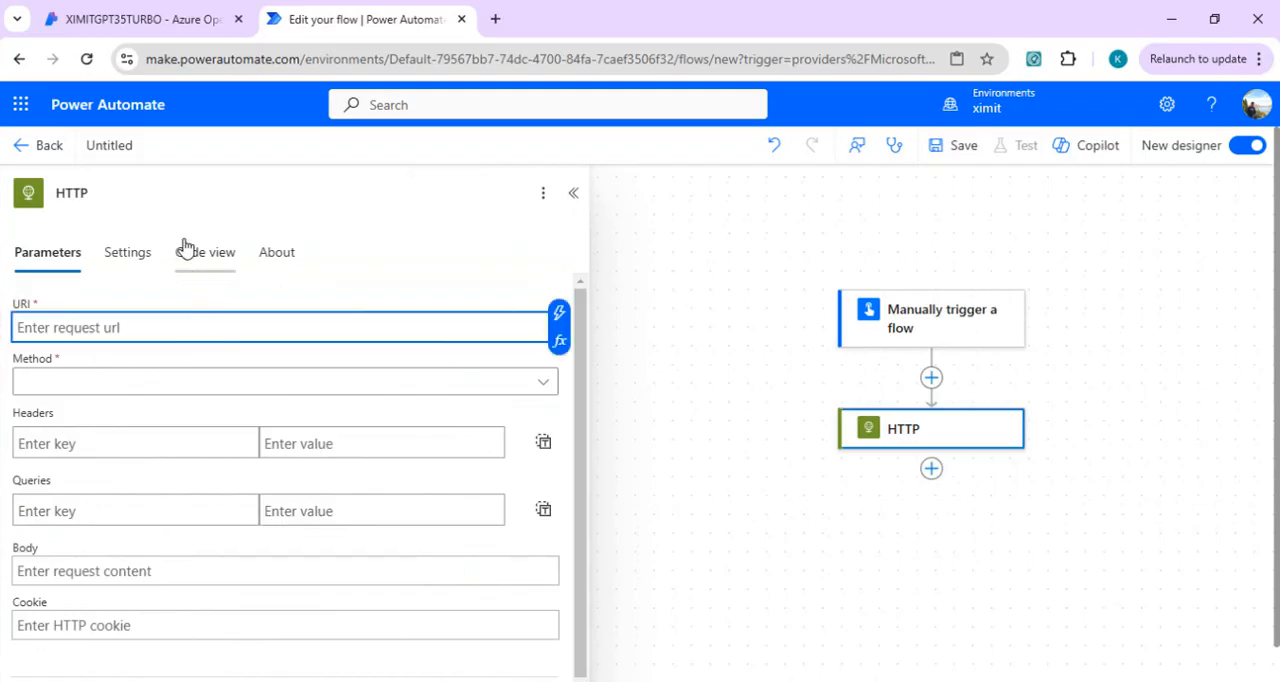
Copy the XIMITGPT35TURBO deployment's target URI from Azure AI Foundry into the HTTP action's URI and set the method to POST.
left_click(184, 12)
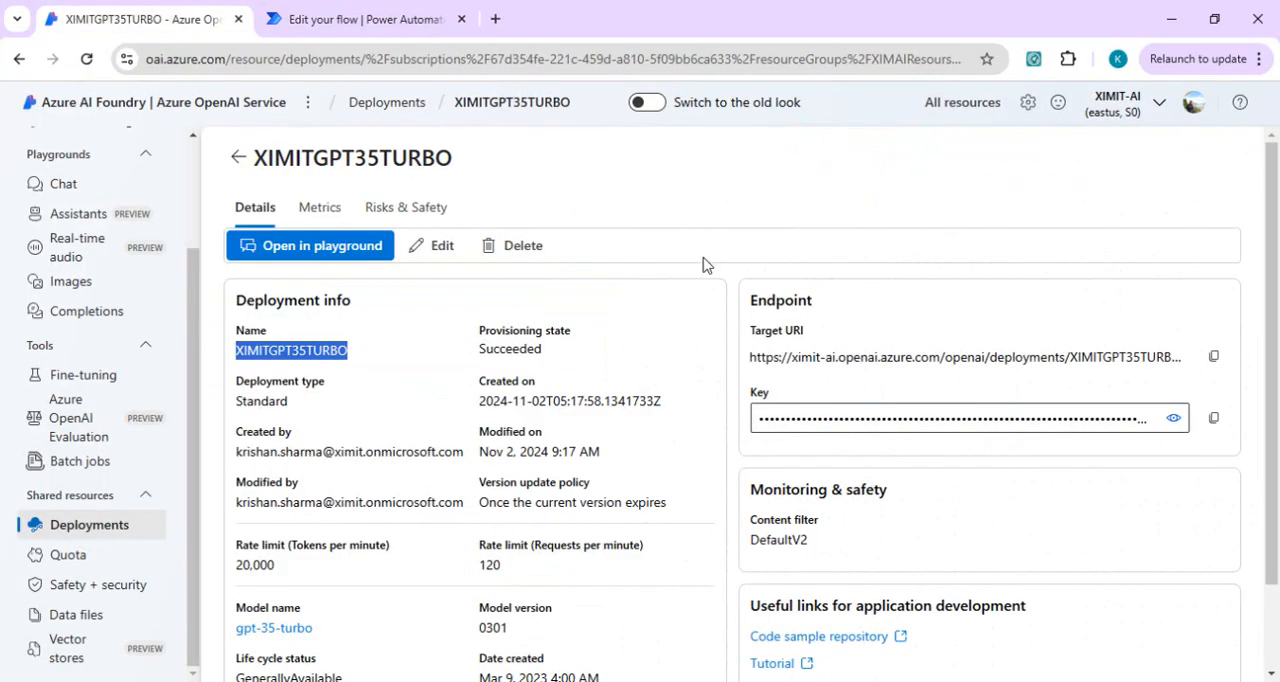
left_click(1211, 358)
left_click(375, 17)
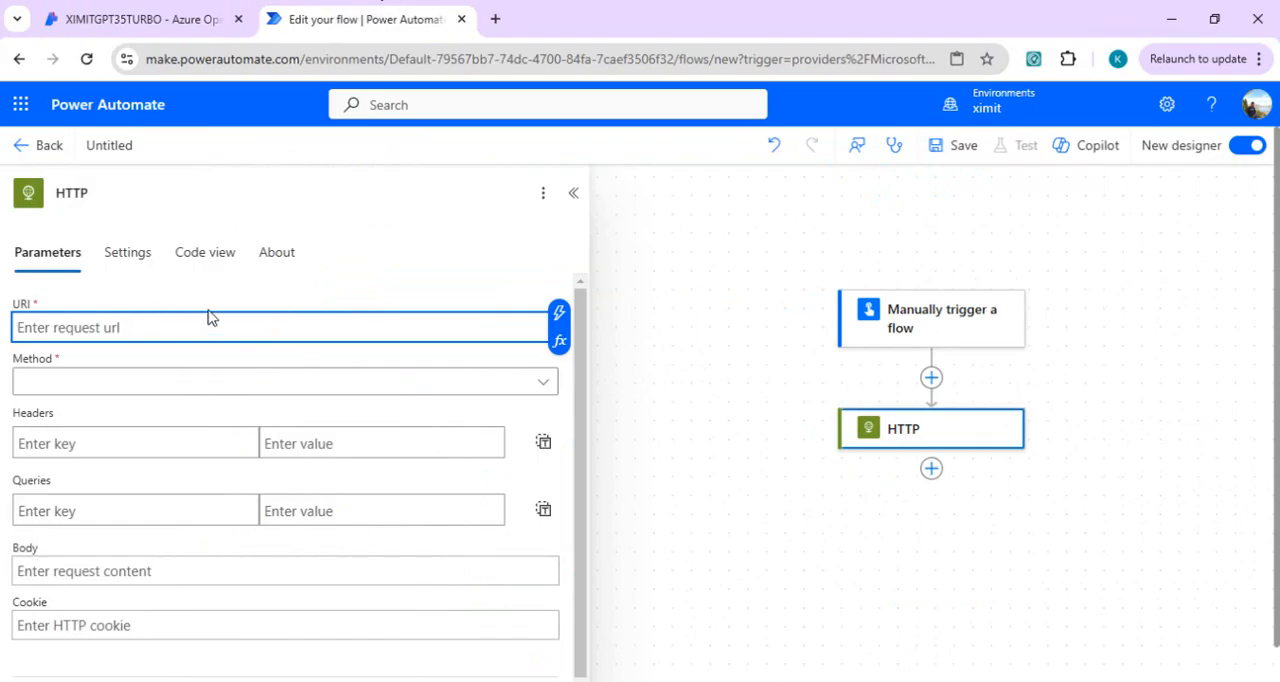
key("ctrl+v")
left_click(156, 418)
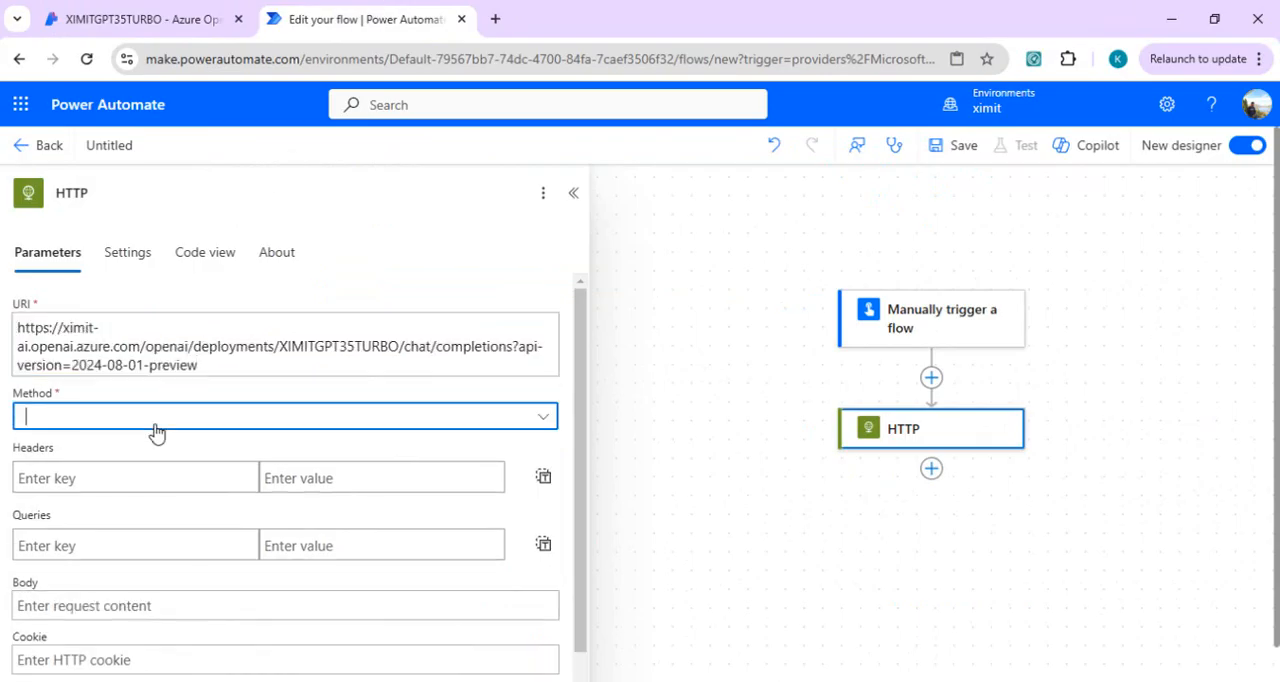
left_click(63, 550)
Add a Content-Type header with the value application/json to the HTTP action.
left_click(123, 478)
type("Conte")
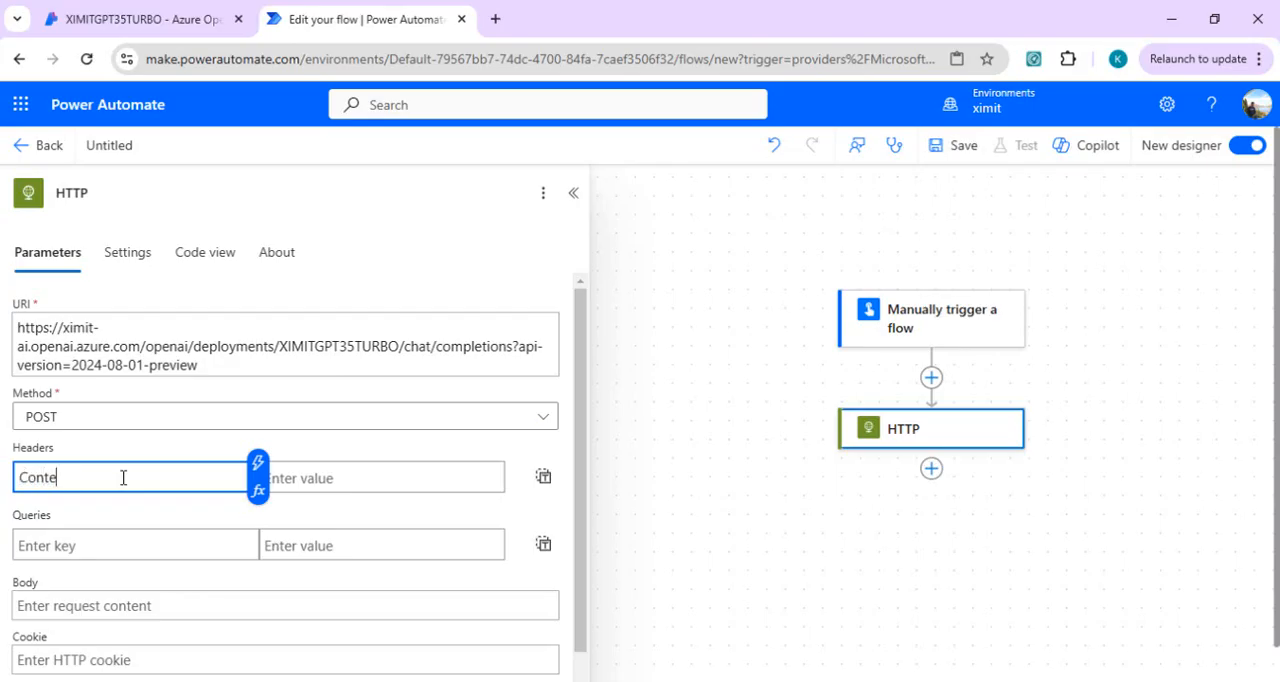
type("nt-Type")
left_click(340, 478)
type("appl")
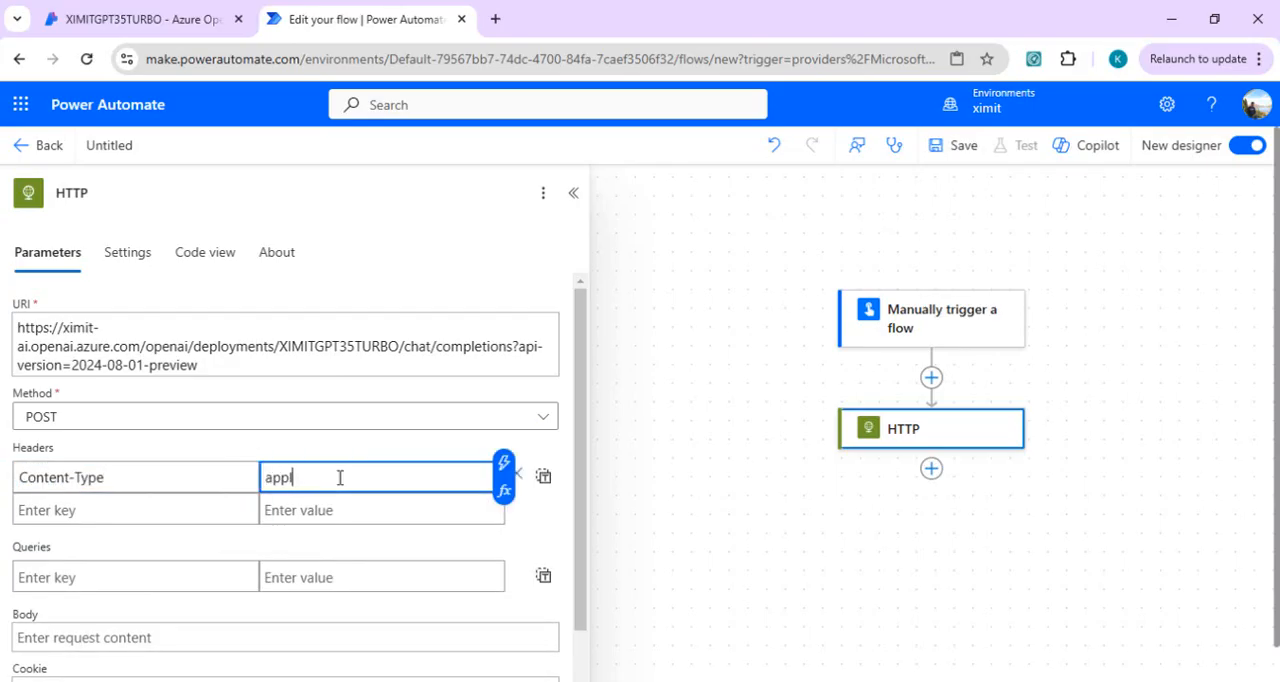
type("ication/json")
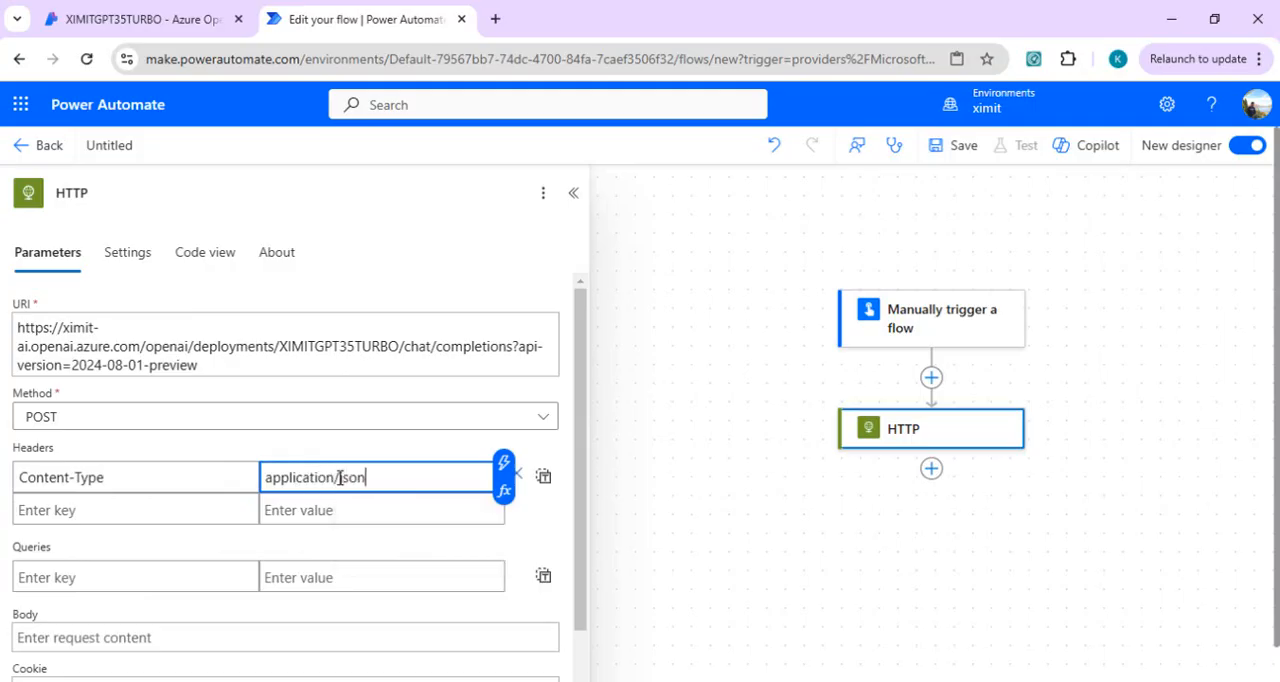
Add an api-key header to the HTTP action and paste the API key copied from the Azure deployment's endpoint details.
left_click(215, 512)
type("api-")
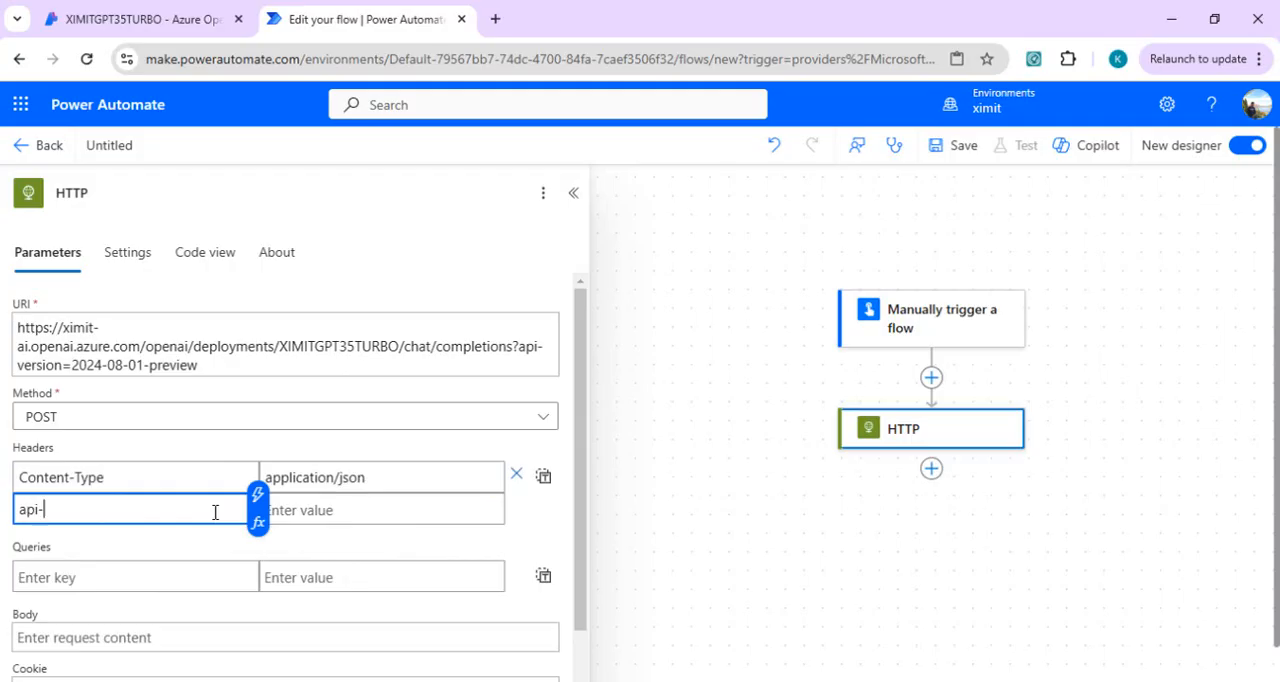
type("key")
left_click(360, 514)
left_click(126, 16)
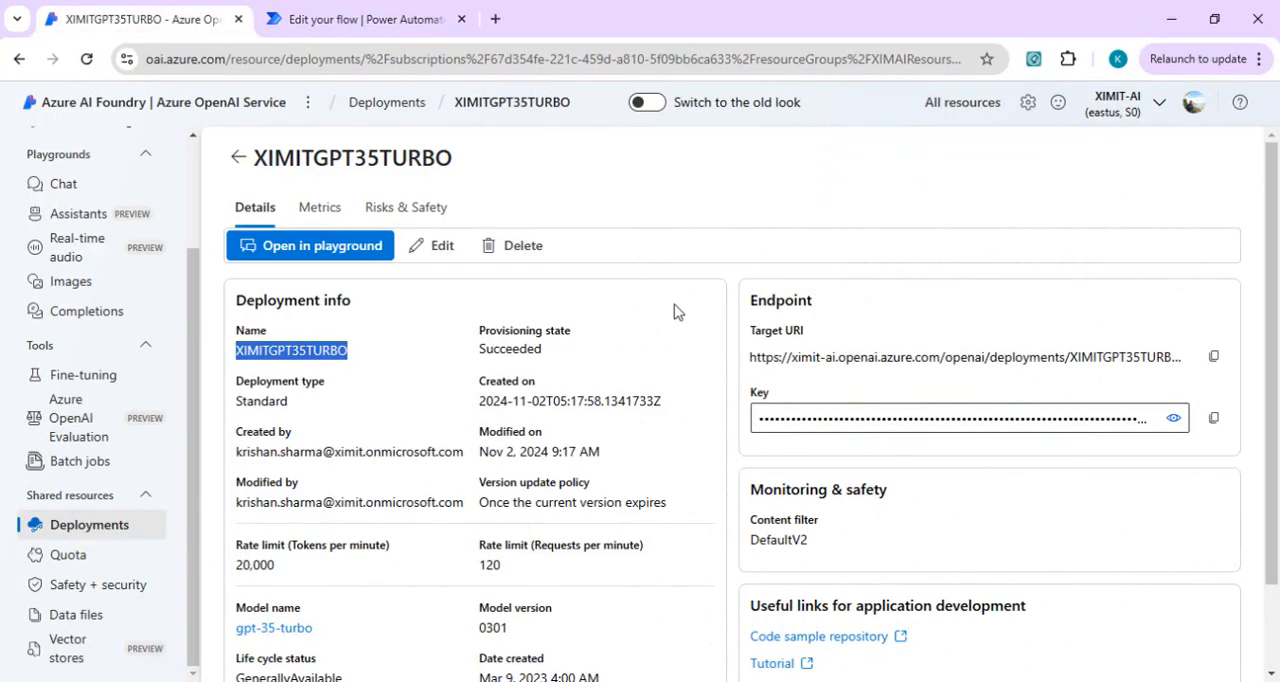
left_click(1213, 417)
left_click(330, 16)
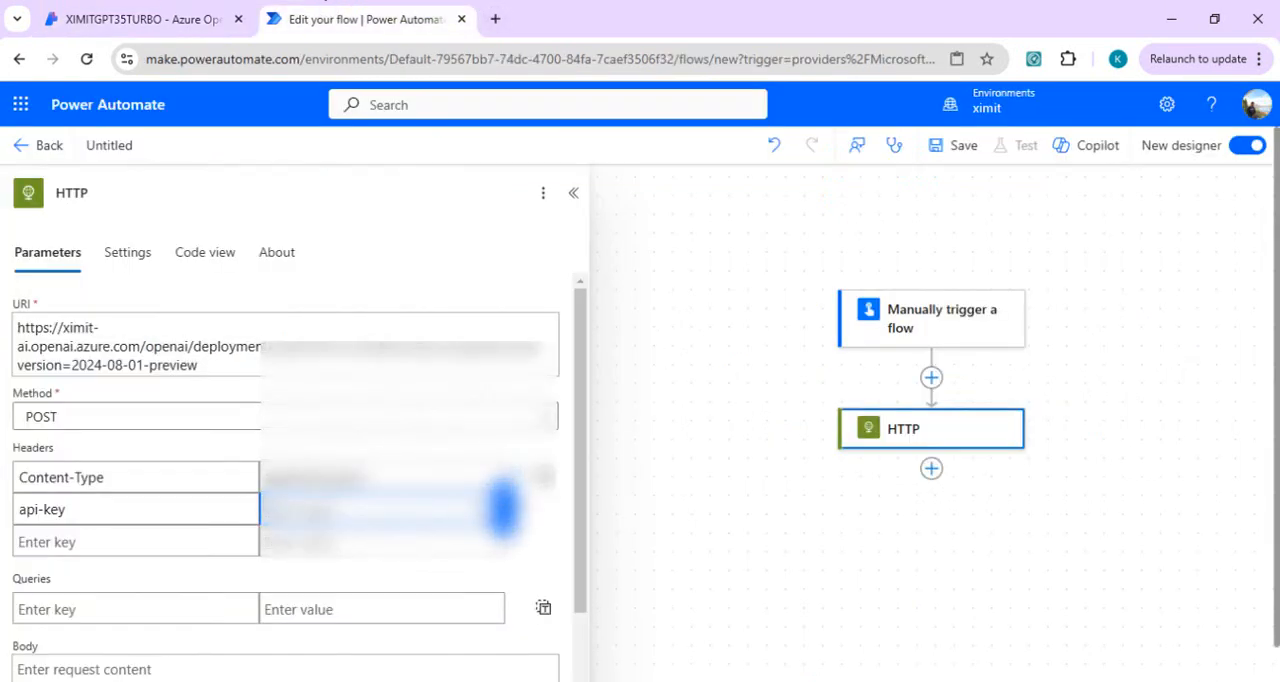
key("ctrl+v")
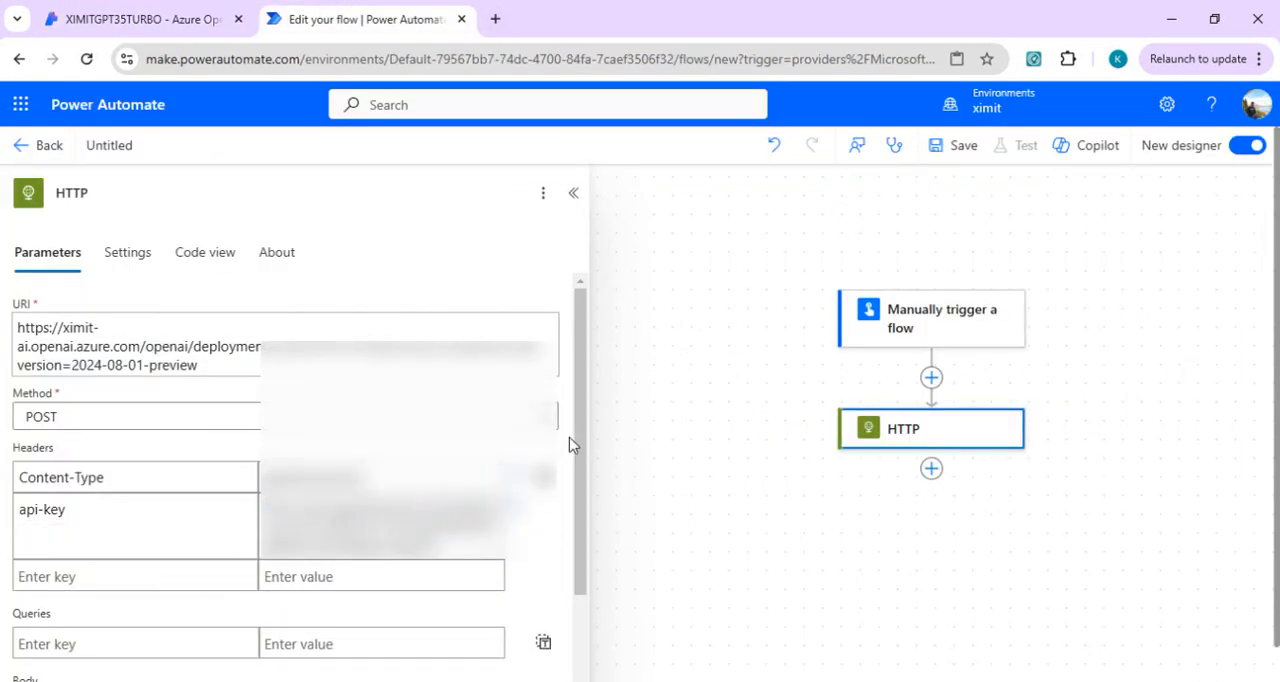
Return to the deployment page in Azure AI Foundry and open XIMITGPT35TURBO in the chat playground.
left_click_drag(580, 477, 591, 617)
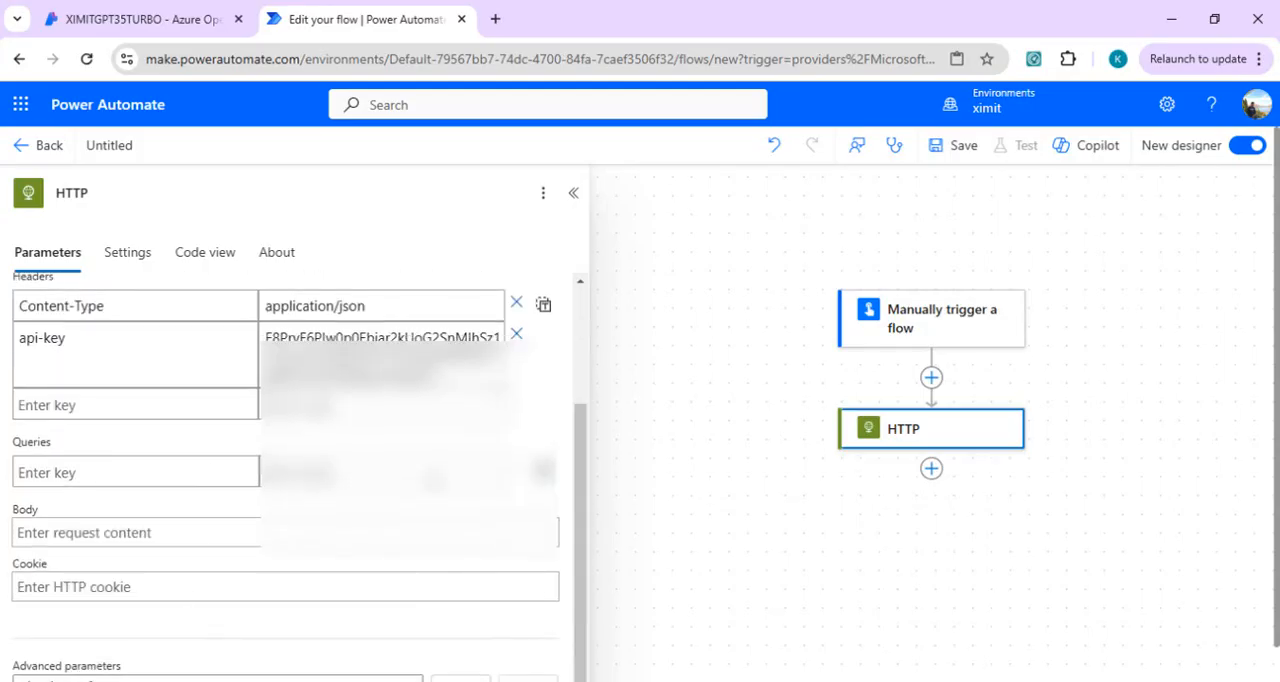
left_click(273, 530)
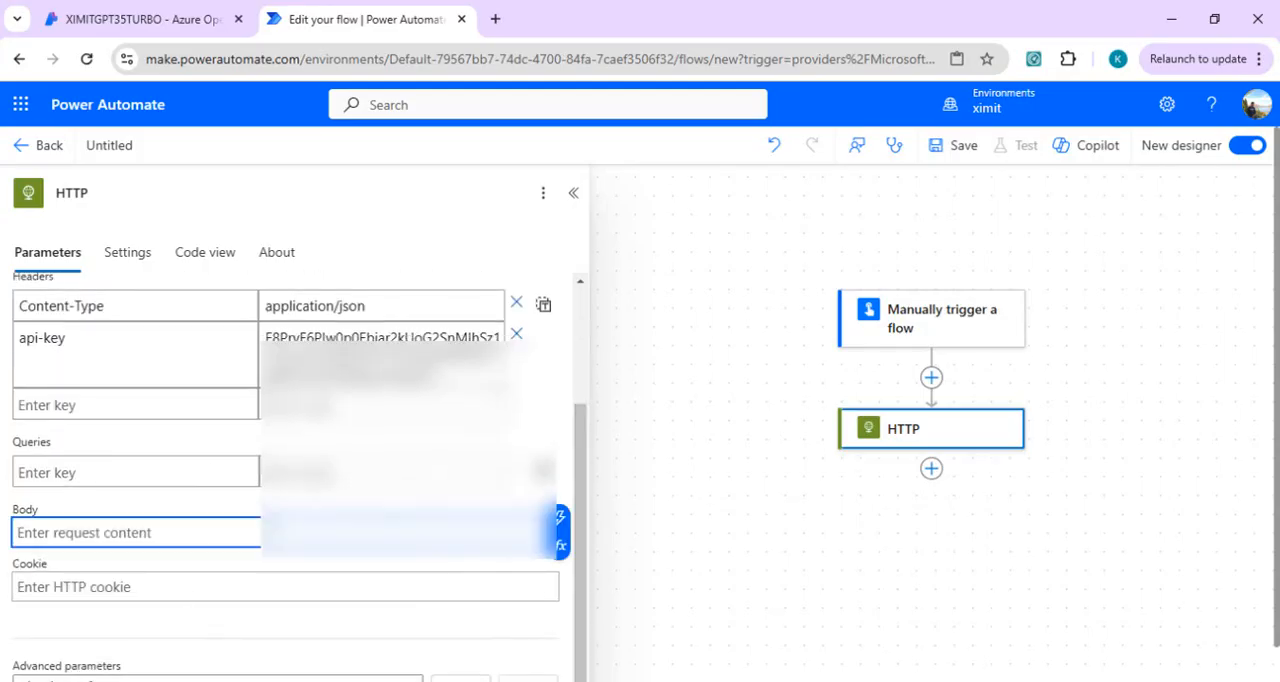
left_click(140, 18)
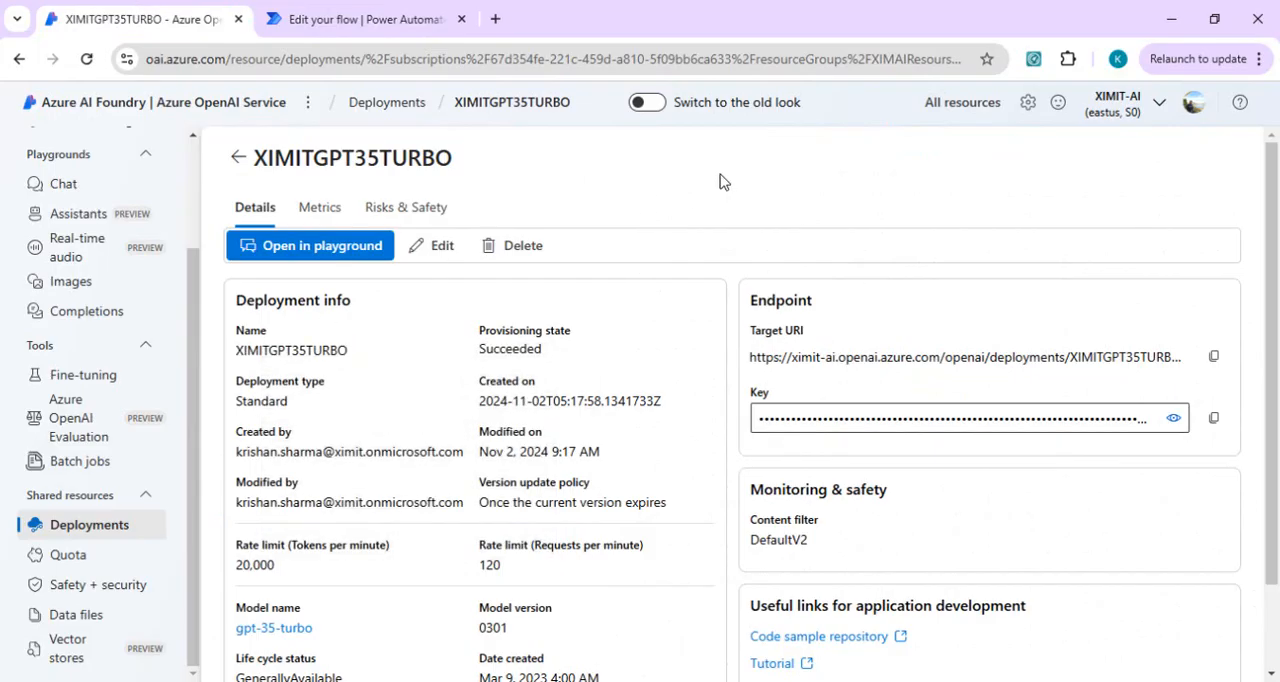
left_click(316, 250)
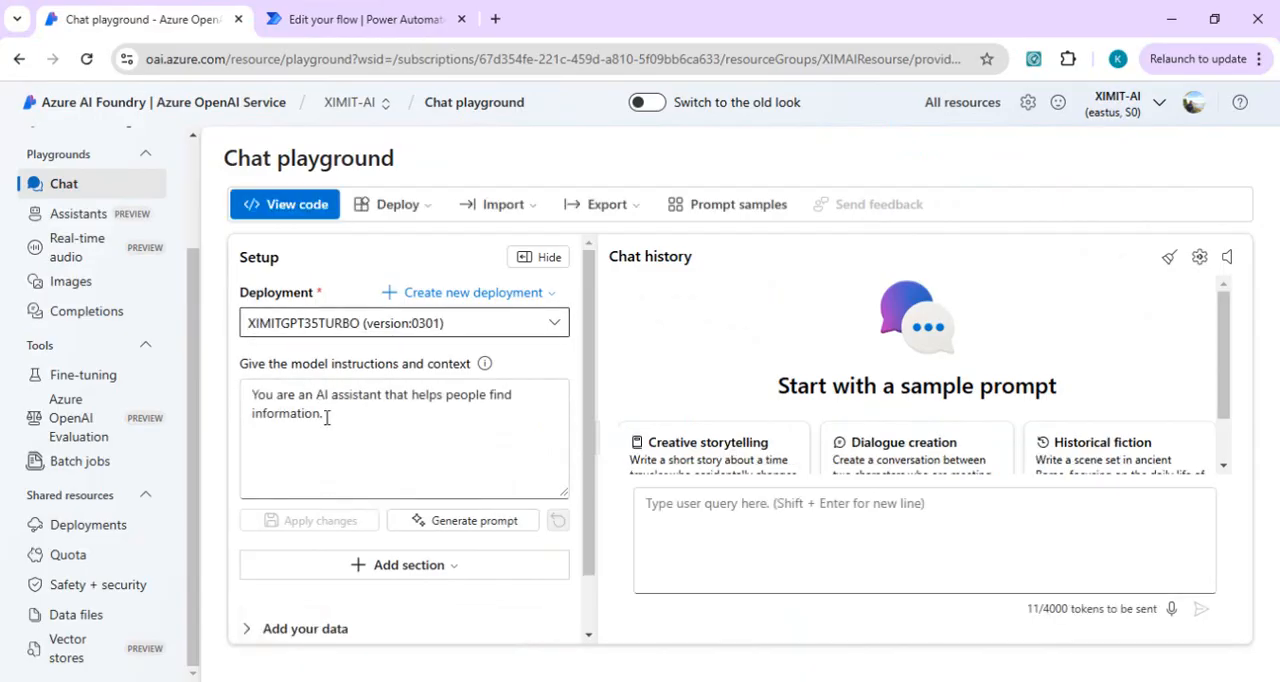
Set the playground's model instructions to "You are an Health AI assistance , you need answer diet or health related queries of customers.".
left_click(344, 414)
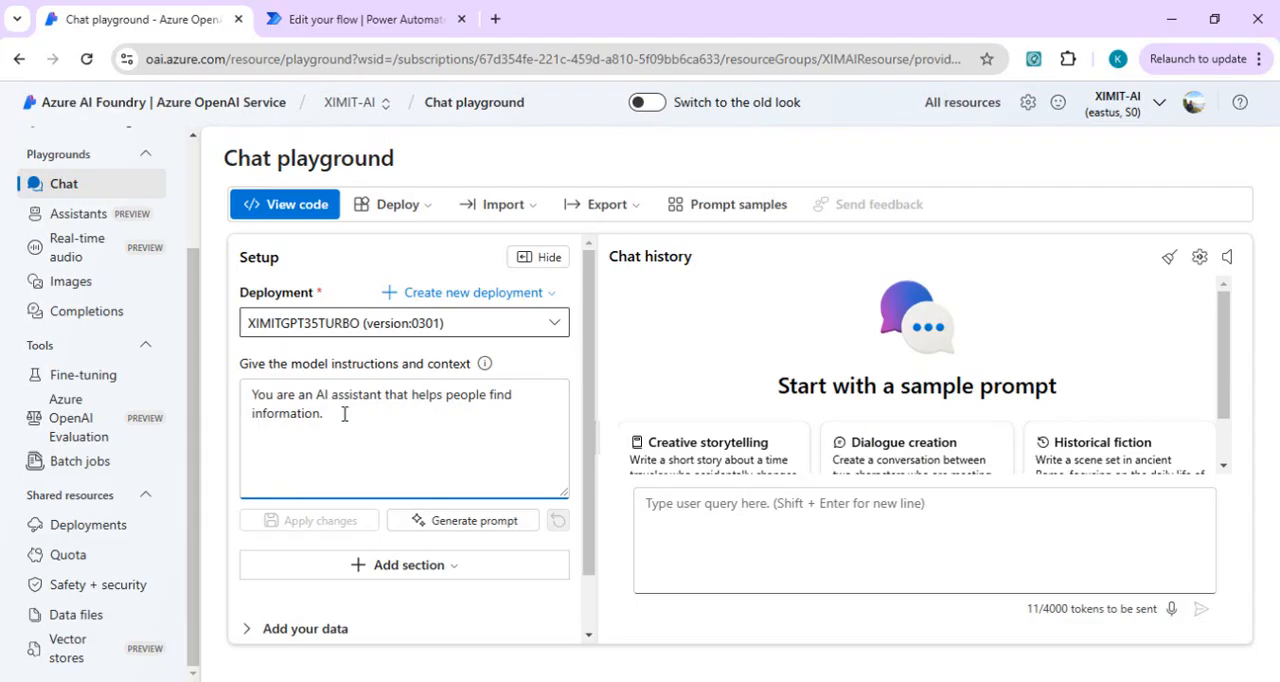
key("shift+Up")
key("shift+Right")
key("shift+Left")
key("shift+Left")
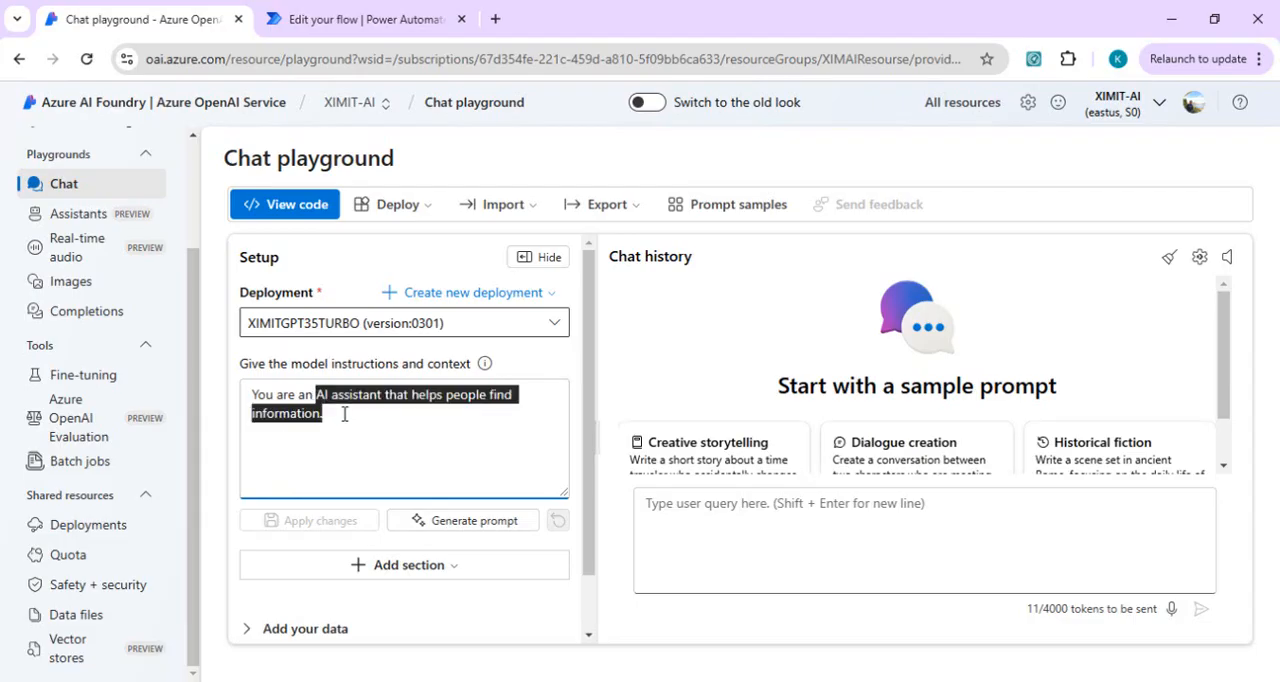
type("Health AI assi")
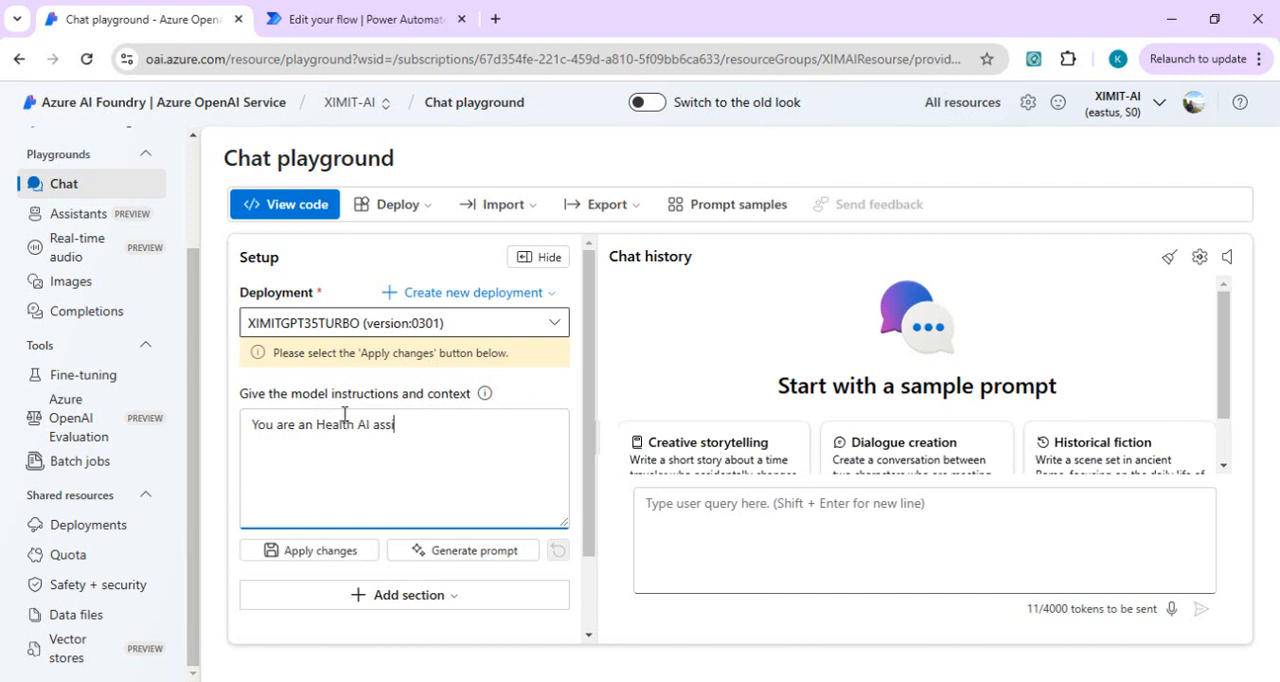
type("stance , you need an")
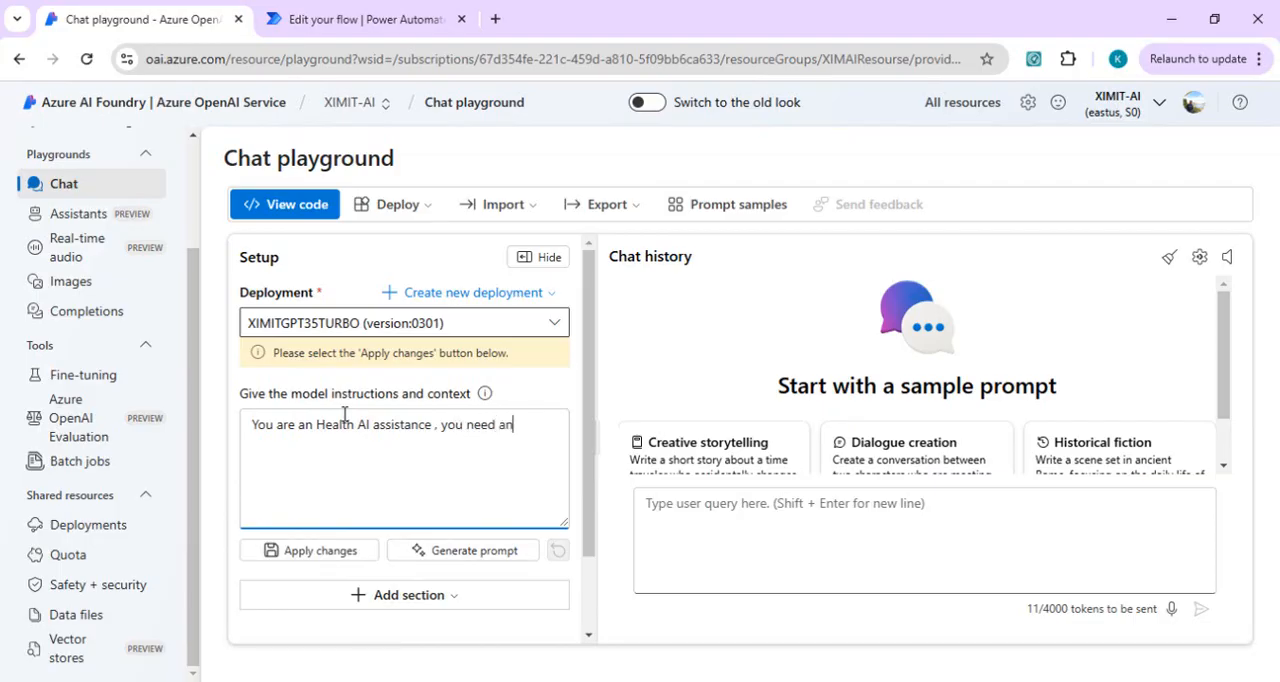
type("swer diet or health relat")
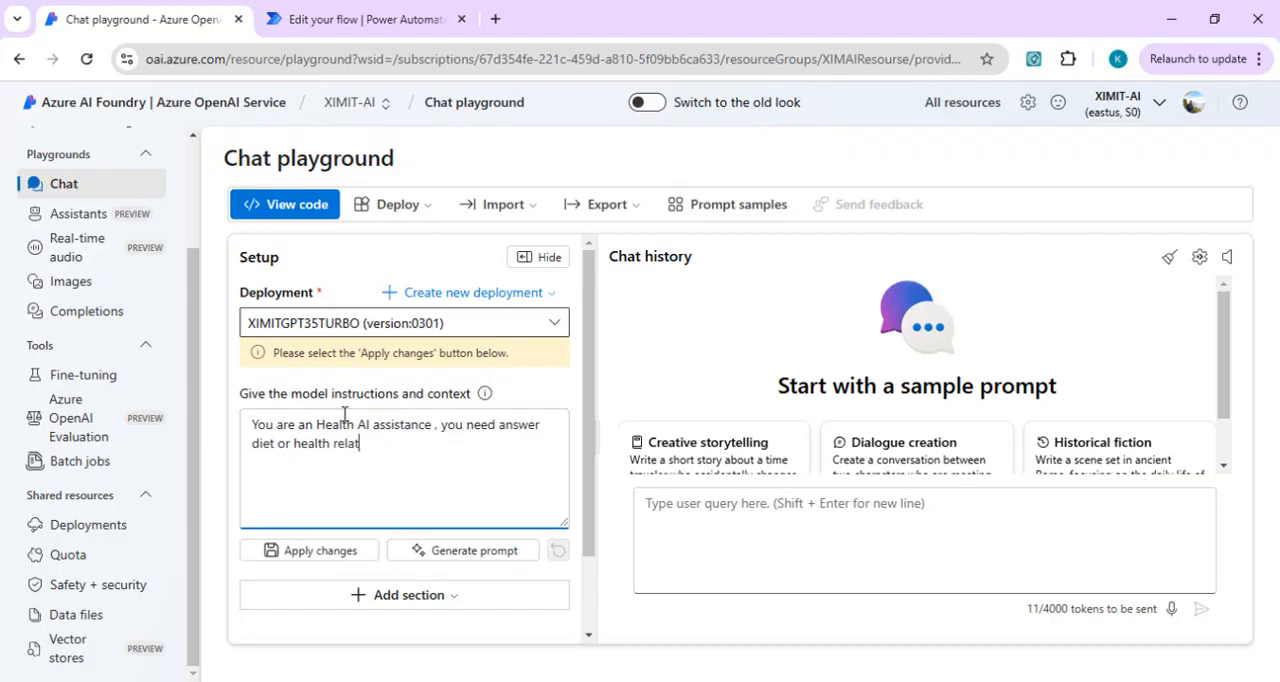
type("ed oueryies")
type("es o")
type("f customer.")
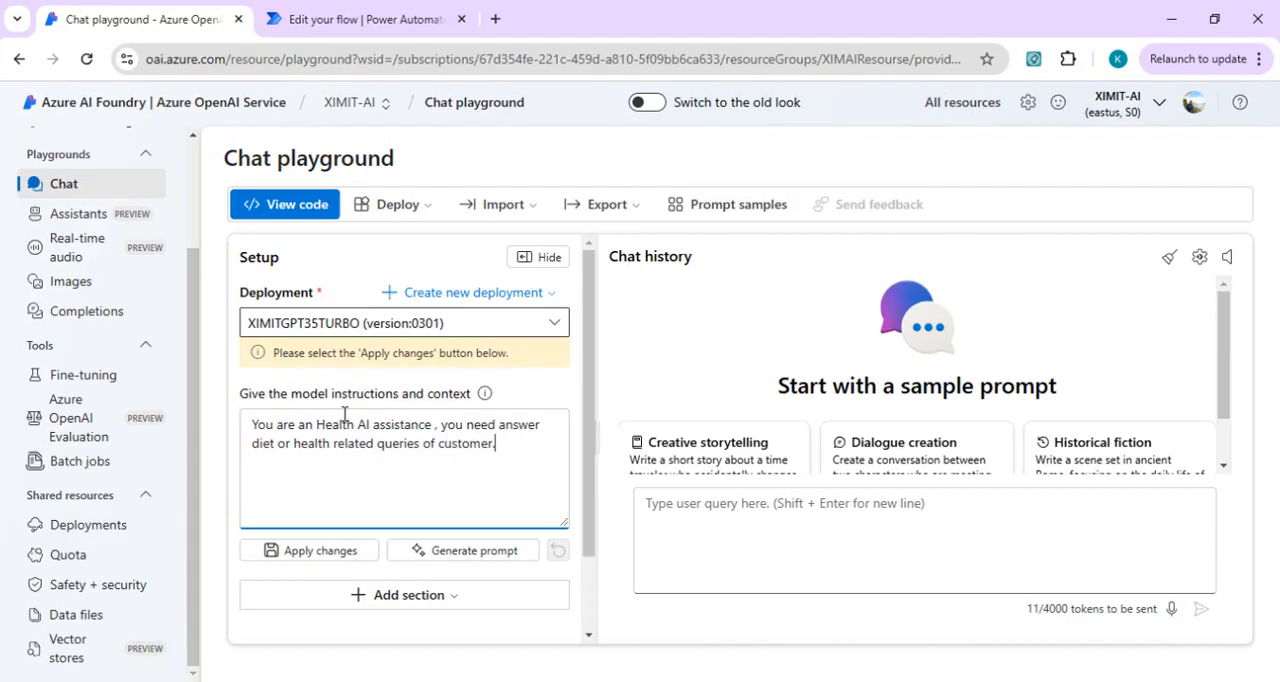
left_click(575, 408)
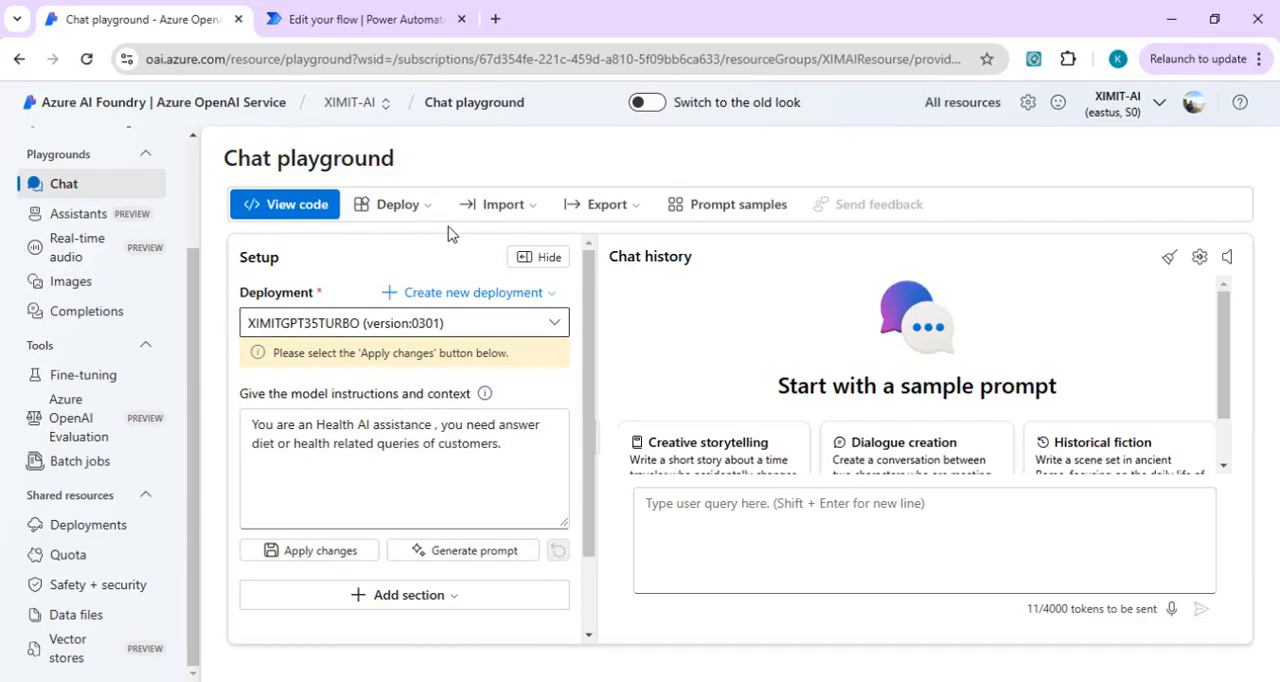
Show the playground's sample code as json and copy the entire request body.
left_click(277, 212)
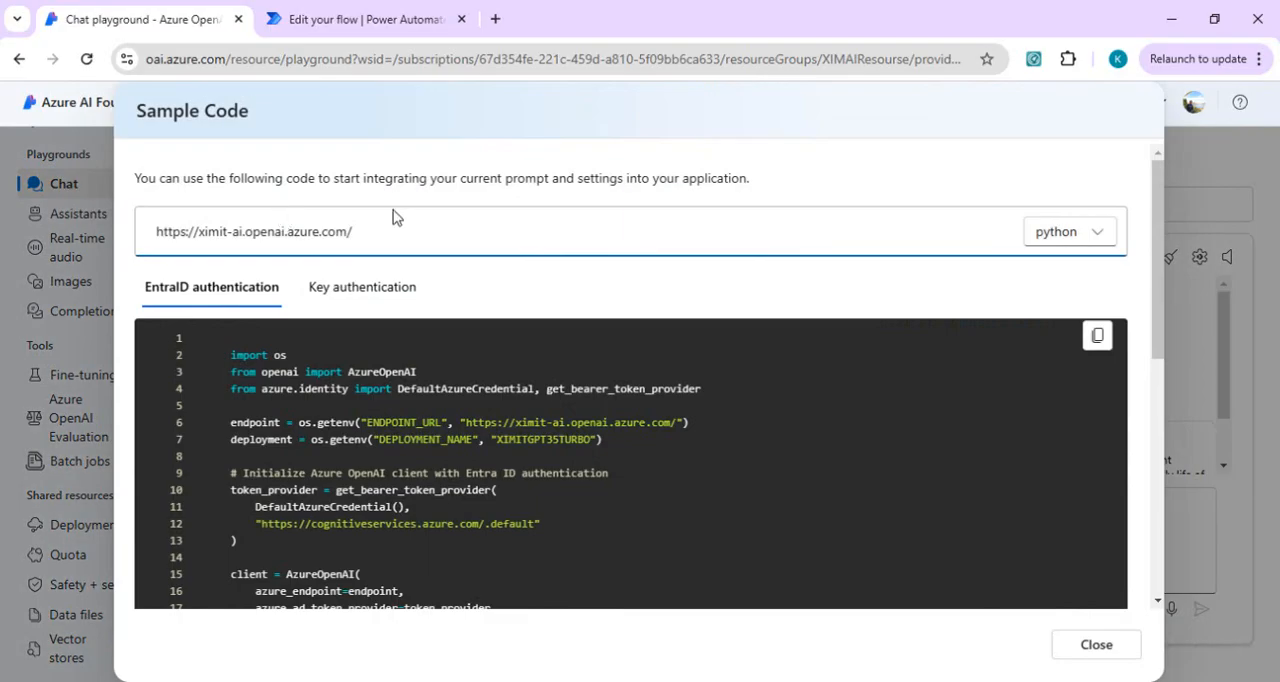
left_click(1092, 240)
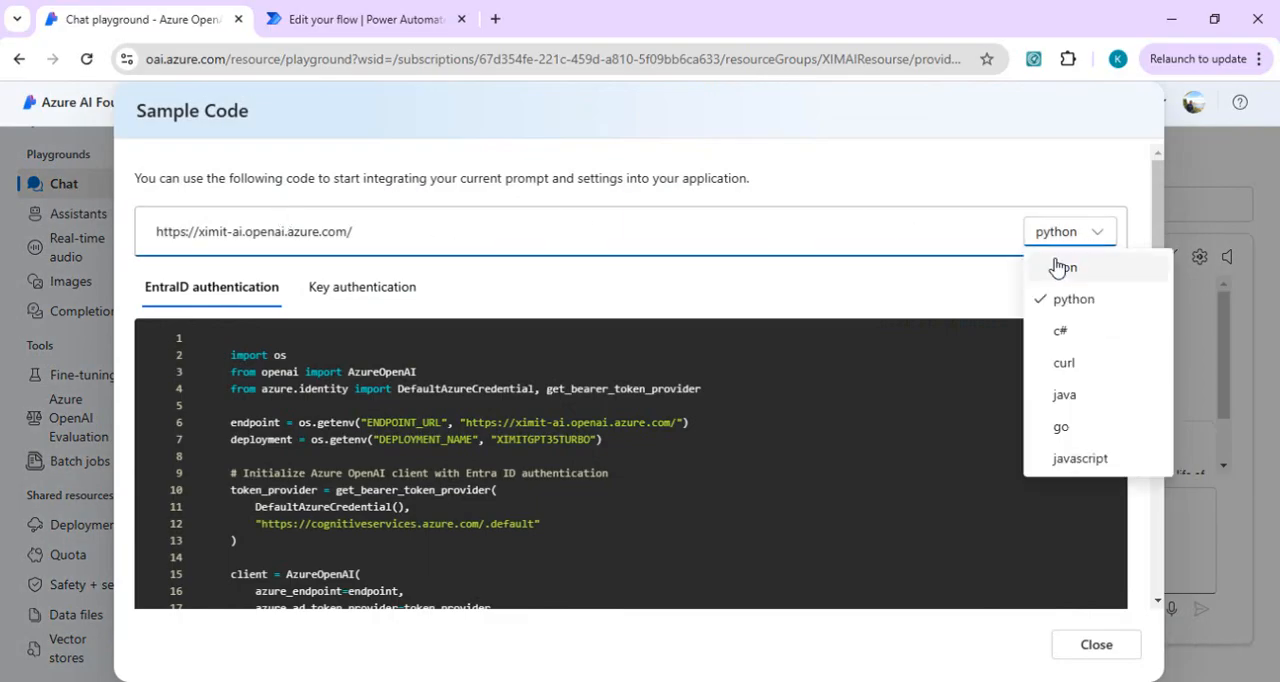
left_click(1062, 268)
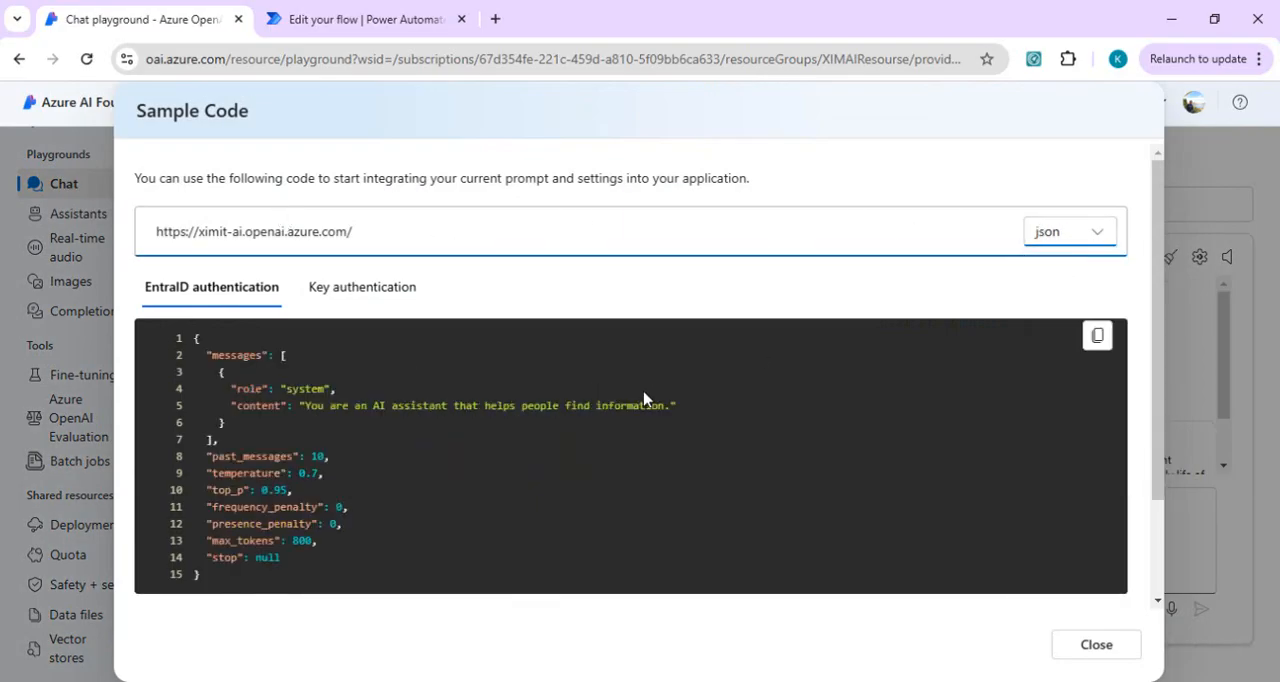
left_click(738, 387)
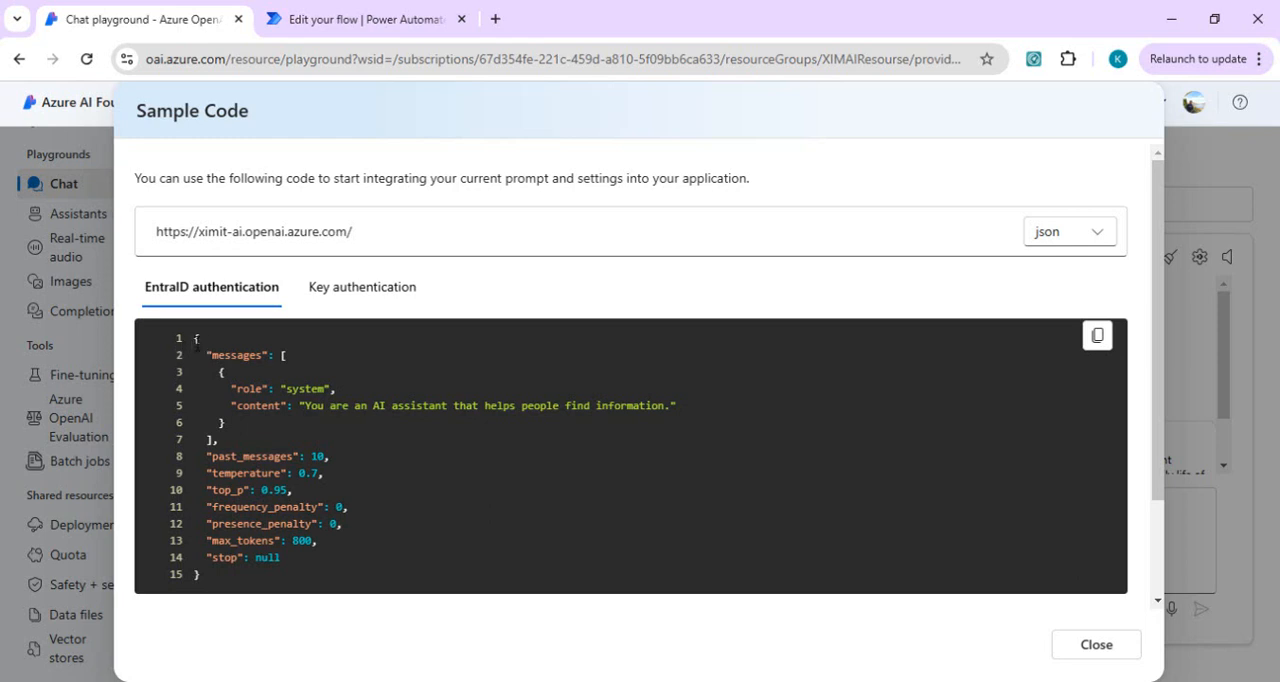
left_click_drag(195, 338, 243, 580)
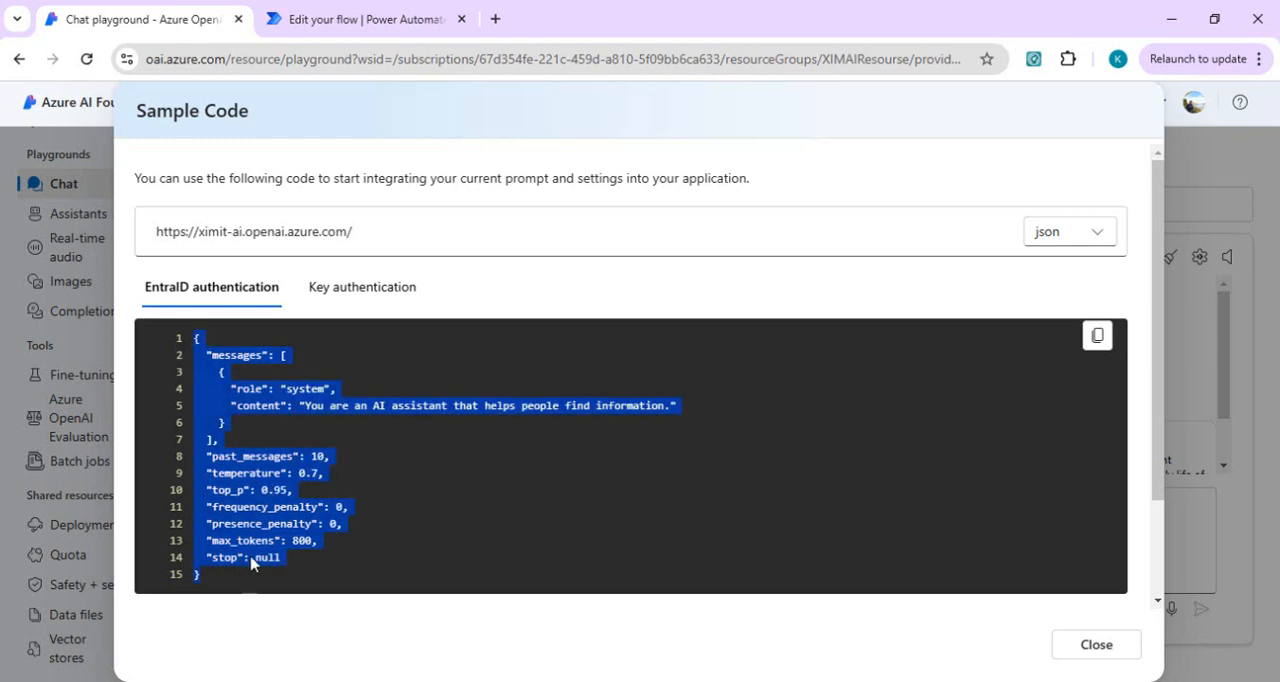
Open Notepad and paste the copied JSON request body into a blank document.
key("super+r")
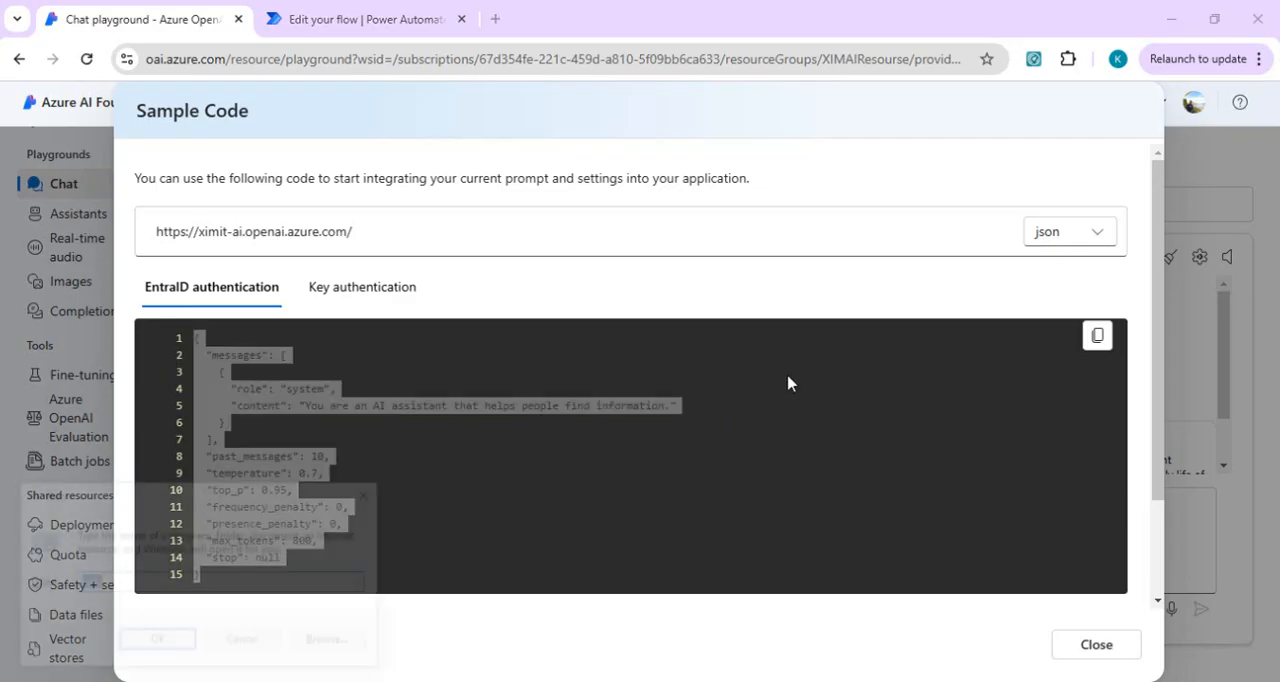
type("notepad")
key("Return")
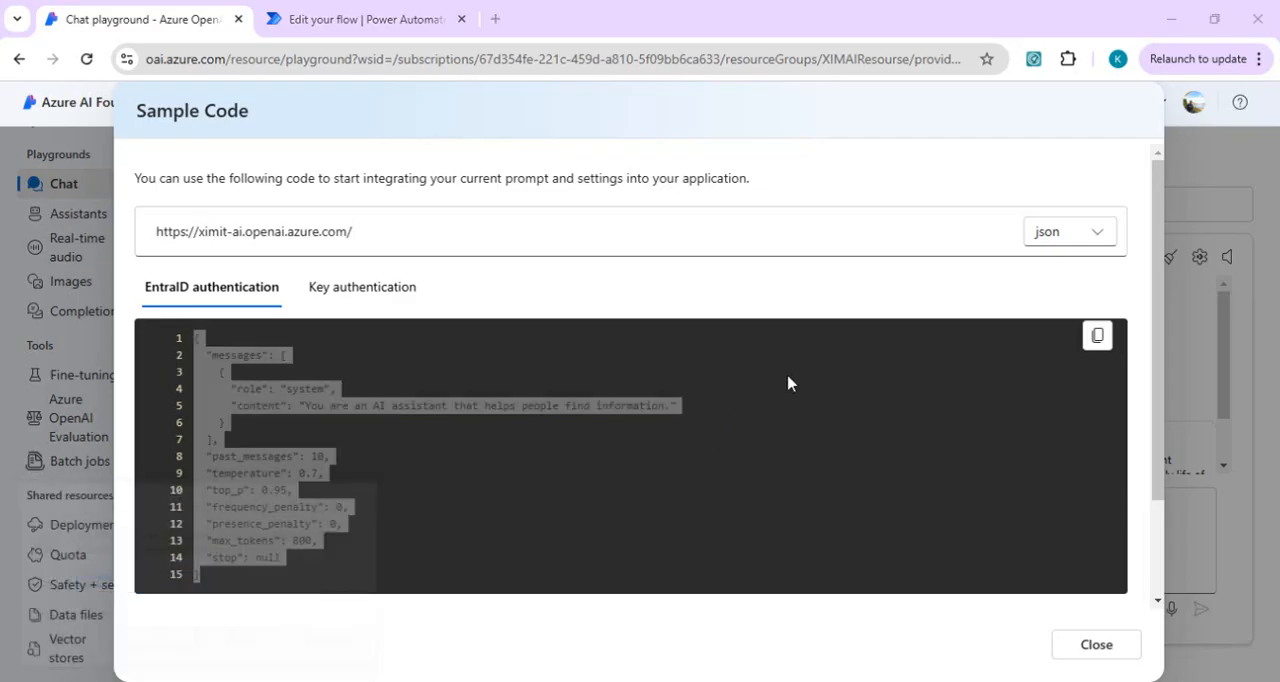
key("ctrl+v")
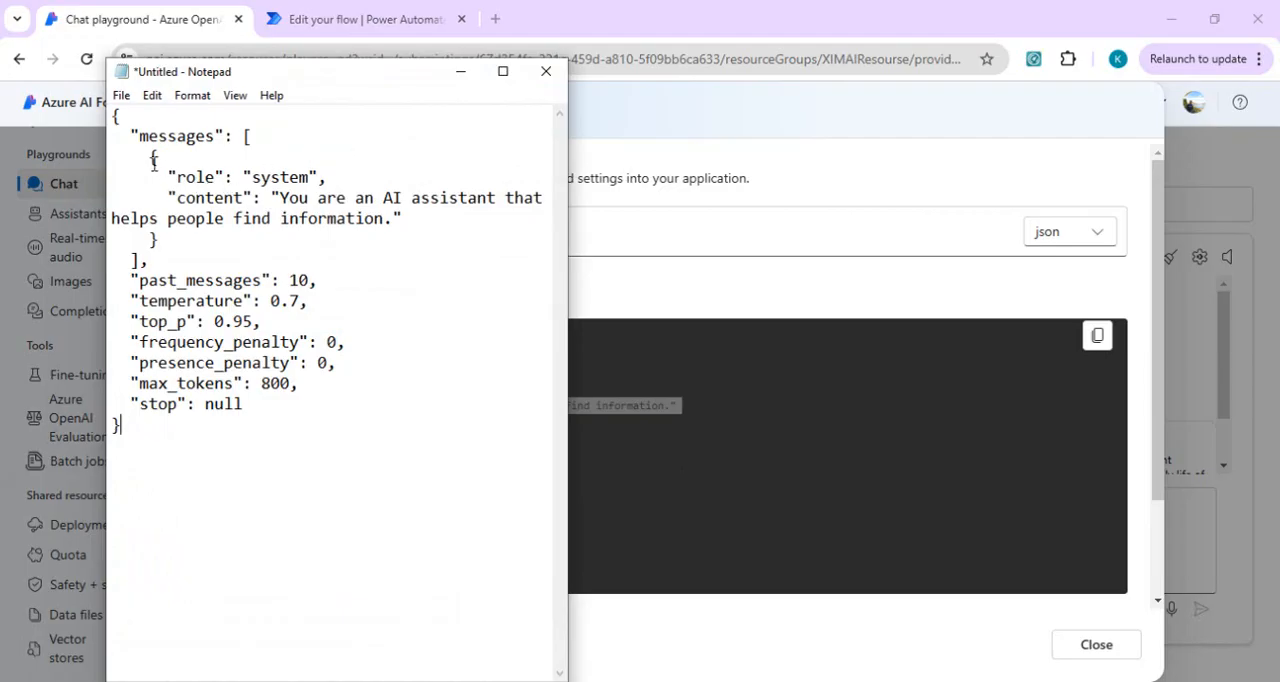
Duplicate the system message object as a second, comma-separated entry in the messages array.
left_click_drag(151, 160, 172, 239)
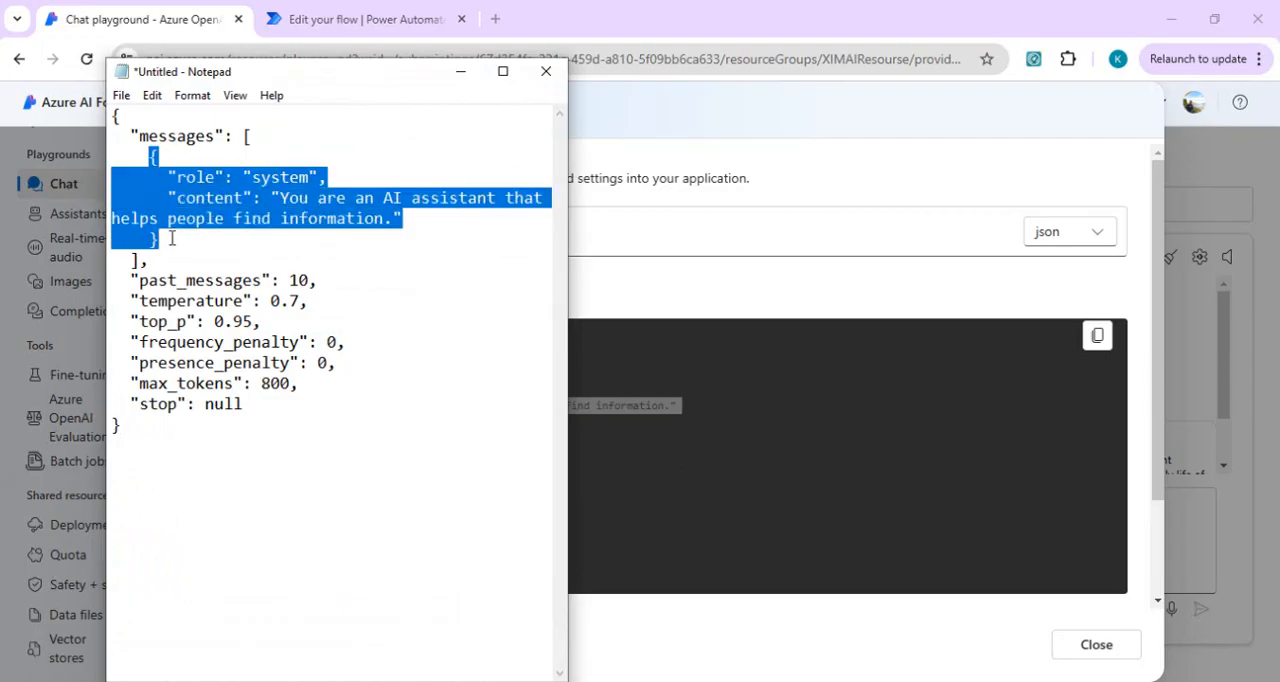
left_click(172, 239)
type(",")
key("Return")
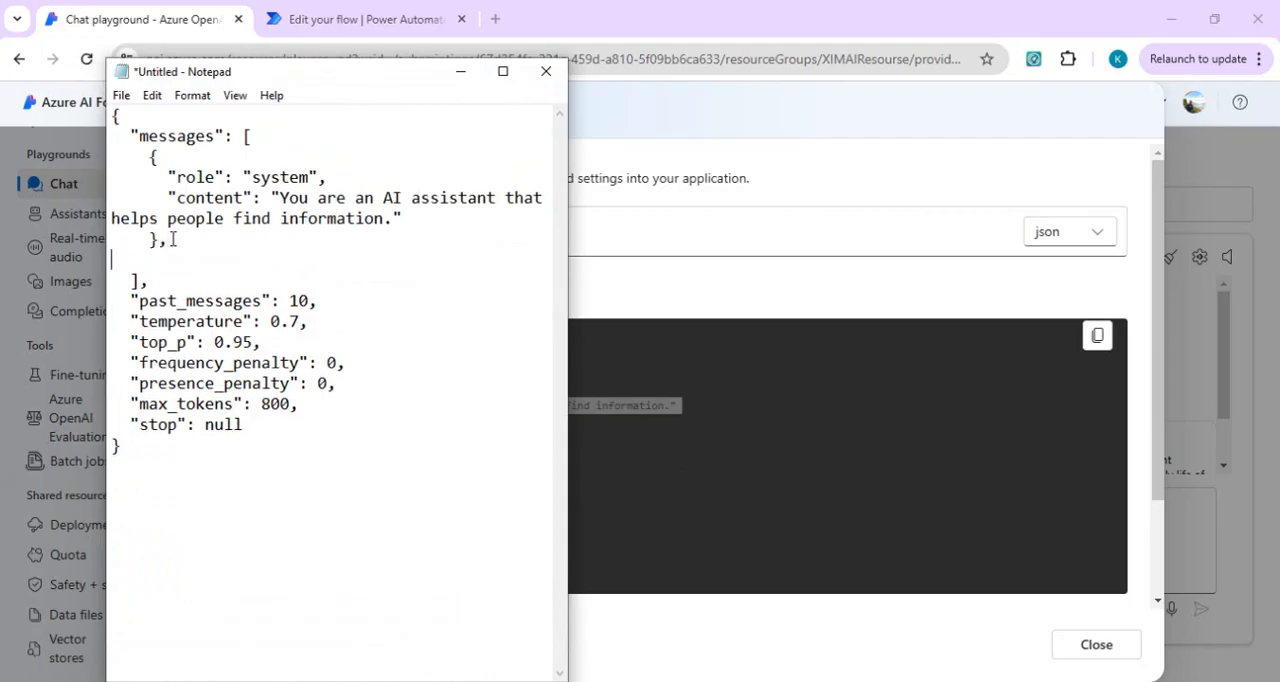
key("ctrl+v")
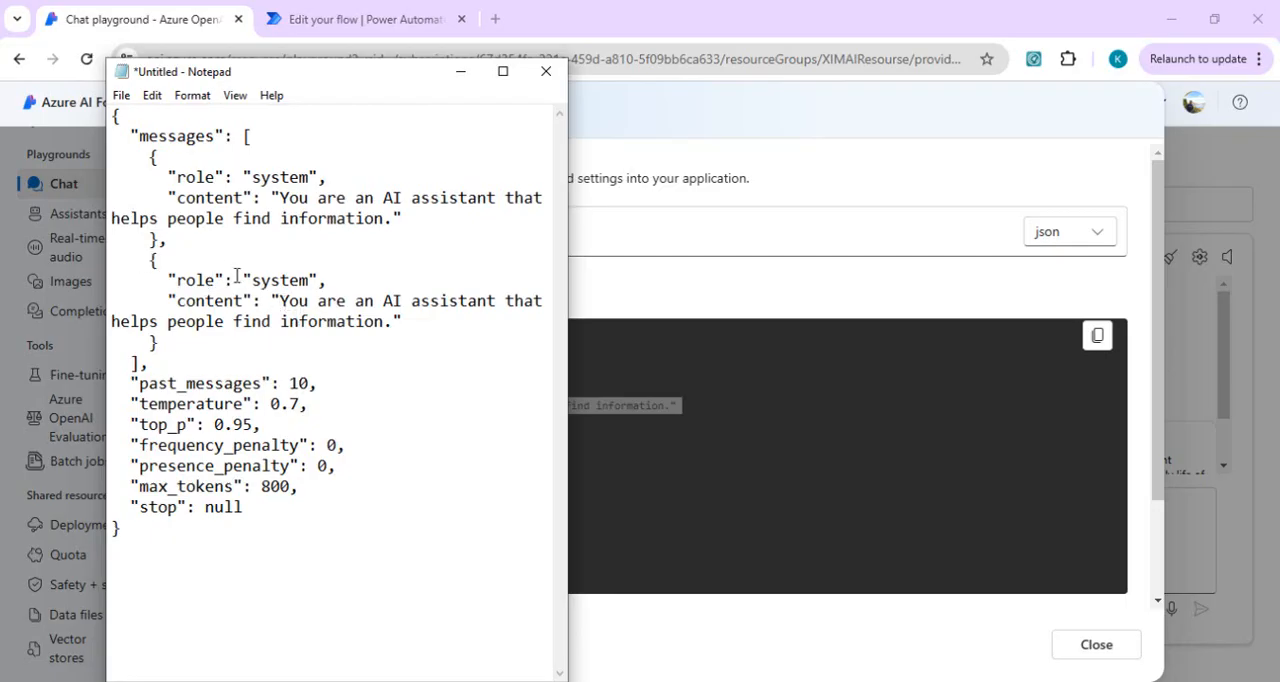
Change the role of the second message to "user".
double_click(285, 281)
left_click(285, 281)
left_click(309, 280)
key("shift+Left")
key("shift+Left")
key("shift+Left")
key("shift+Left")
key("shift+Left")
key("shift+Left")
type("user")
Replace the user message's content with "please give me breakfast plan for 30 year old male.".
left_click_drag(288, 300, 383, 324)
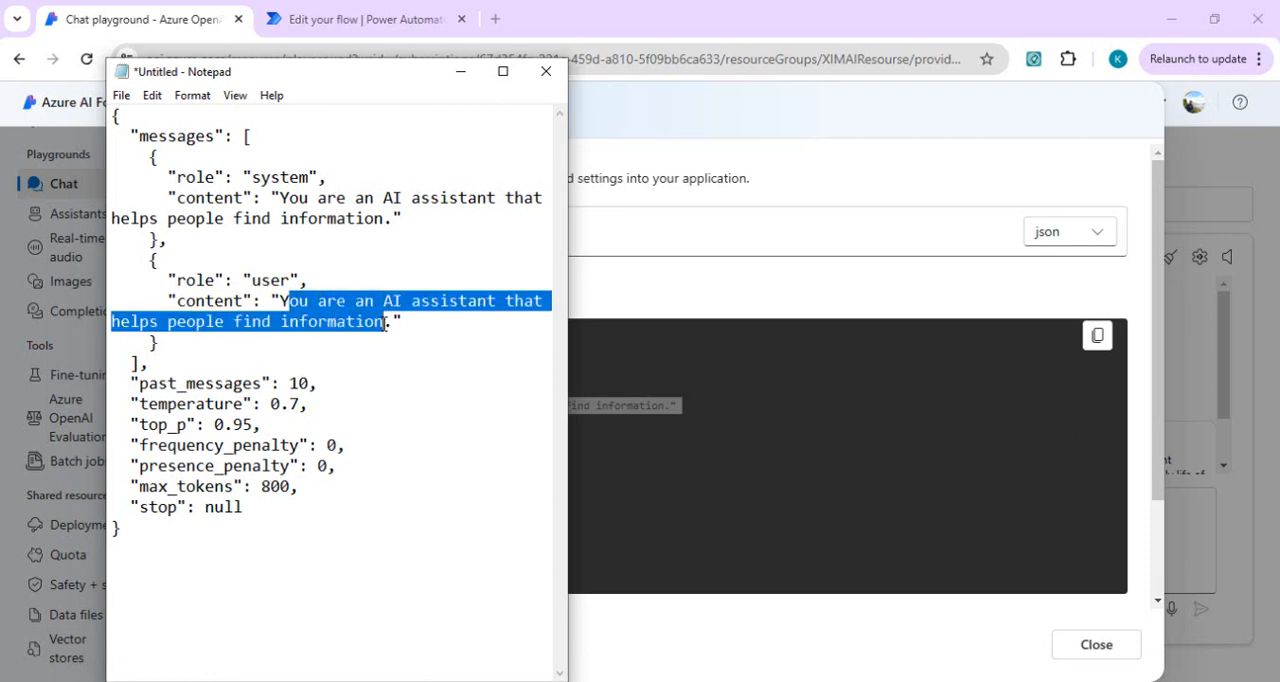
key("BackSpace")
type("pelase")
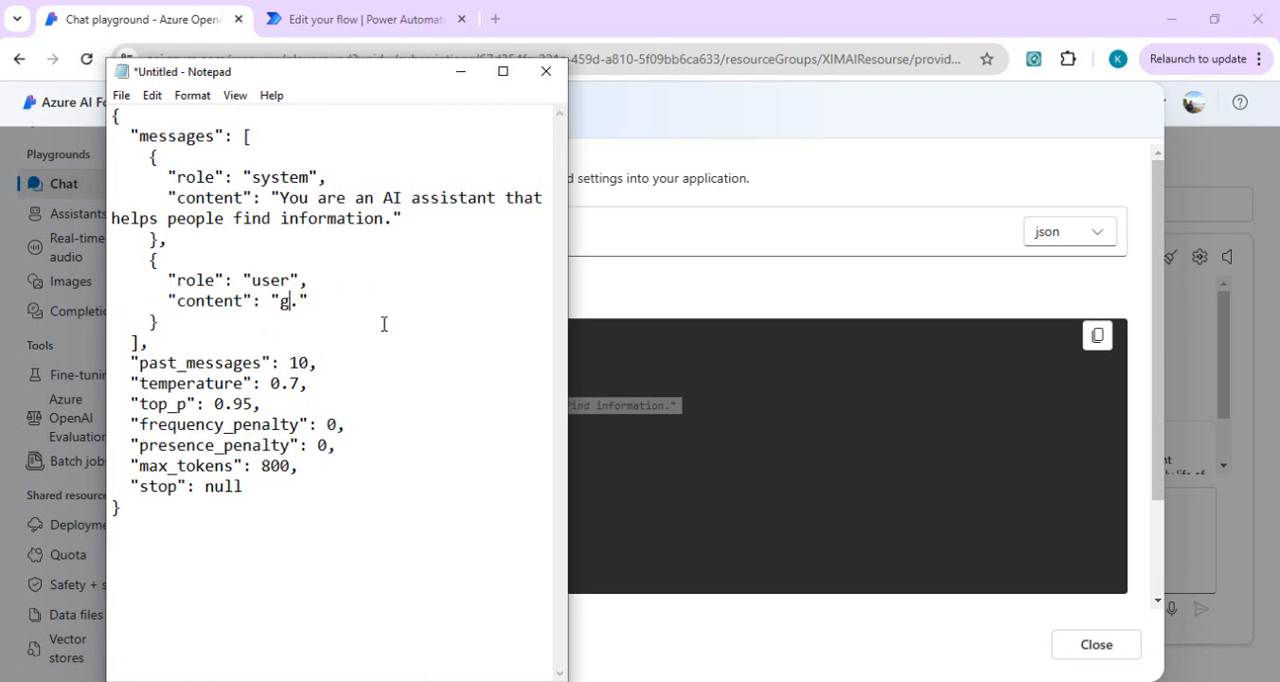
key("BackSpace")
key("BackSpace")
key("BackSpace")
key("BackSpace")
key("BackSpace")
type("lease give am")
key("BackSpace")
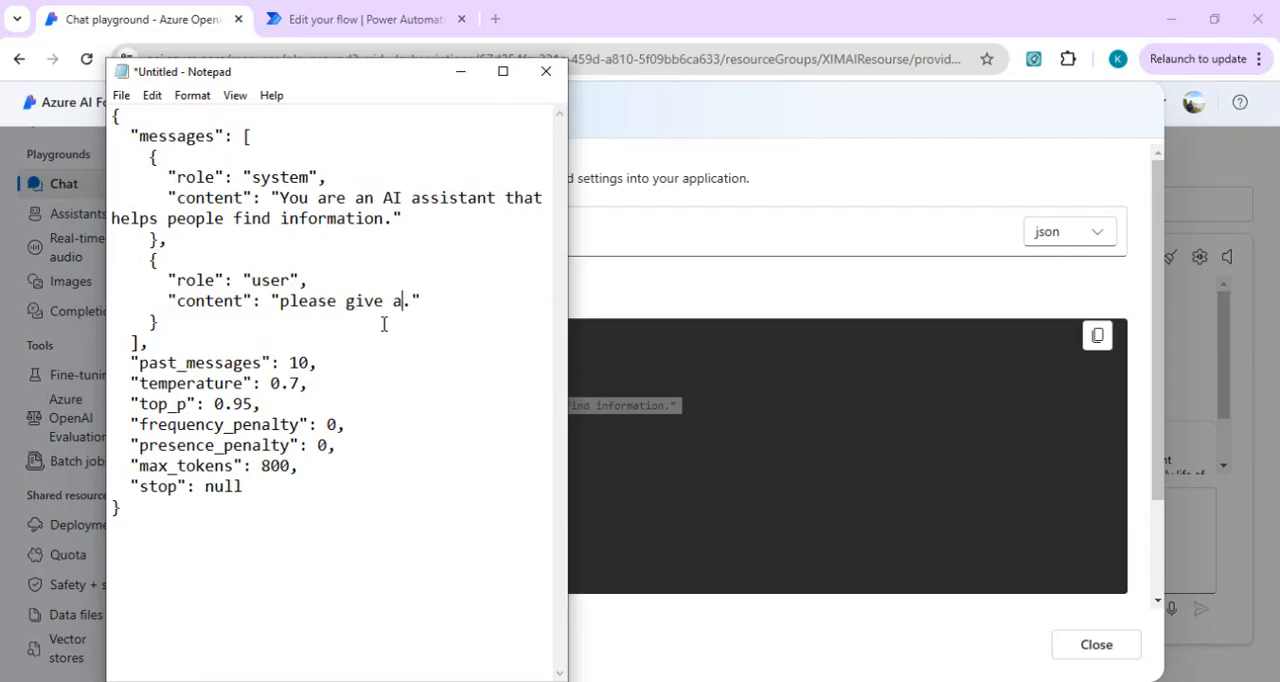
key("BackSpace")
type("me breakfast p")
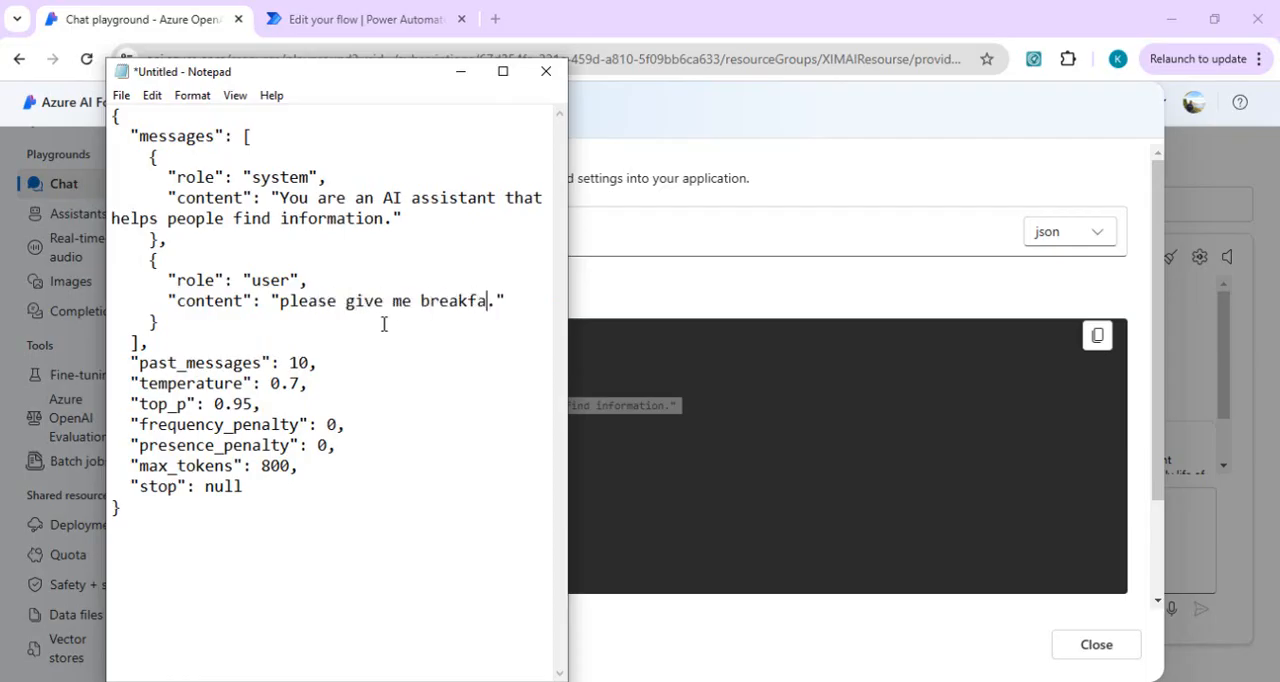
type("lan for ")
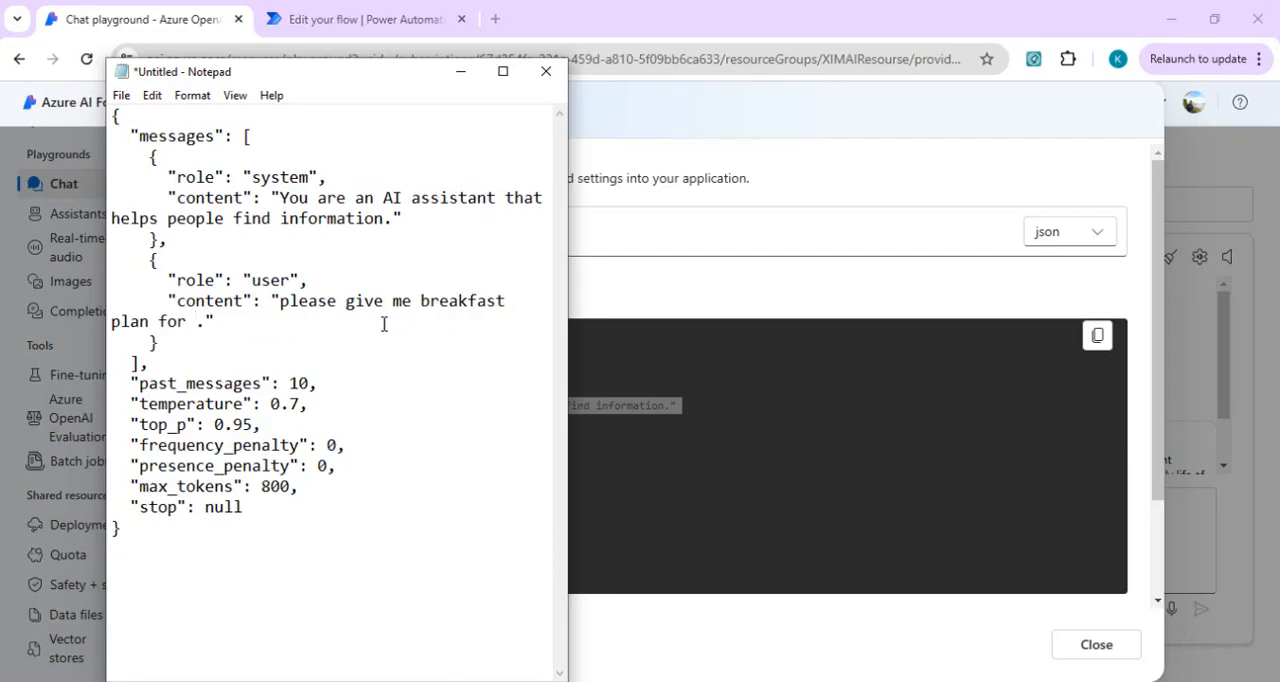
type("30 year old ")
type("male adul")
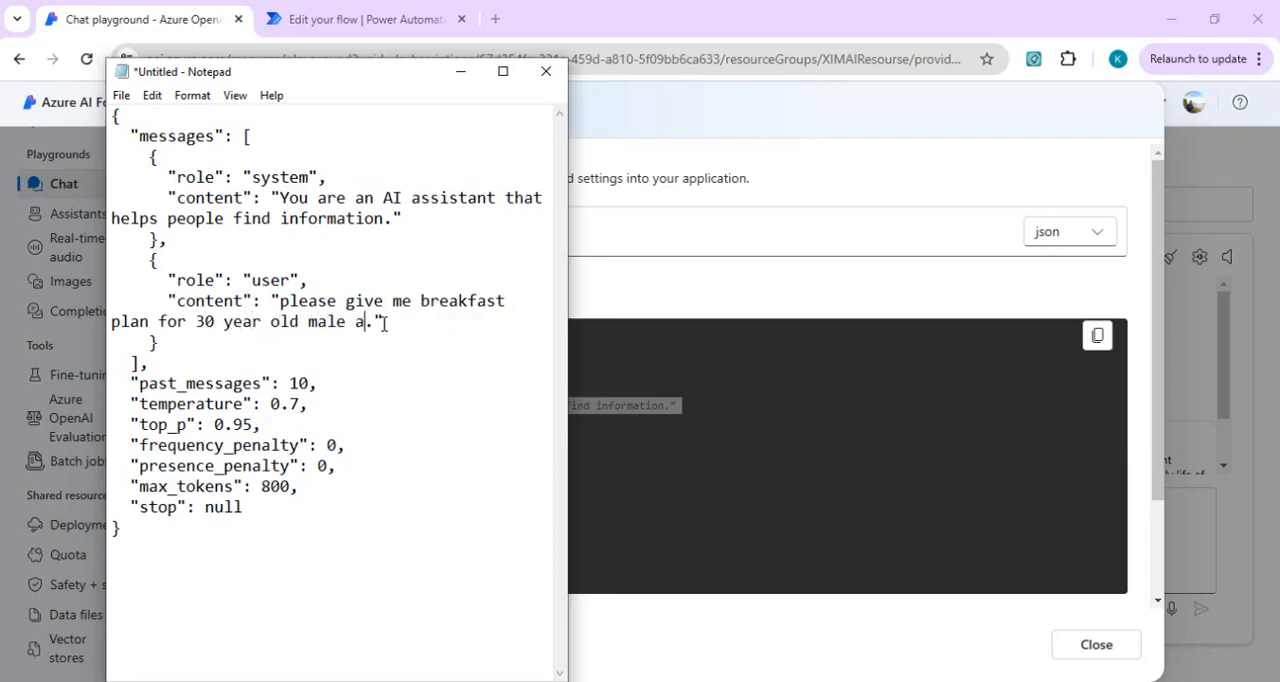
type("t")
key("BackSpace")
key("BackSpace")
key("BackSpace")
key("BackSpace")
key("BackSpace")
key("BackSpace")
Delete the past_messages, frequency_penalty, presence_penalty and stop lines, plus the comma after the max_tokens value.
left_click(122, 383)
key("shift+Down")
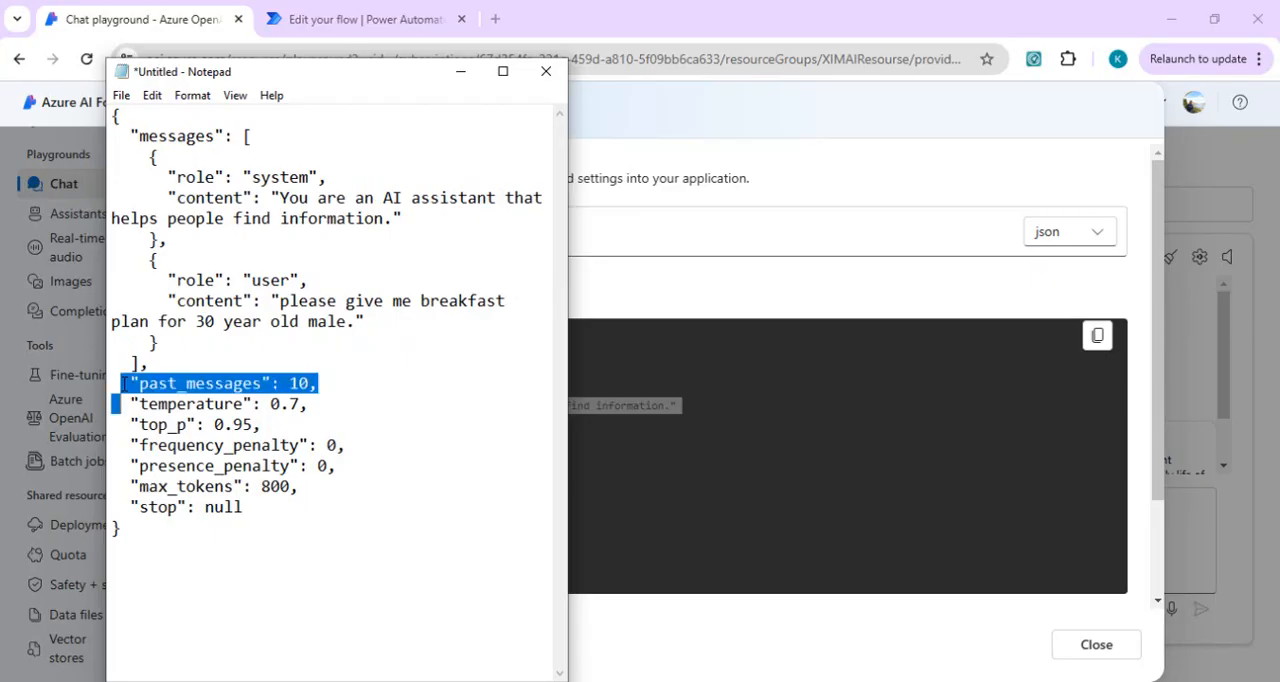
key("Delete")
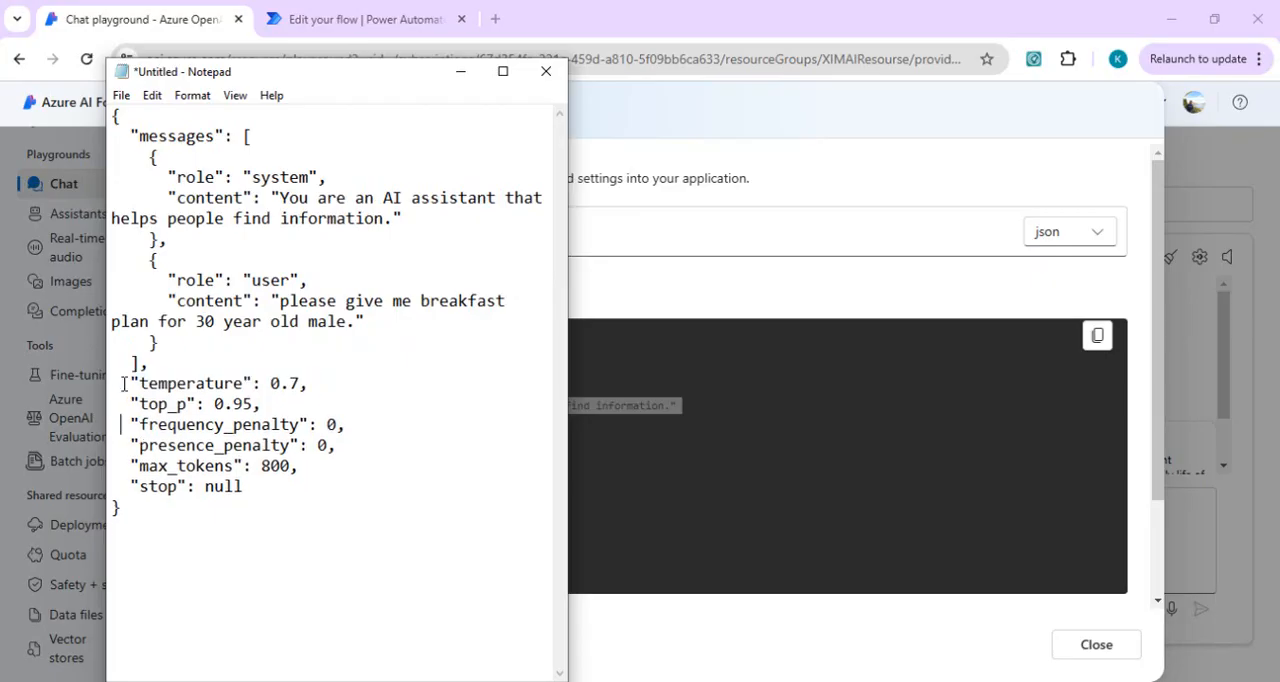
key("shift+Down")
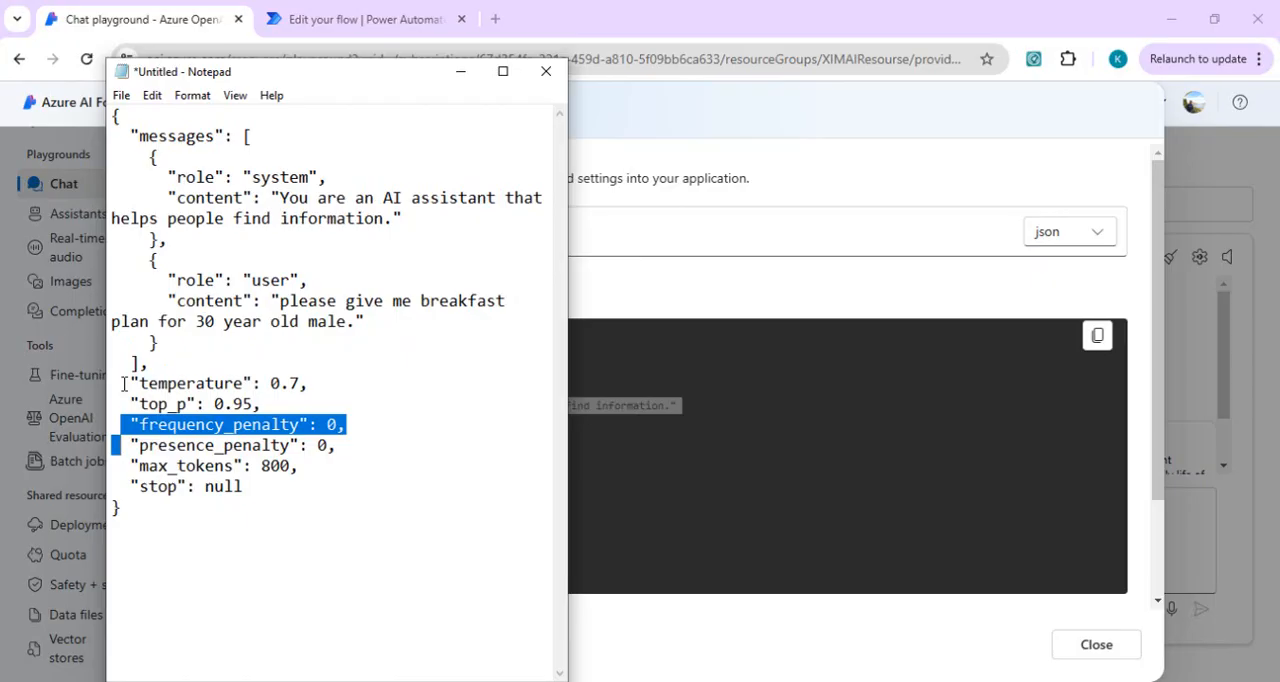
key("shift+Down")
key("Delete")
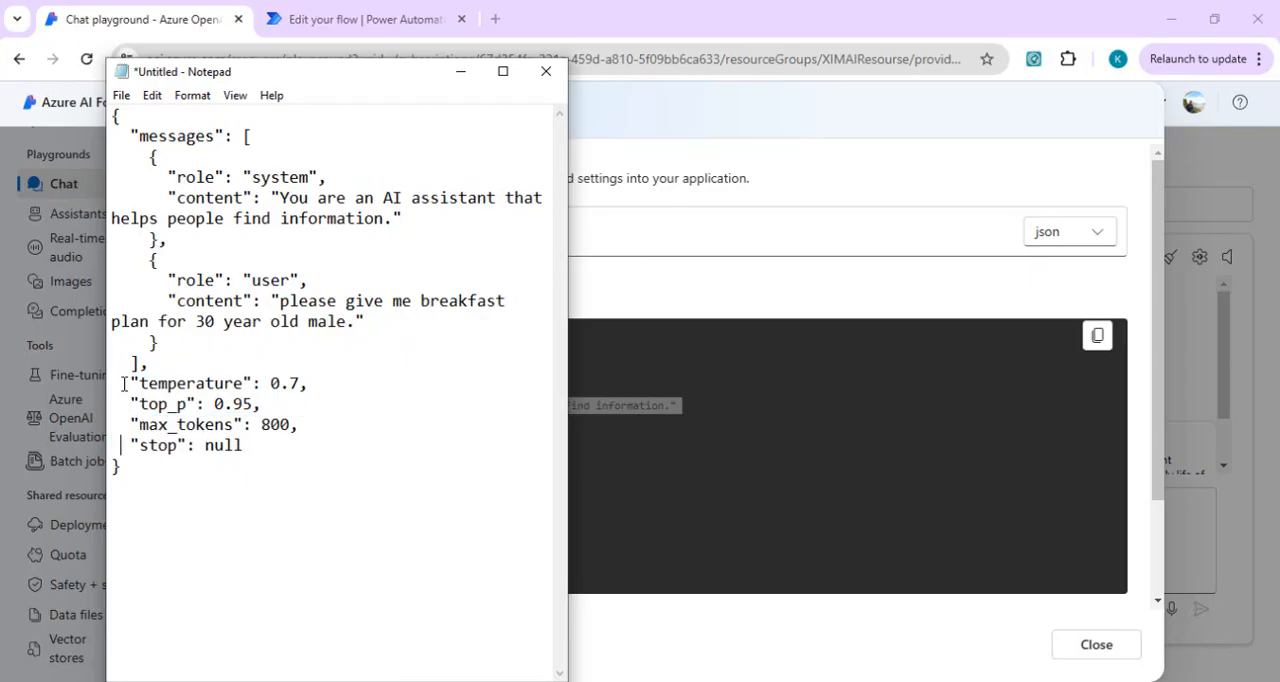
key("shift+Down")
key("Delete")
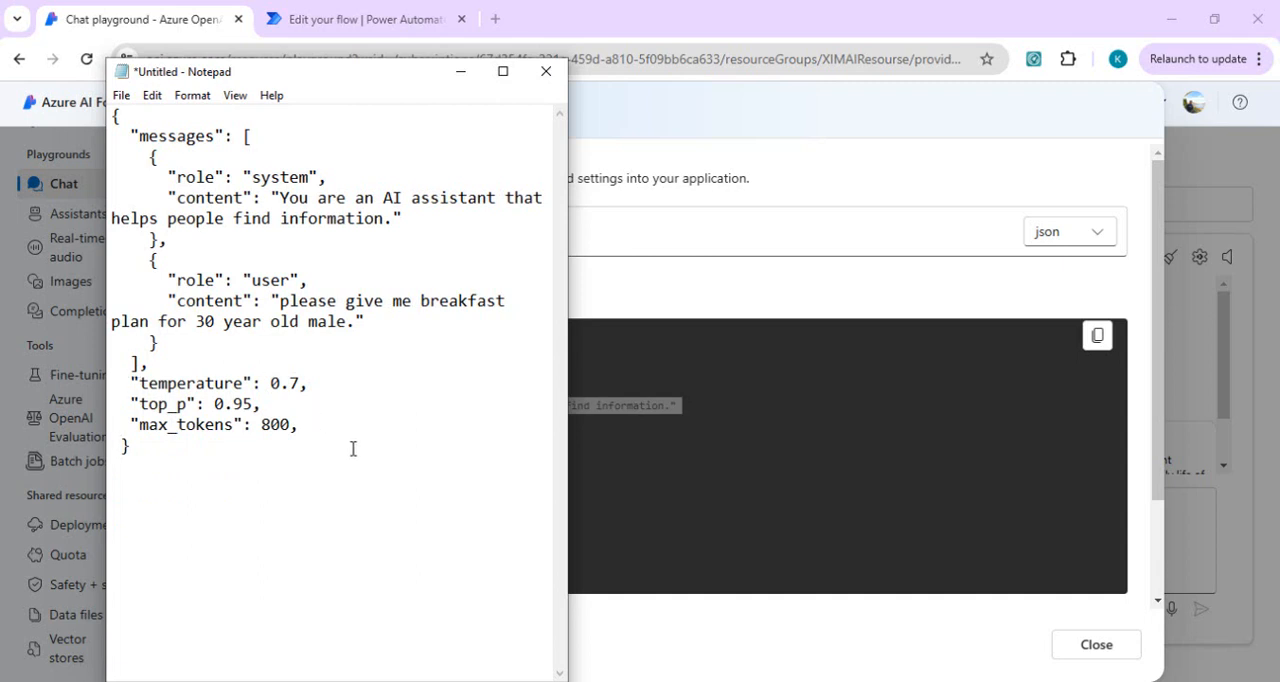
left_click(306, 428)
left_click_drag(131, 383, 311, 383)
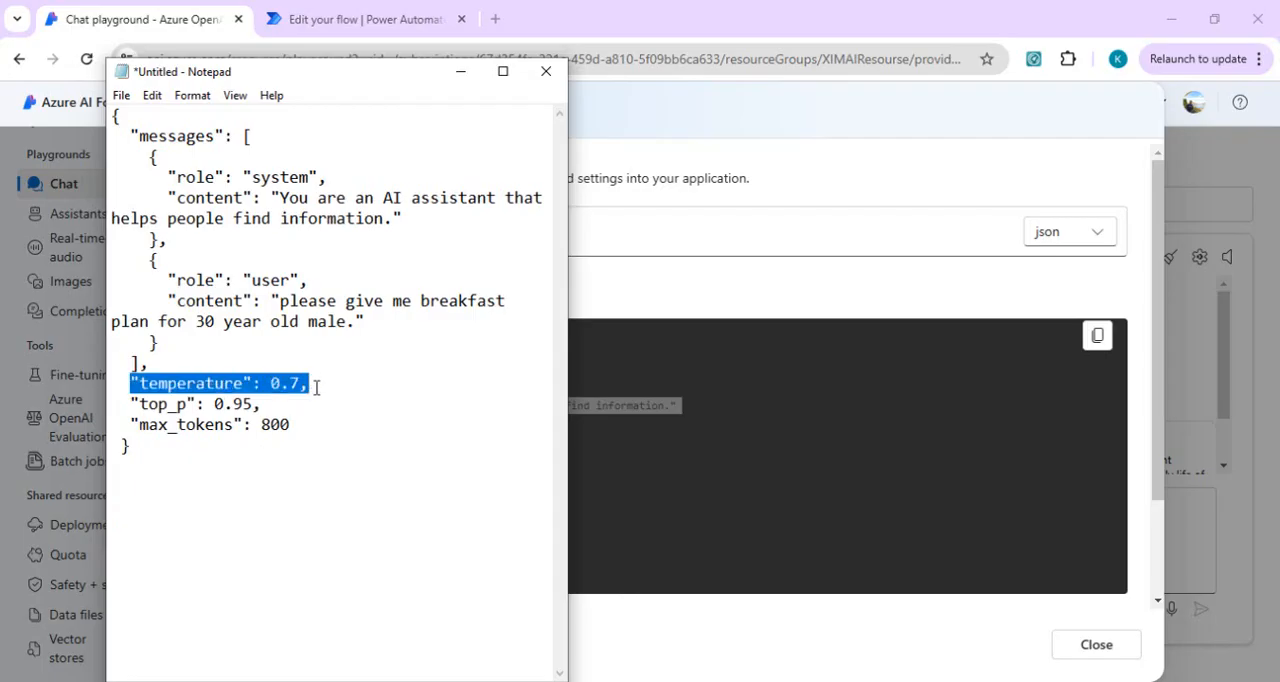
left_click(313, 385)
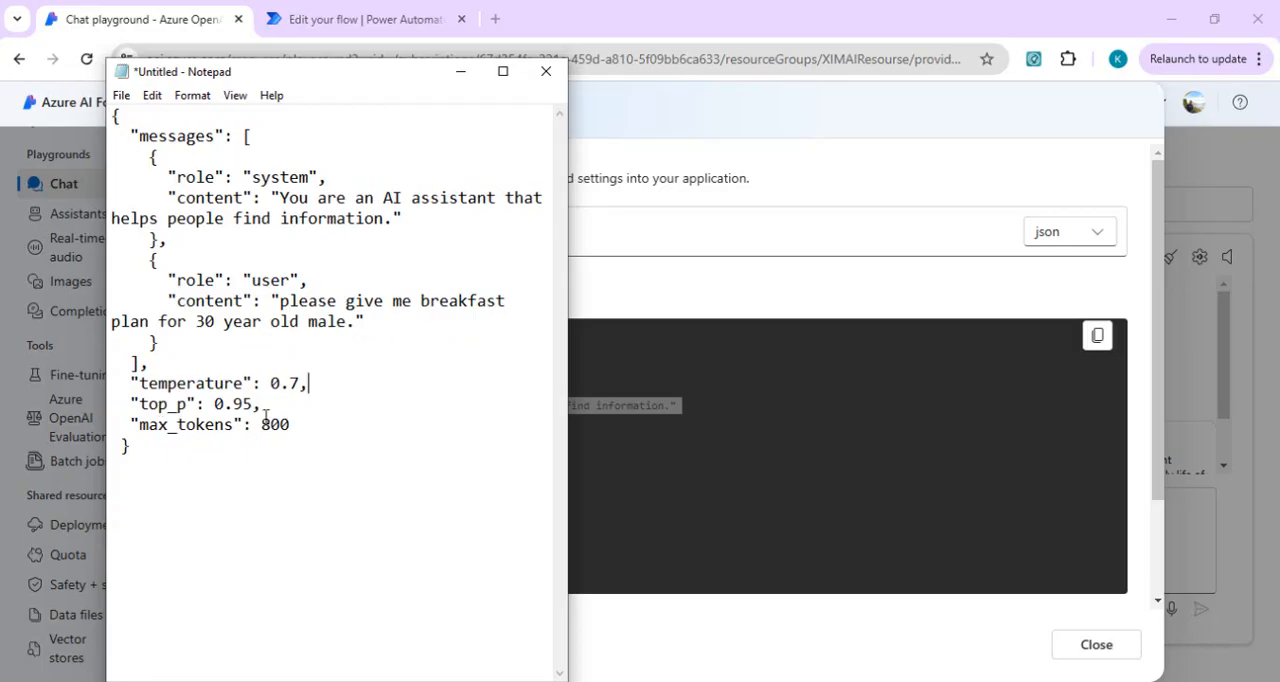
Copy the entire edited JSON from Notepad and paste it into the Body of the HTTP action in Power Automate.
left_click_drag(157, 466, 108, 112)
key("ctrl+c")
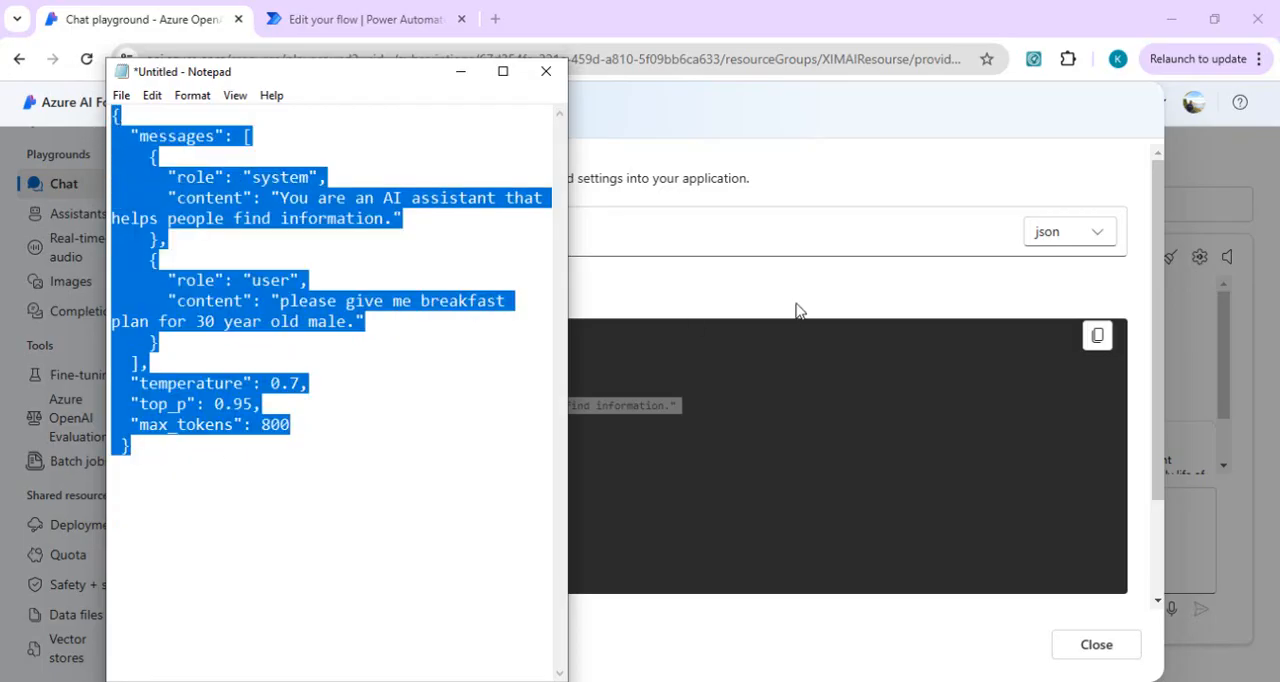
left_click(846, 280)
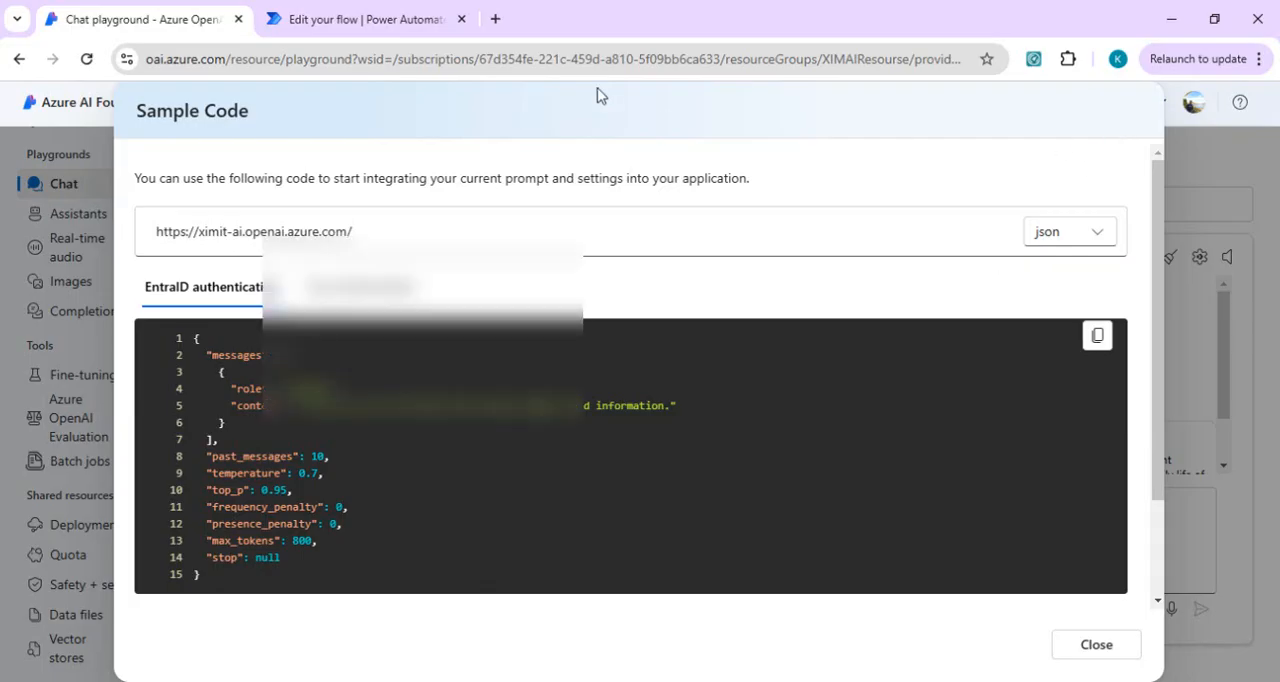
left_click(397, 14)
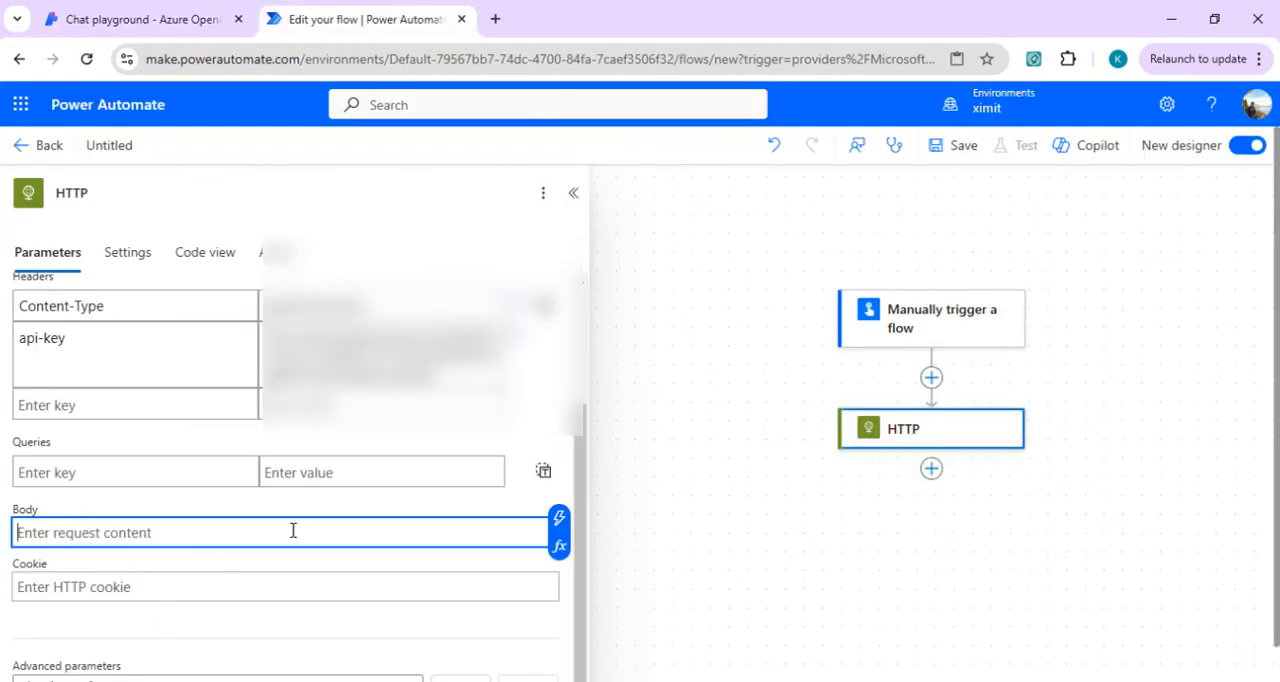
key("ctrl+v")
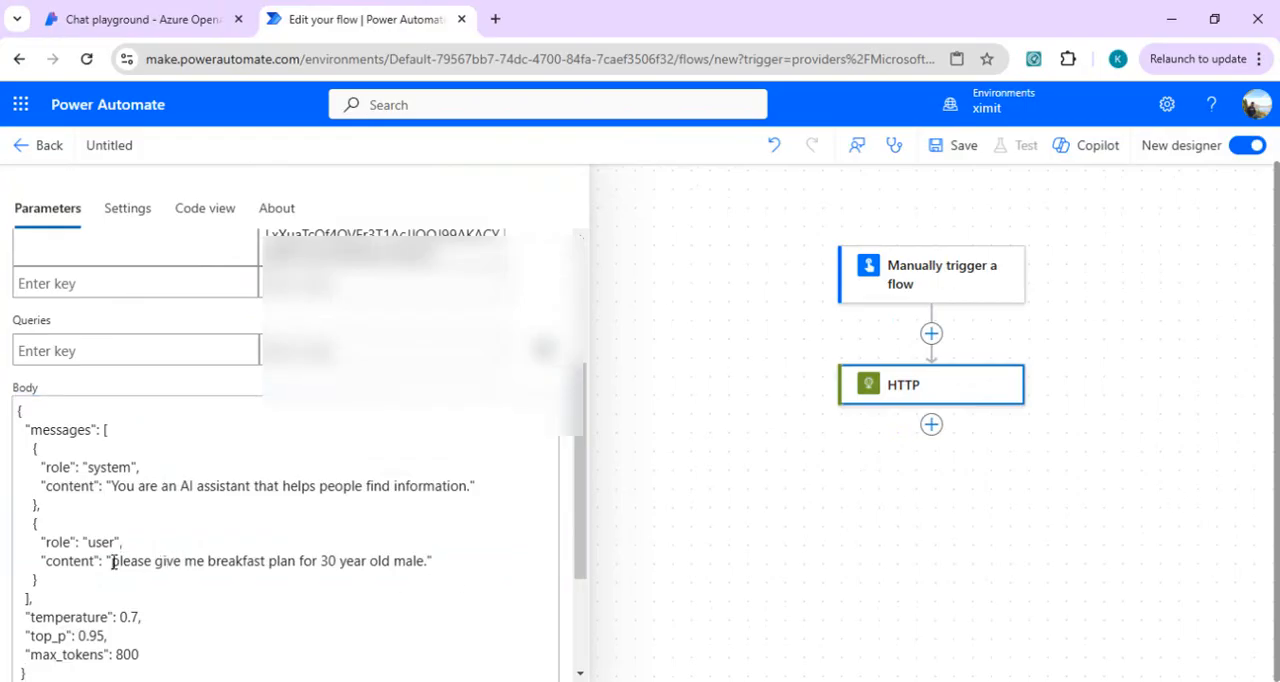
Replace the user message's quoted content in the HTTP body with the trigger's query dynamic value.
left_click_drag(113, 562, 224, 562)
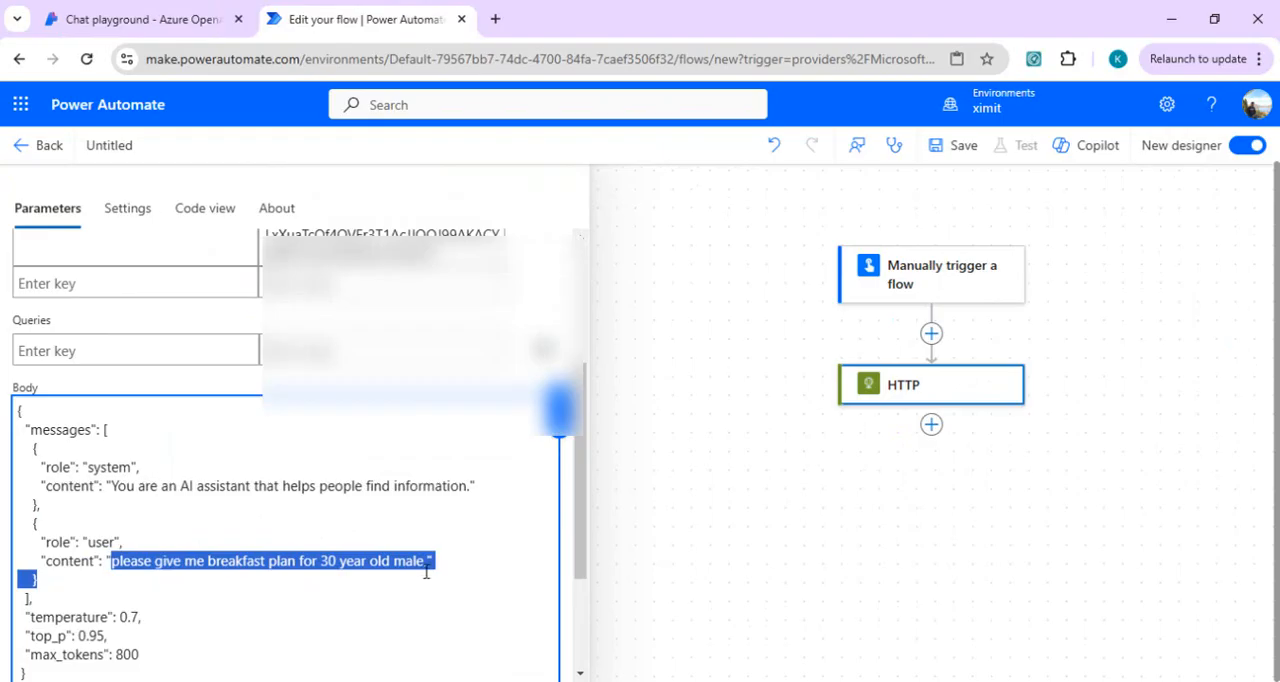
mouse_move(426, 571)
left_mouse_down()
mouse_move(426, 528)
mouse_move(433, 552)
left_mouse_up()
key("BackSpace")
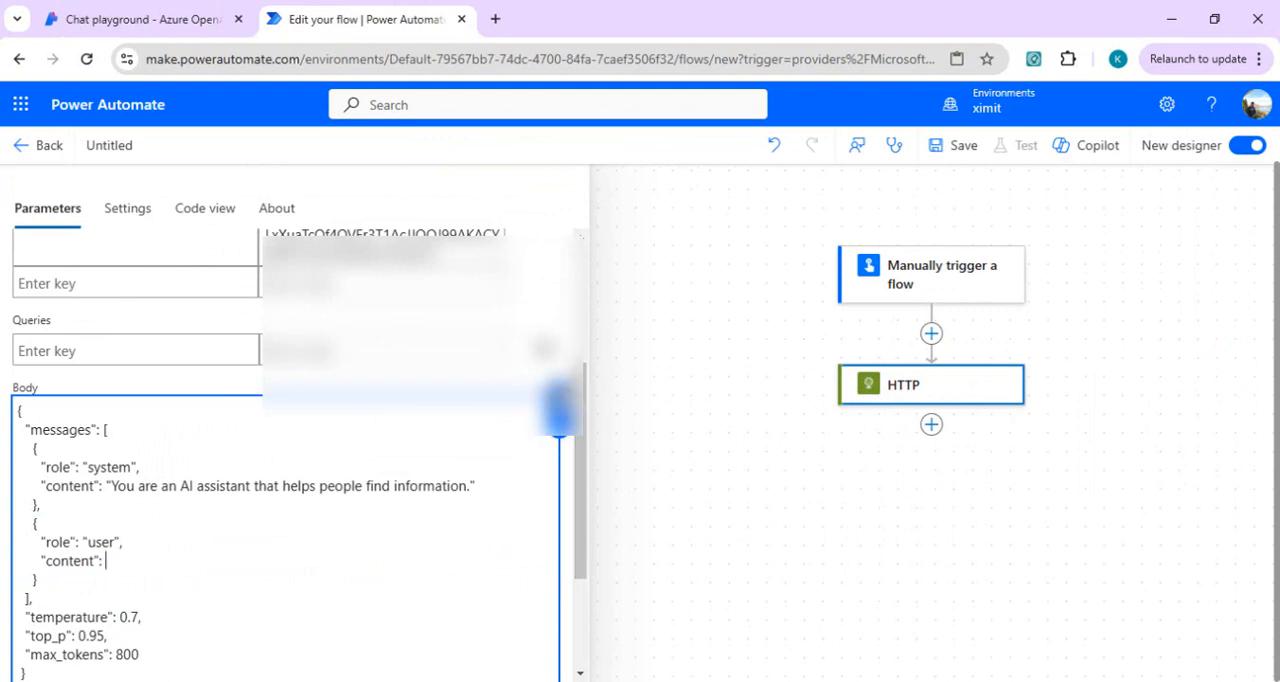
left_click(560, 405)
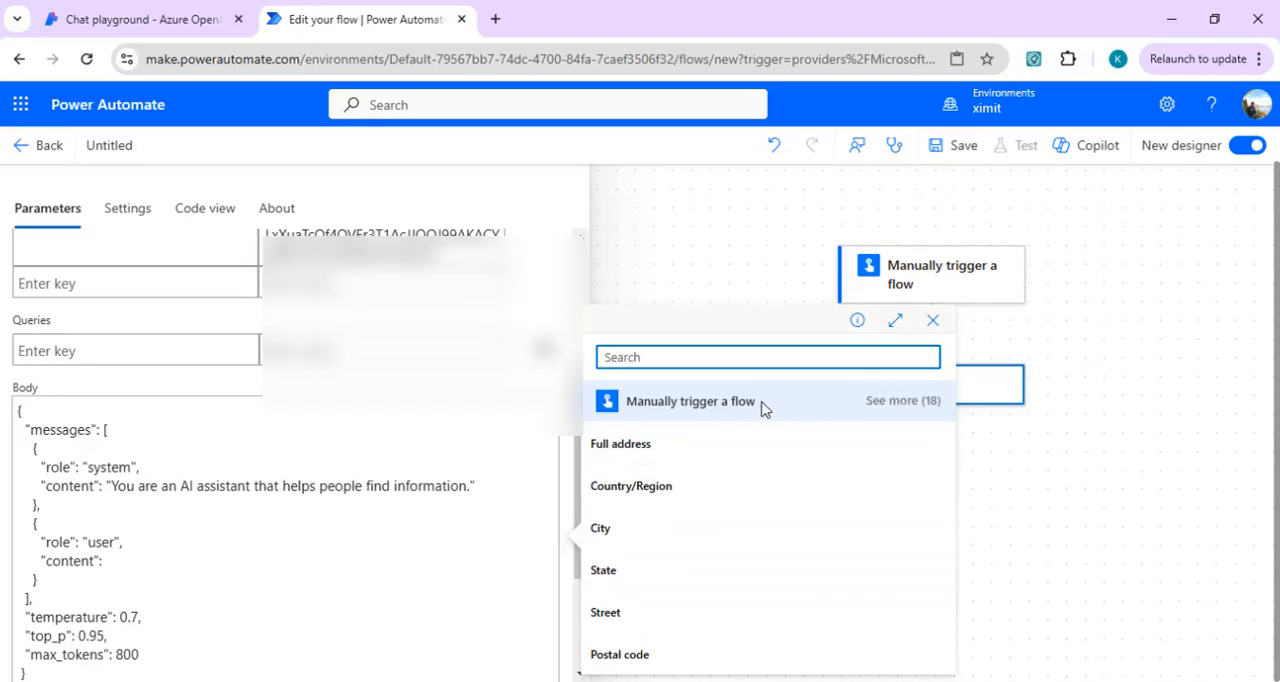
type("in")
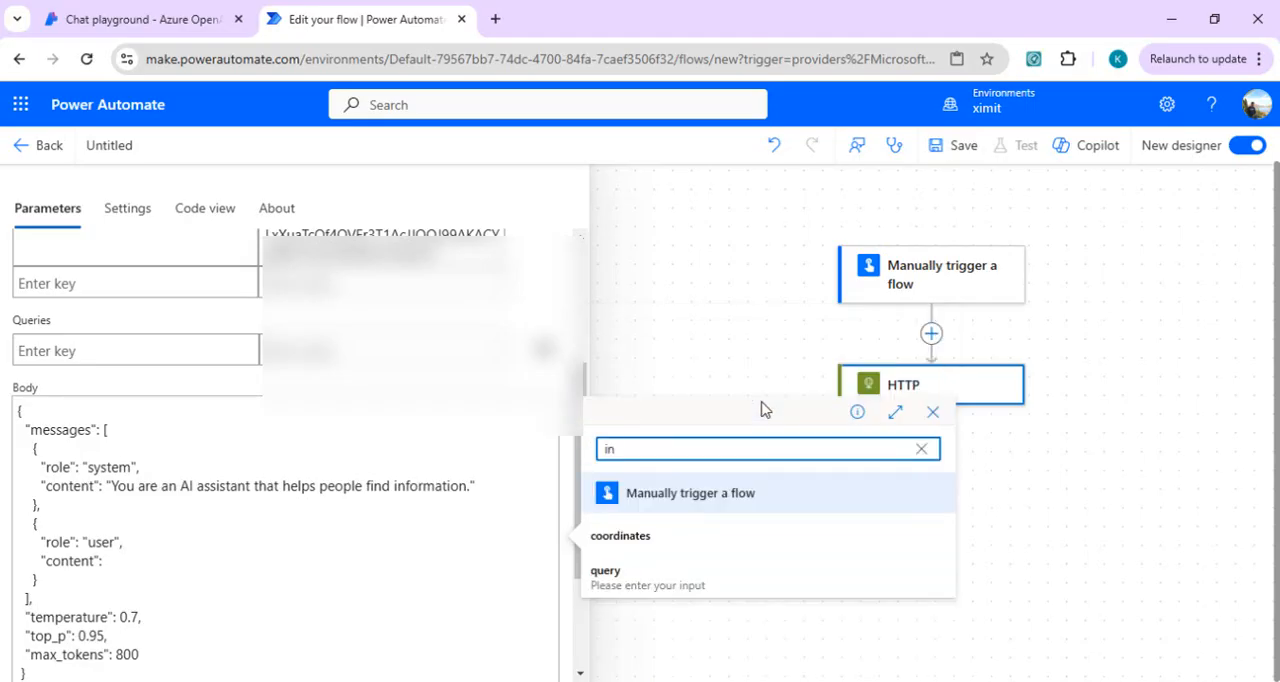
left_click(622, 578)
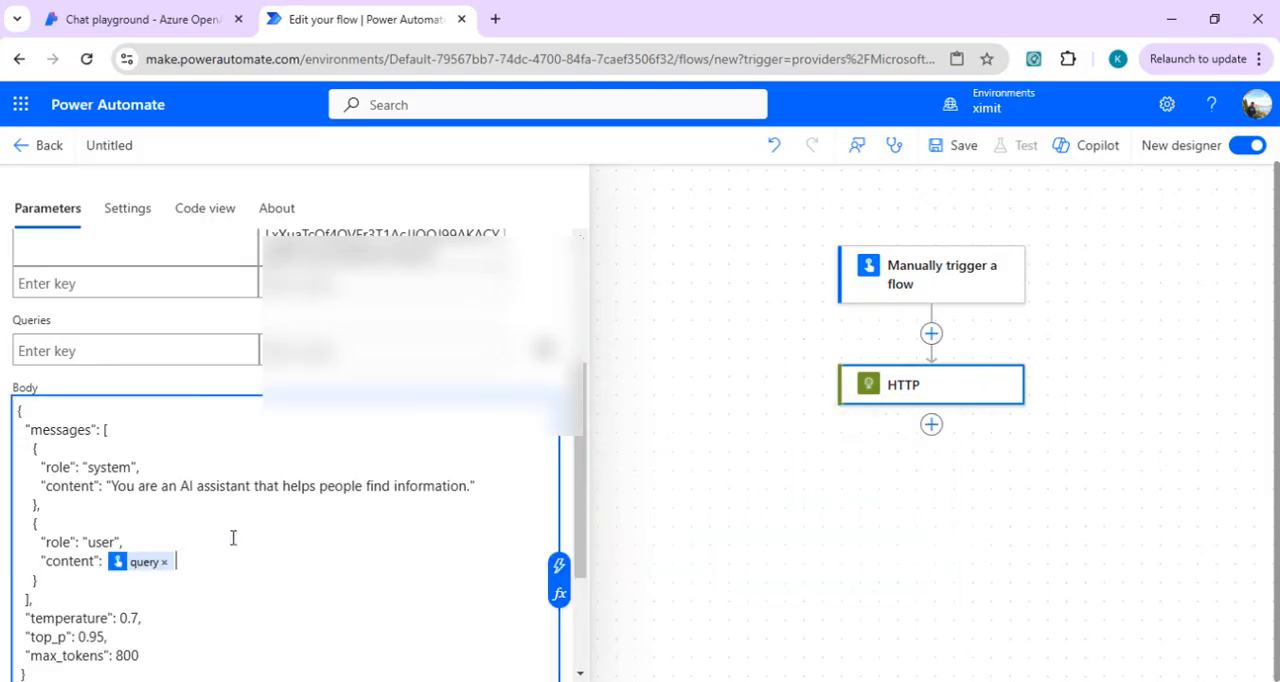
Add a Data Operation Compose action after the HTTP action.
left_click(584, 516)
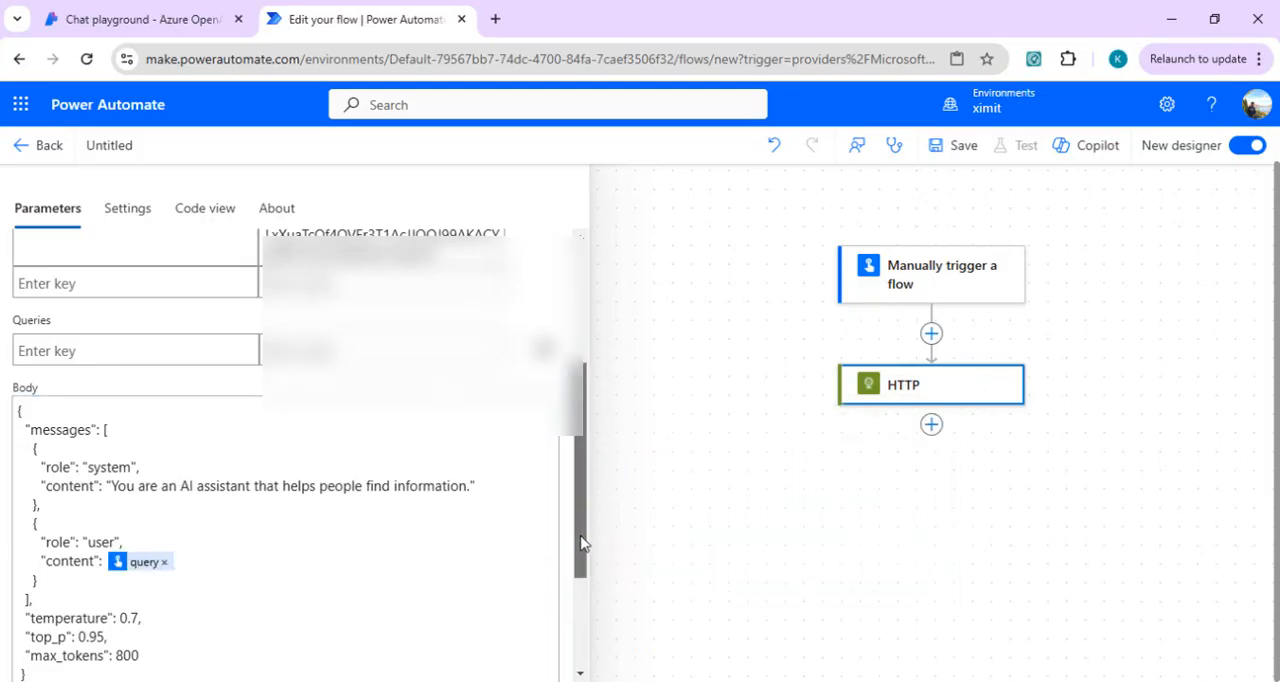
scroll(581, 560, "down", 2)
left_click_drag(580, 577, 585, 371)
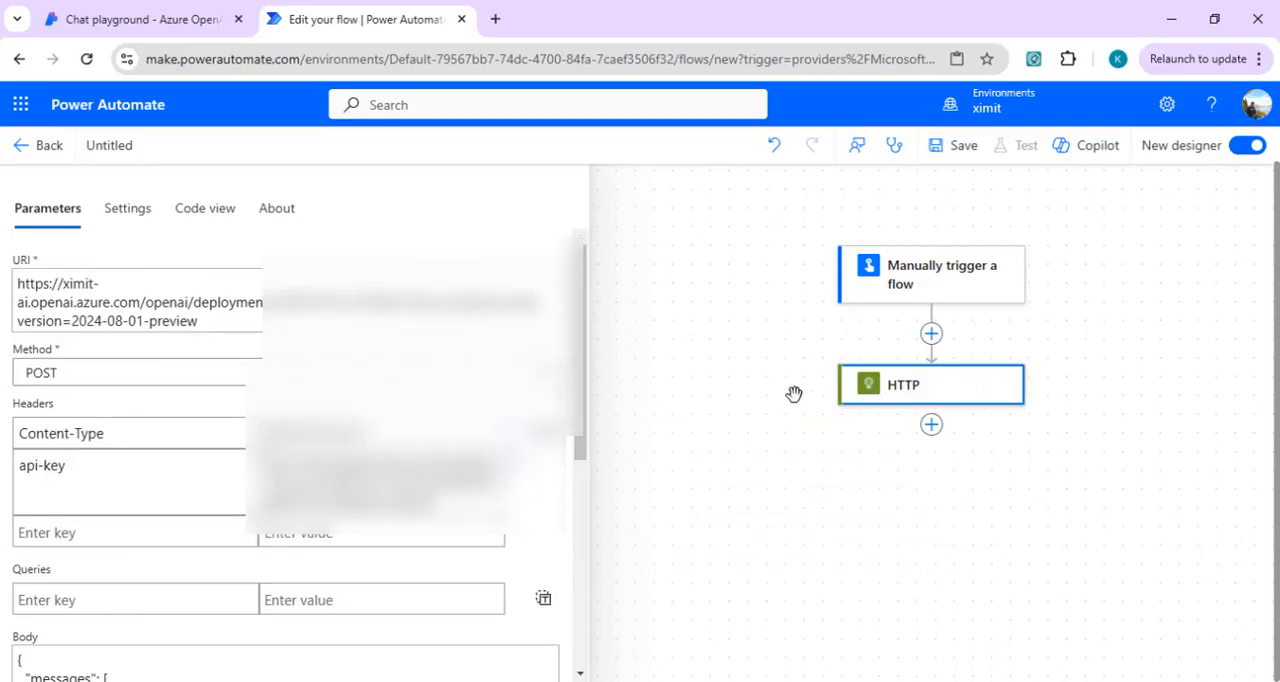
left_click(931, 424)
left_click(1000, 434)
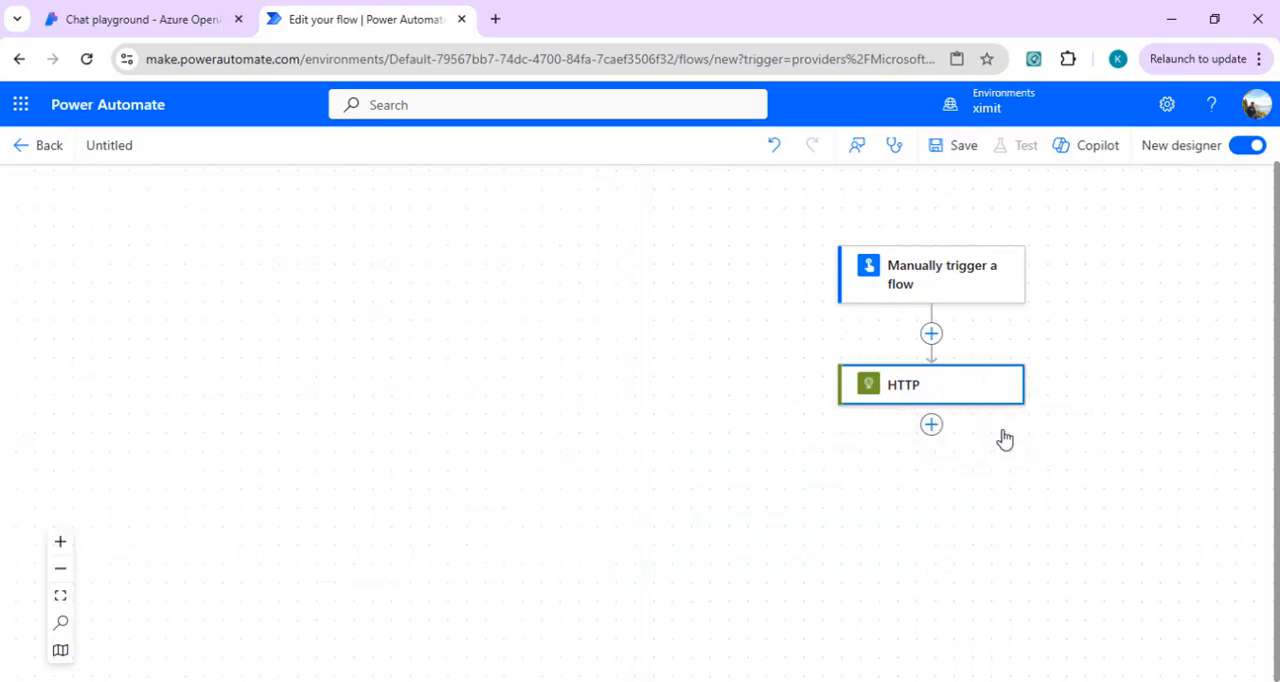
type("c")
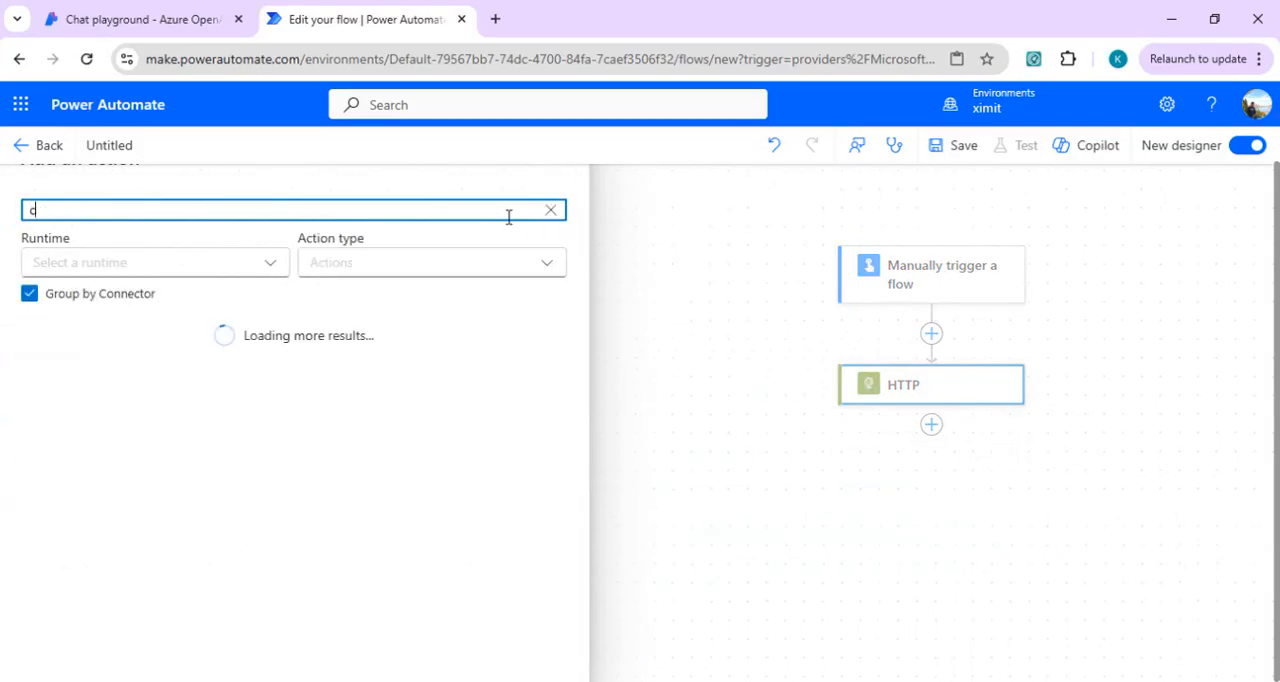
type("ompose")
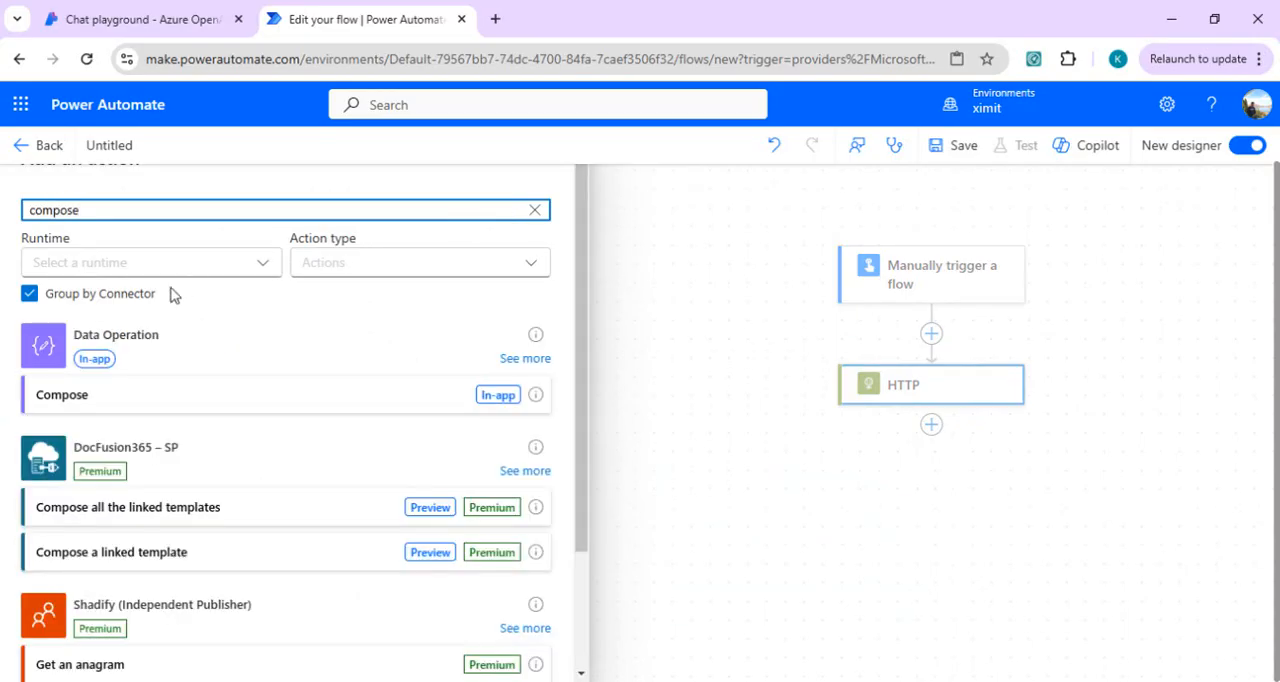
left_click(56, 396)
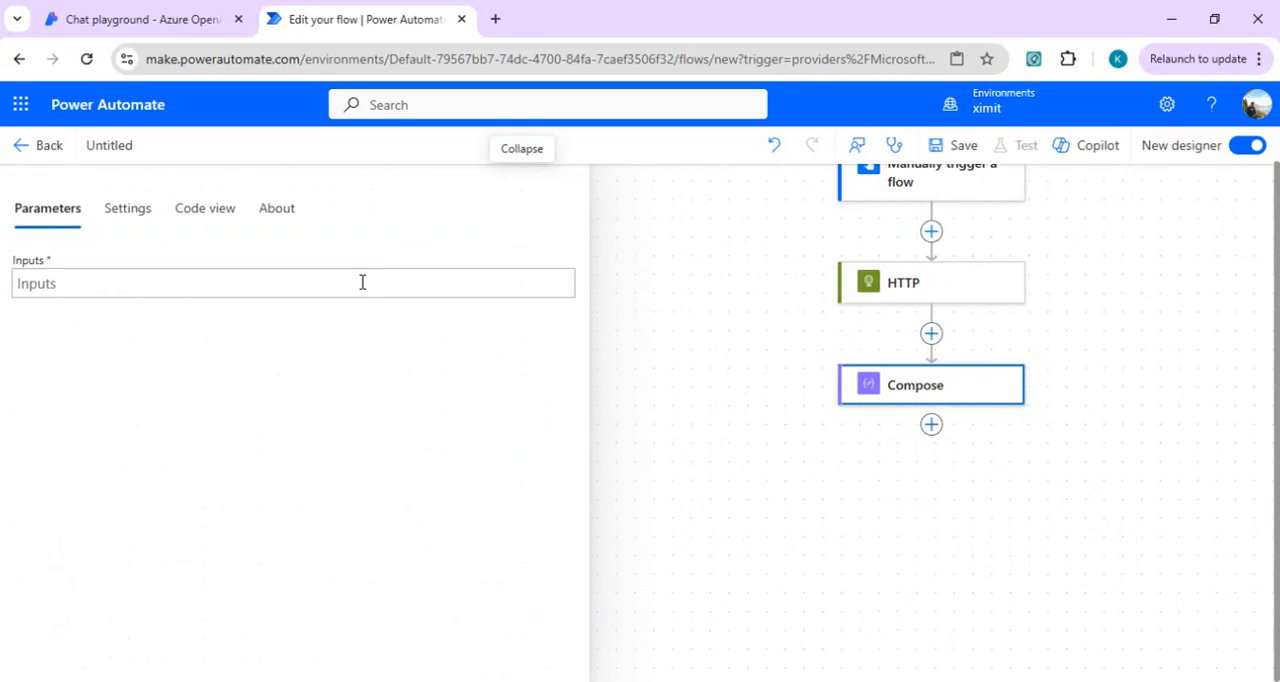
left_click(362, 283)
left_click(771, 312)
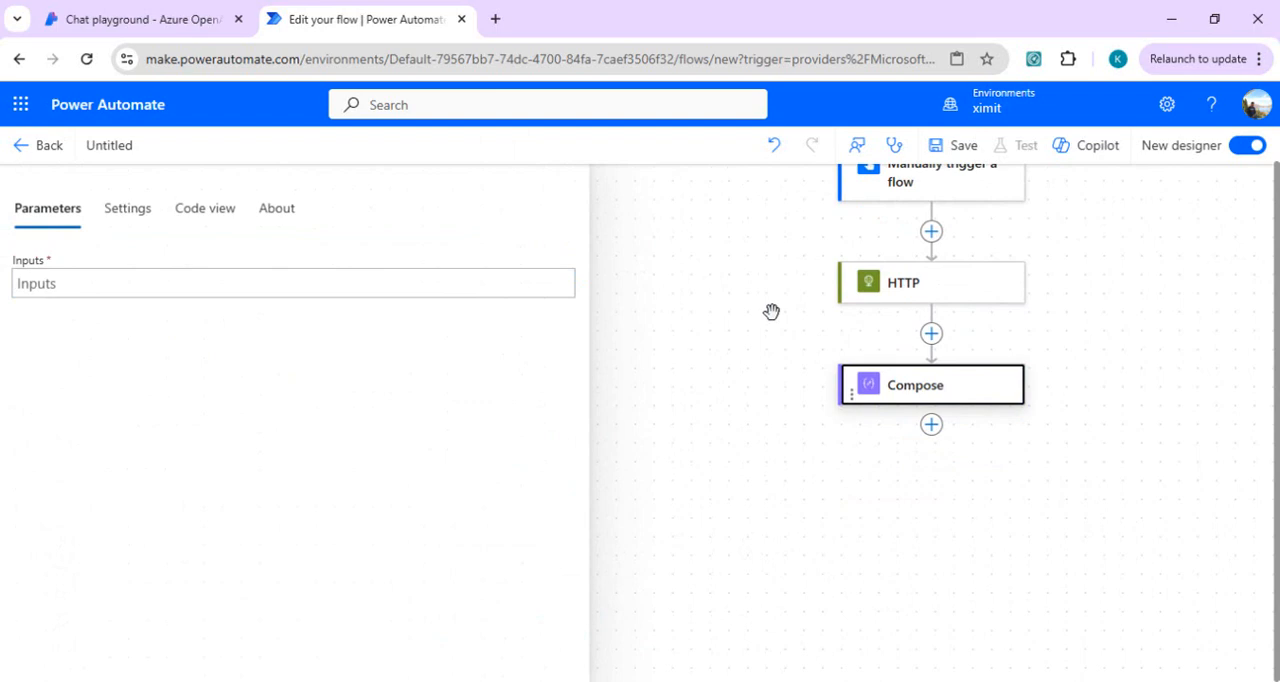
In Notepad, strip the leading @{ and the closing } from the expression that reads the HTTP response's message content.
left_click(730, 680)
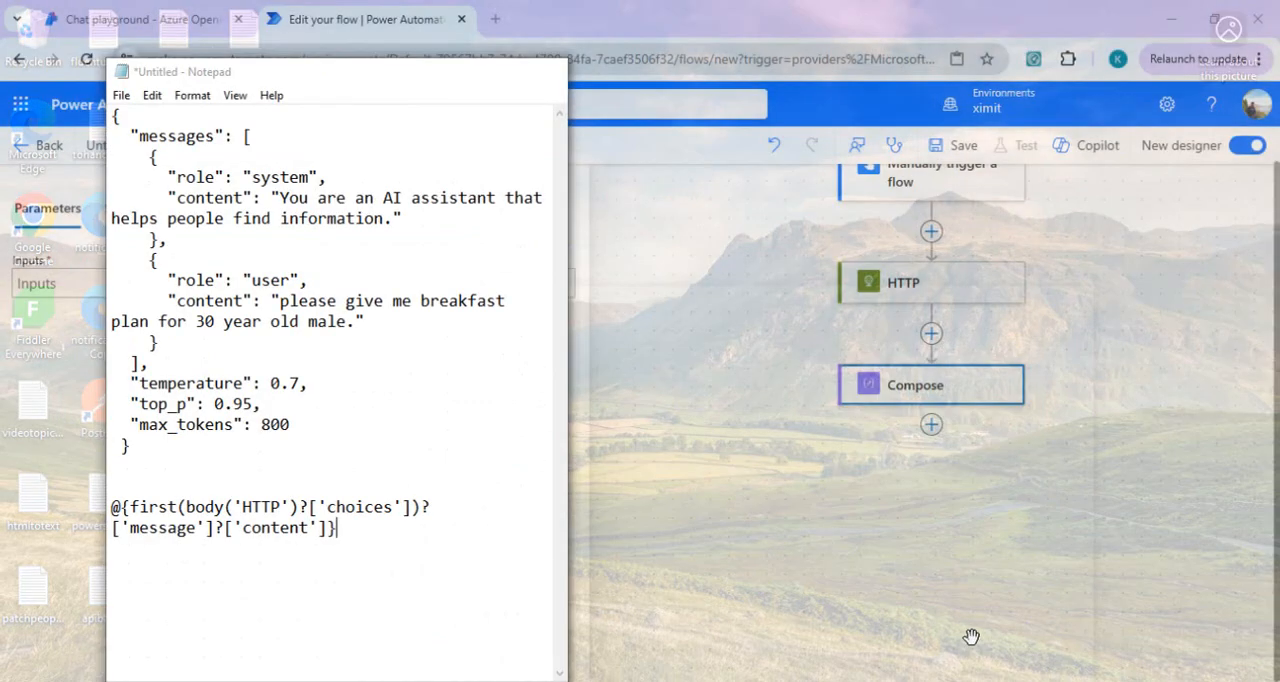
left_click(974, 644)
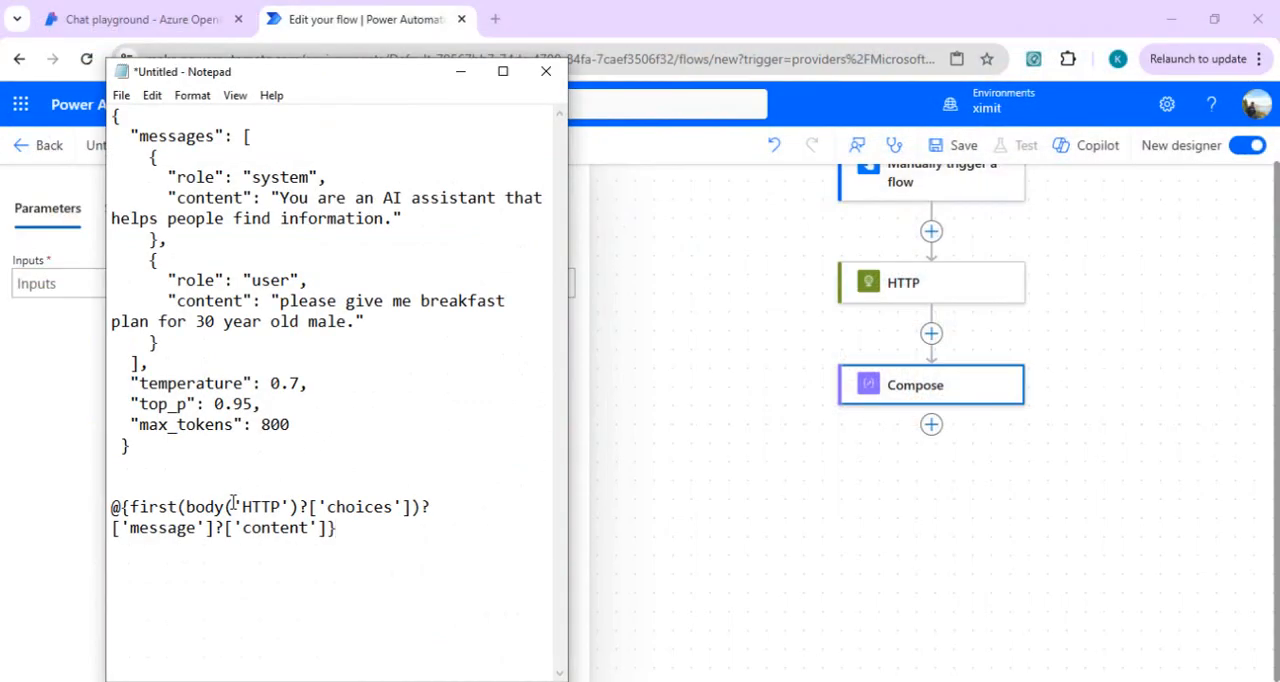
left_click_drag(187, 507, 413, 508)
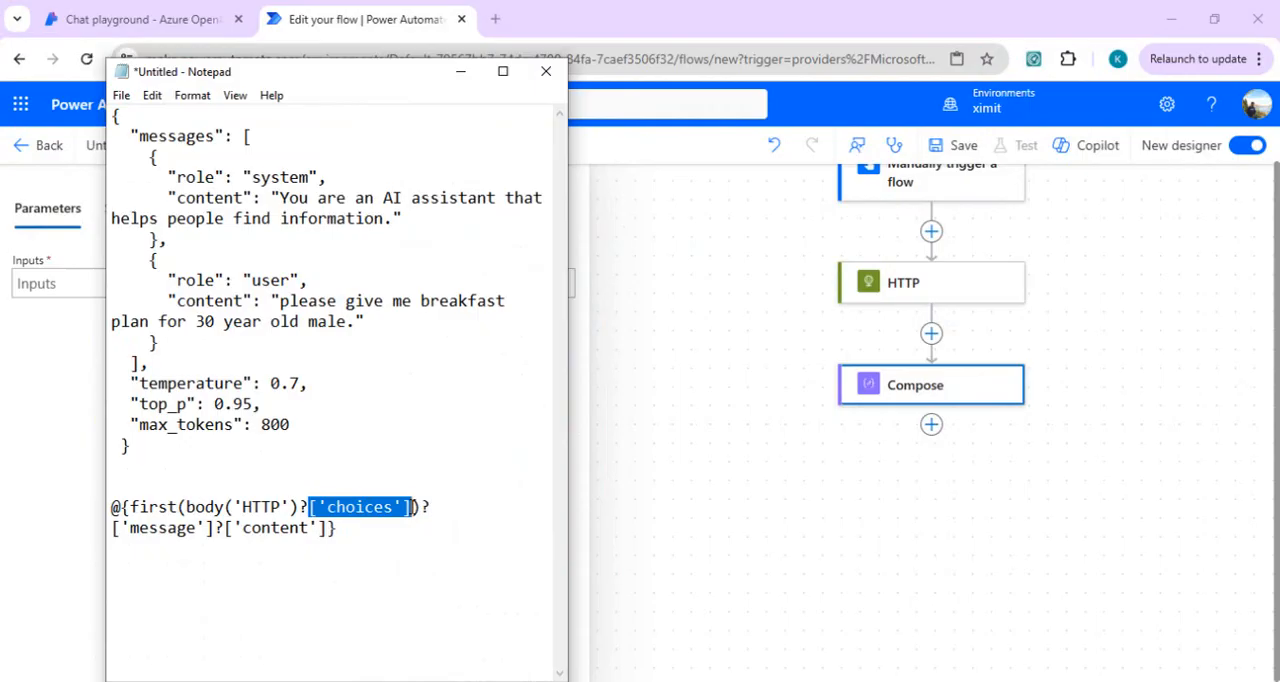
left_click(217, 527)
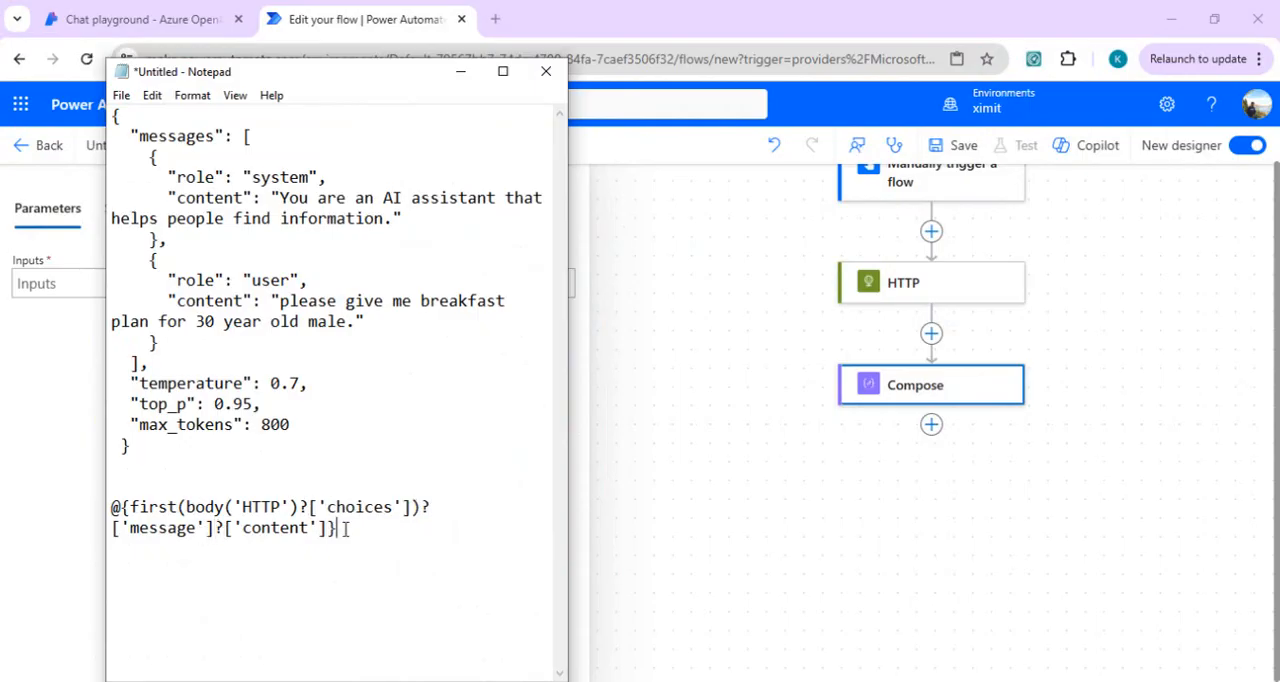
left_click(126, 507)
key("Delete")
key("BackSpace")
Copy the whole trimmed expression from Notepad and open the expression editor for the Compose action's Inputs in Power Automate.
key("shift+Down")
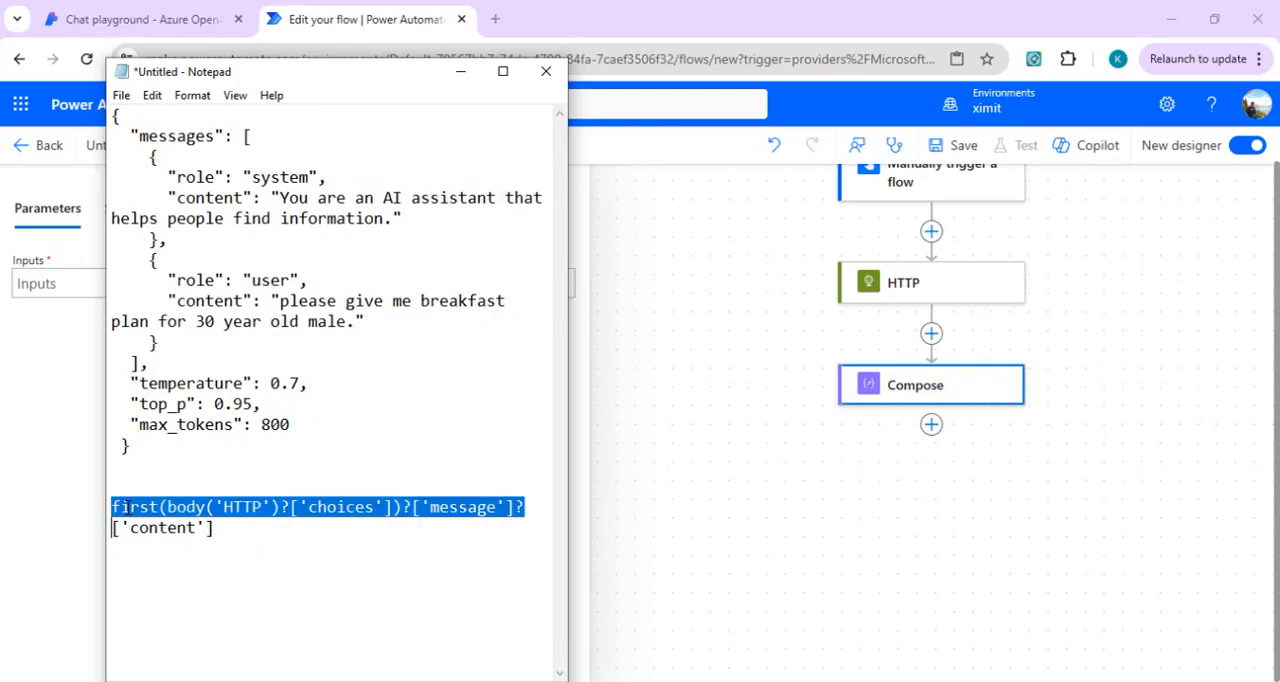
key("shift+Right")
key("shift+Right")
key("shift+Right")
key("shift+Right")
key("shift+Right")
key("shift+Right")
key("shift+Right")
key("shift+Right")
key("shift+Right")
key("shift+Right")
key("shift+Right")
key("ctrl+c")
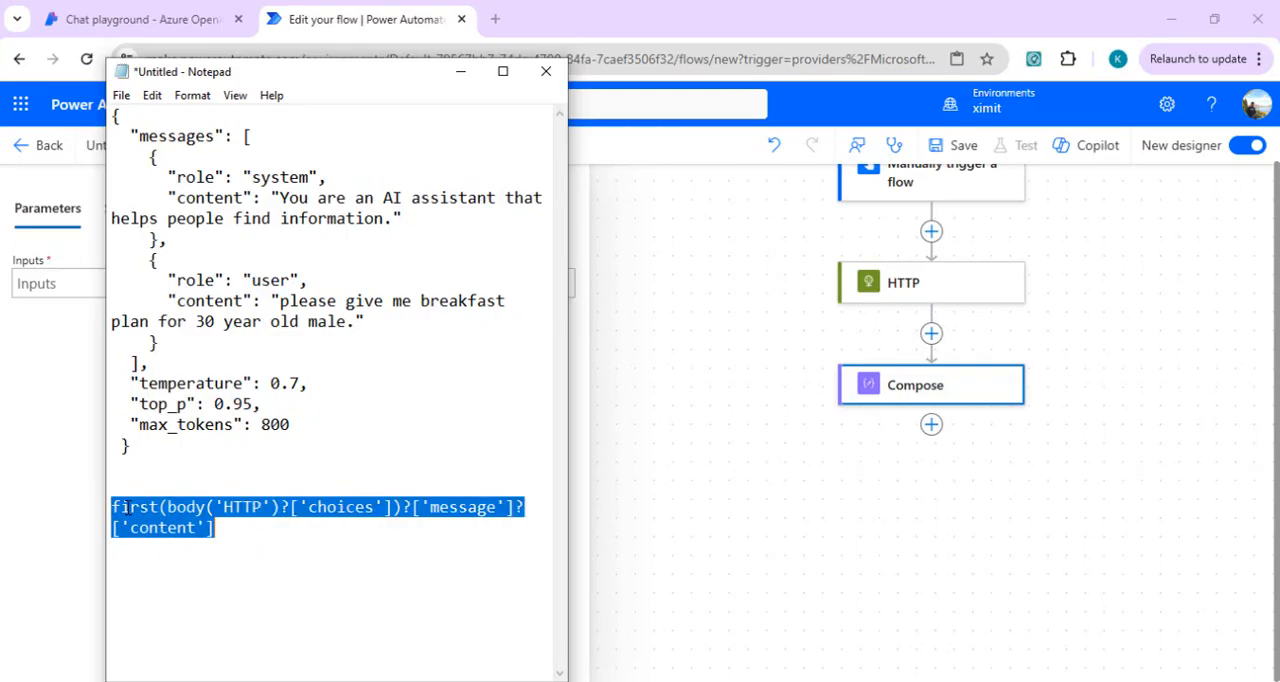
left_click(65, 462)
left_click(133, 284)
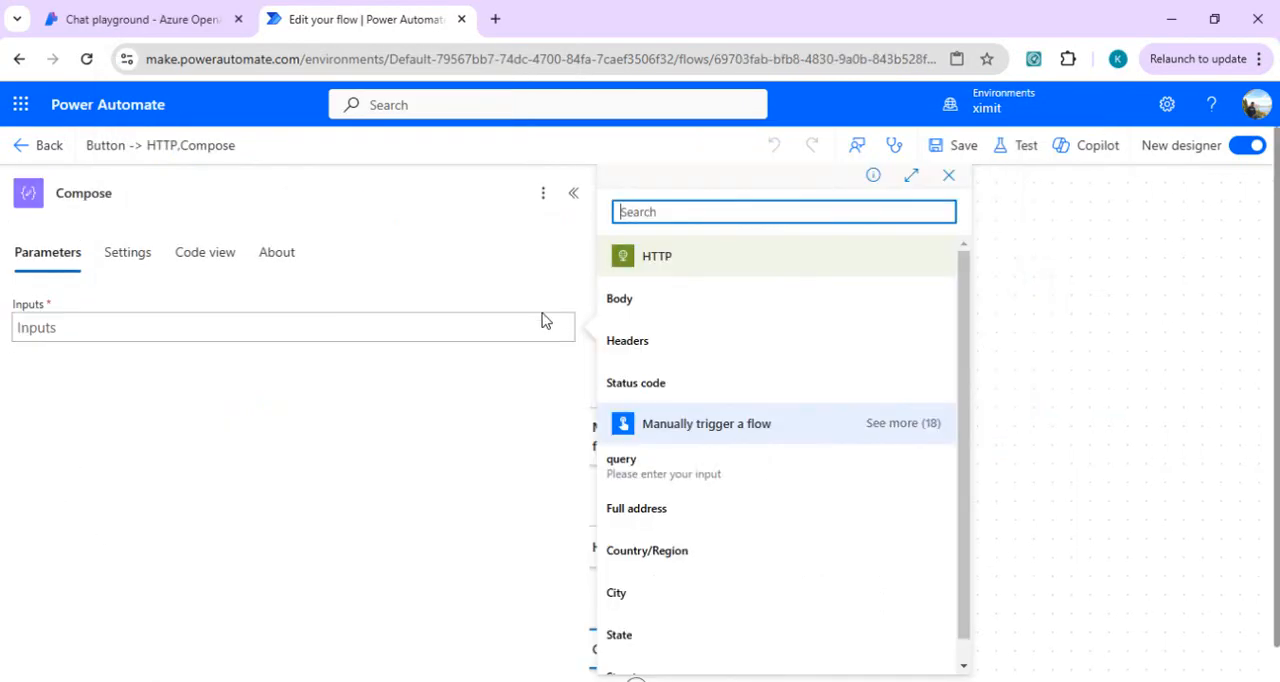
left_click(543, 326)
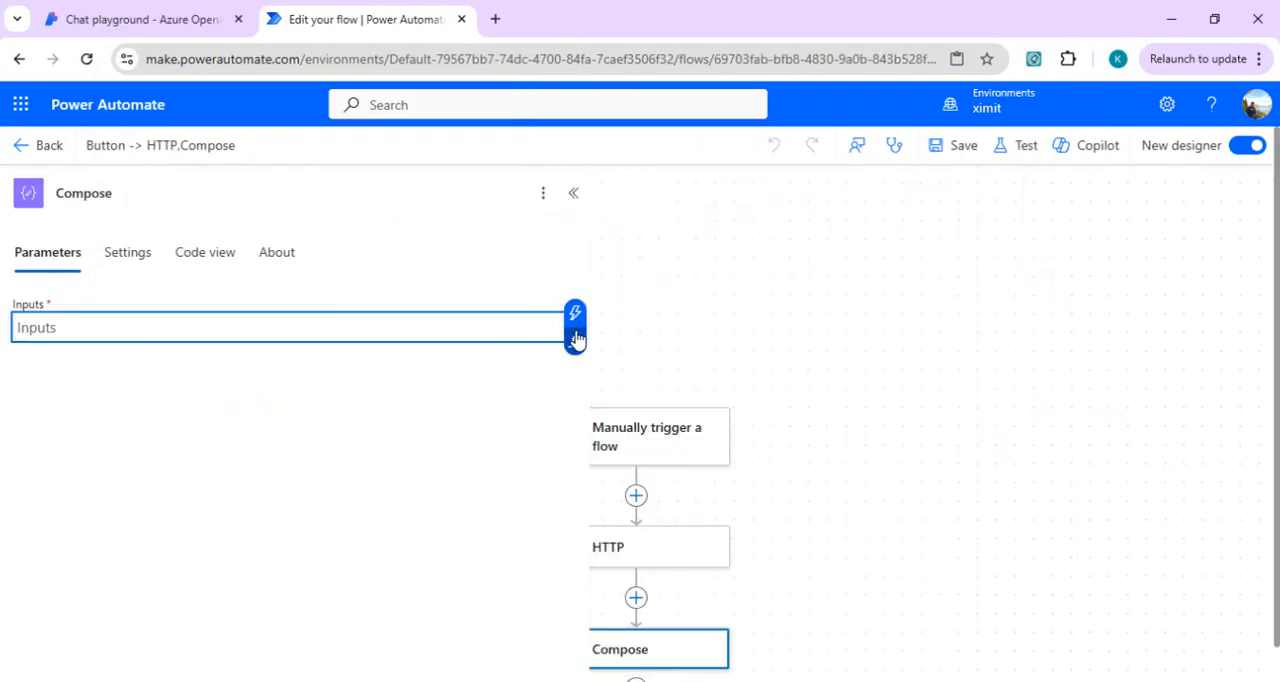
left_click(575, 316)
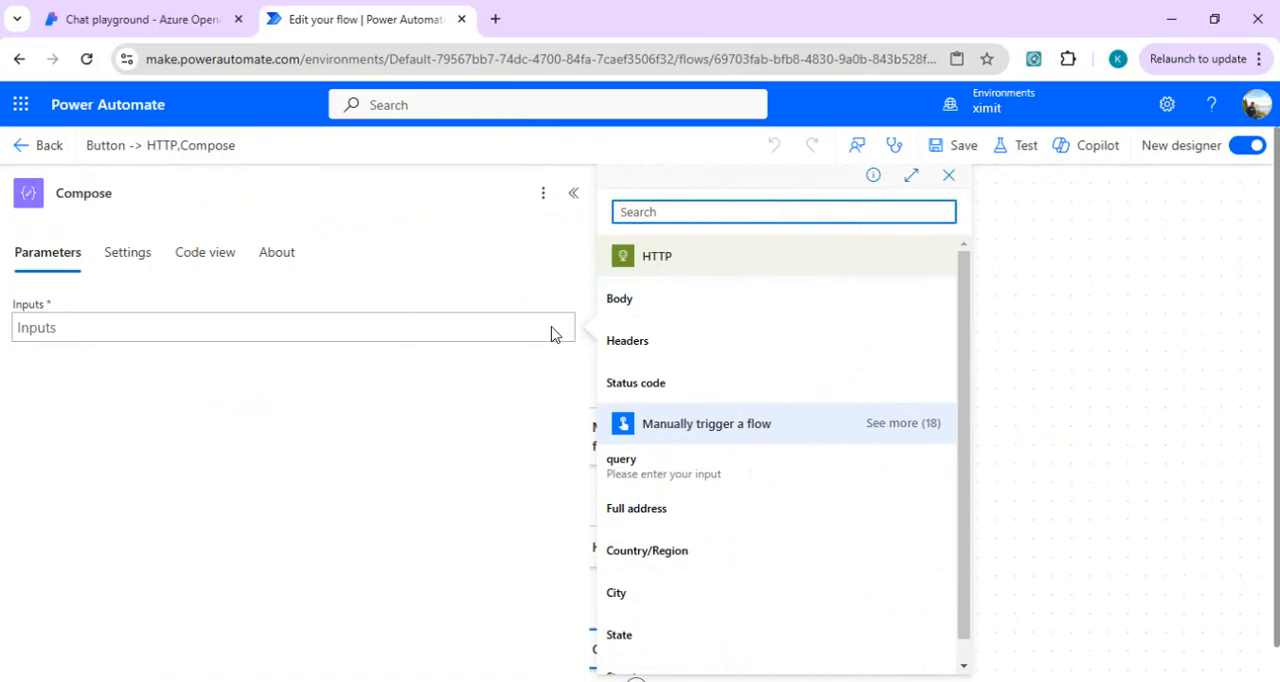
left_click(529, 326)
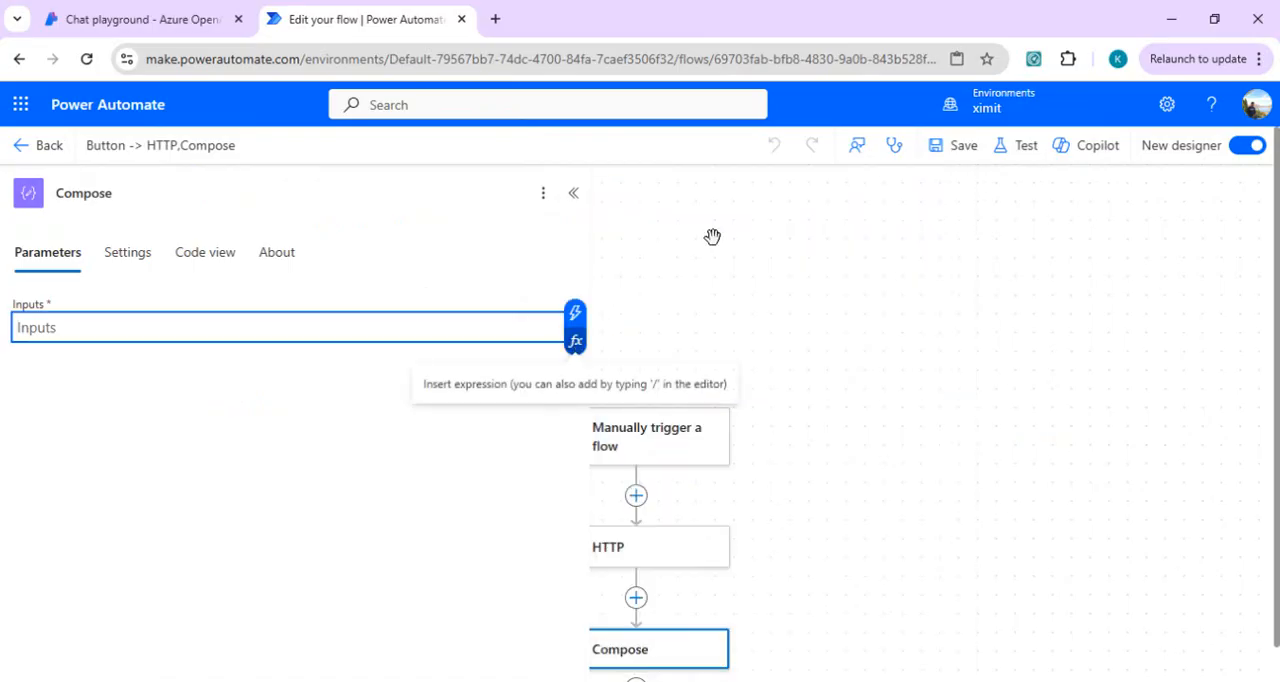
left_click(723, 354)
key("ctrl+v")
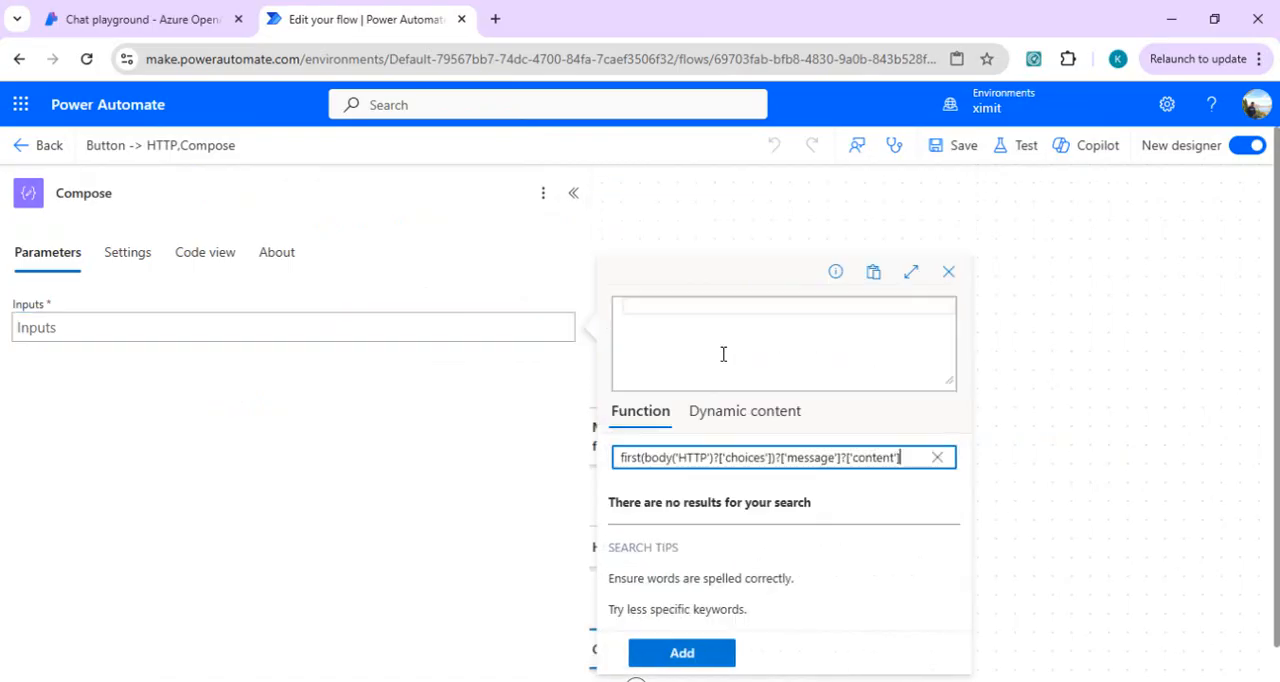
left_click(674, 655)
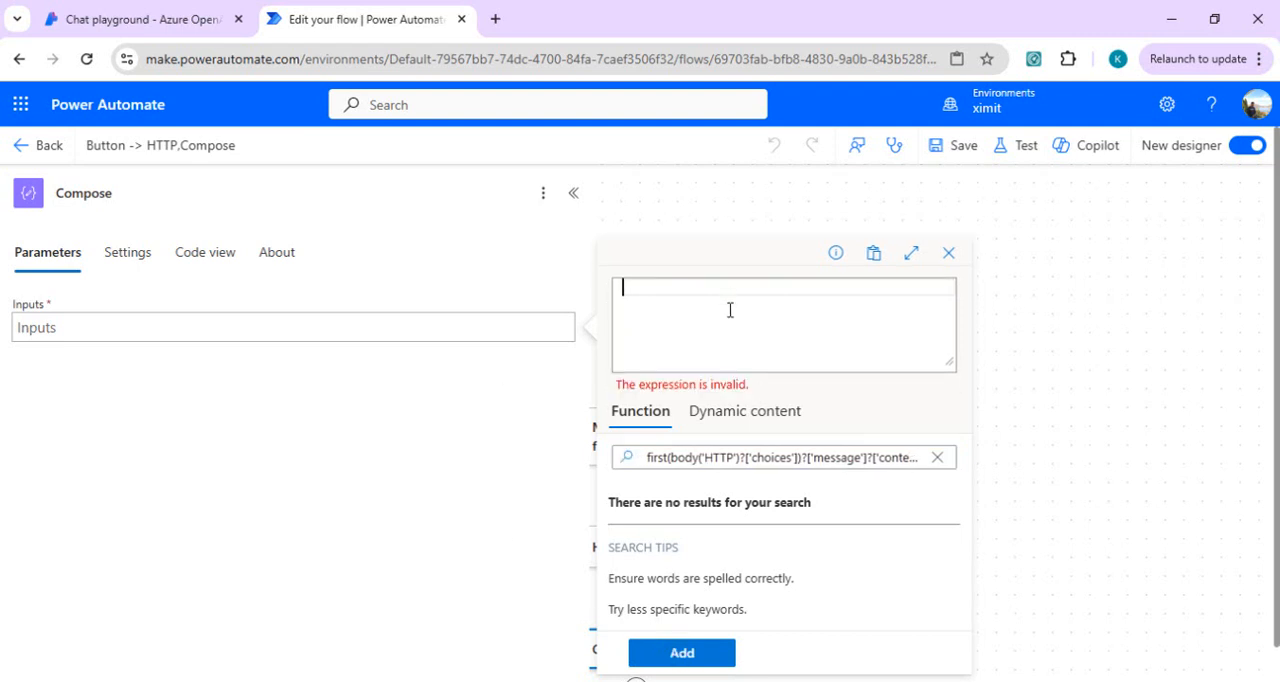
left_click(937, 457)
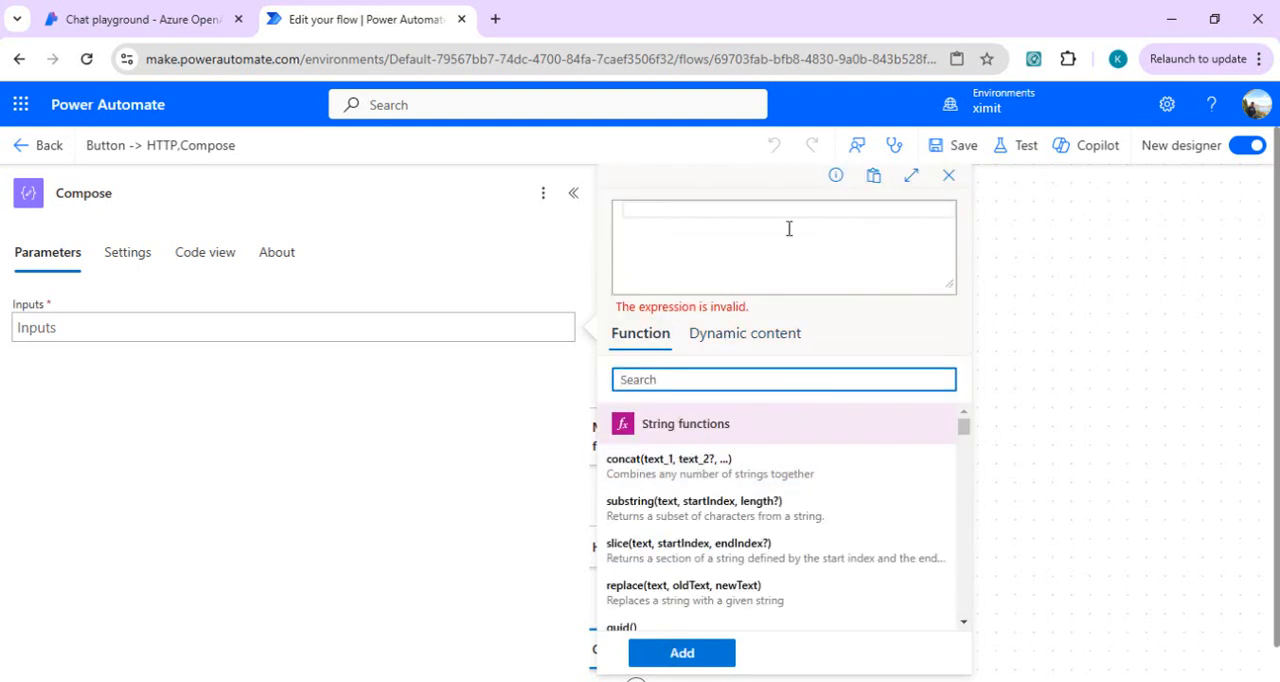
key("ctrl+v")
Insert the expression first(body('HTTP')?['choices'])?['message']?['content'] as the Compose action's Inputs.
left_click(735, 298)
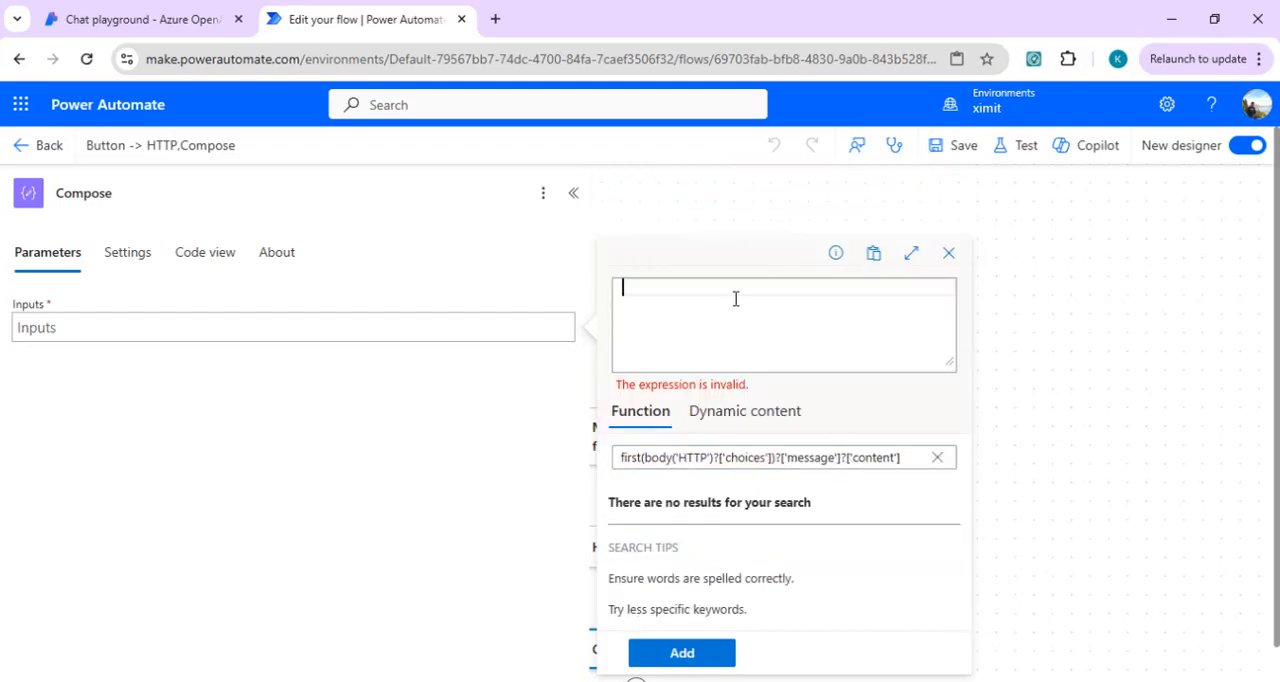
key("ctrl+v")
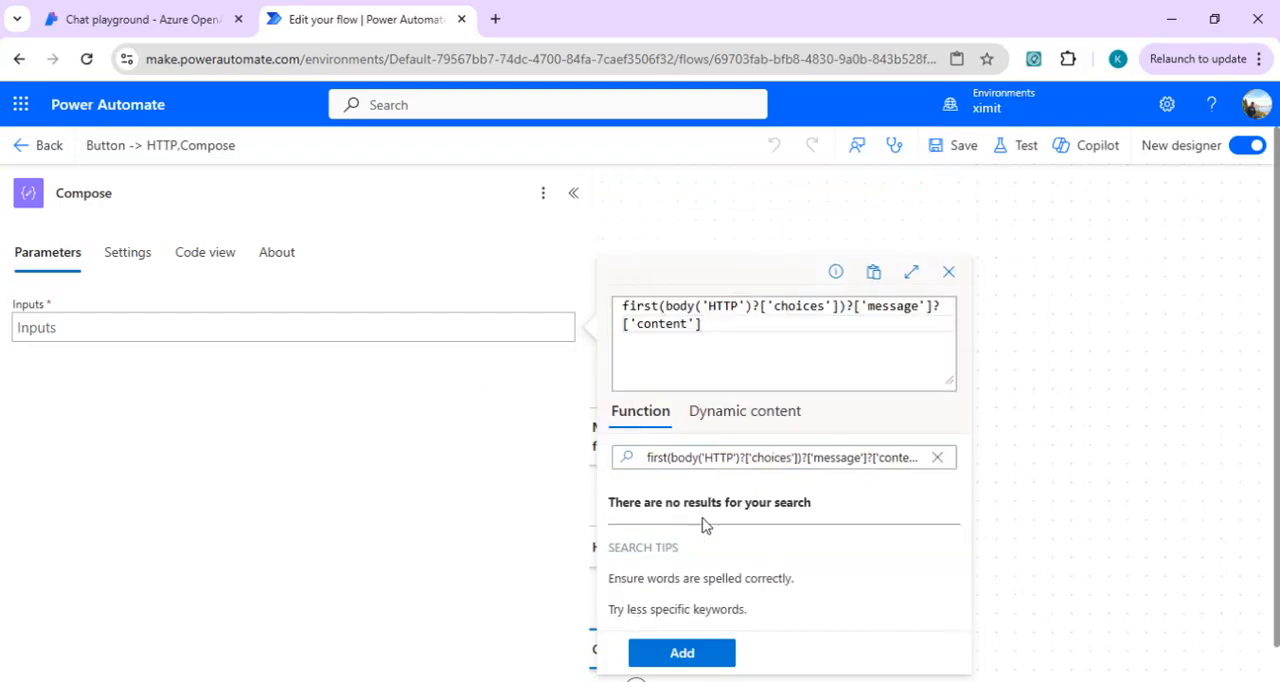
left_click(925, 463)
left_click(935, 459)
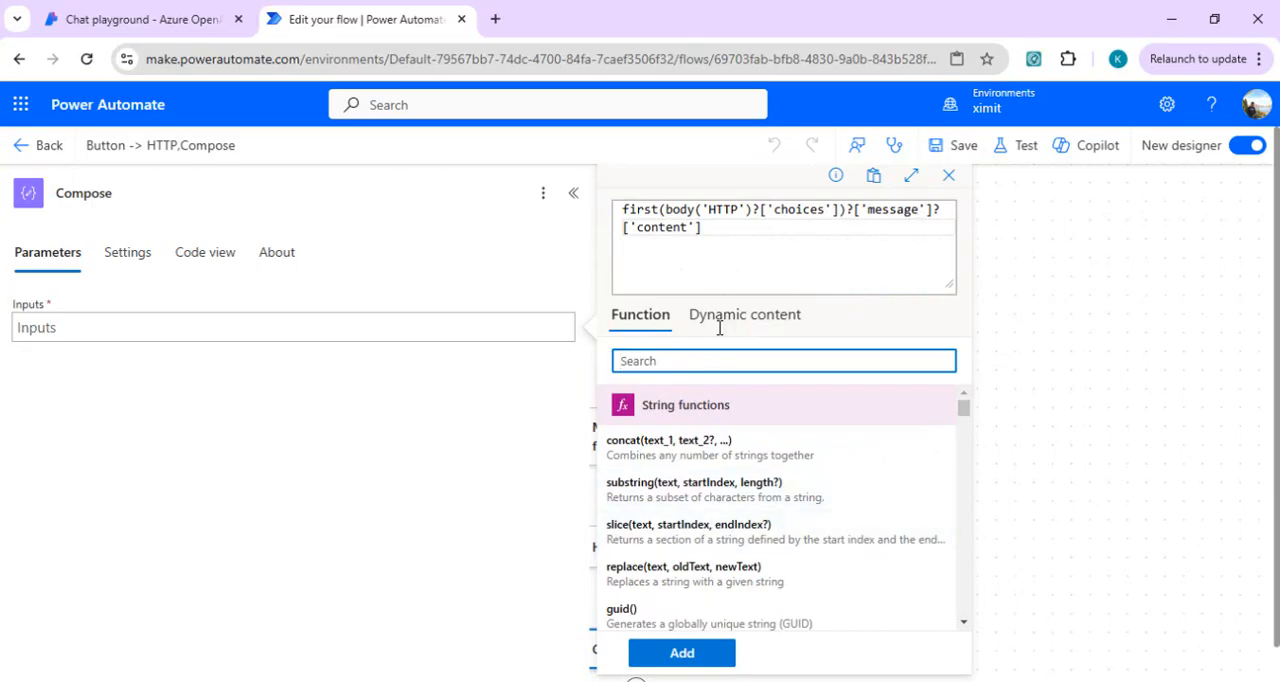
left_click(681, 653)
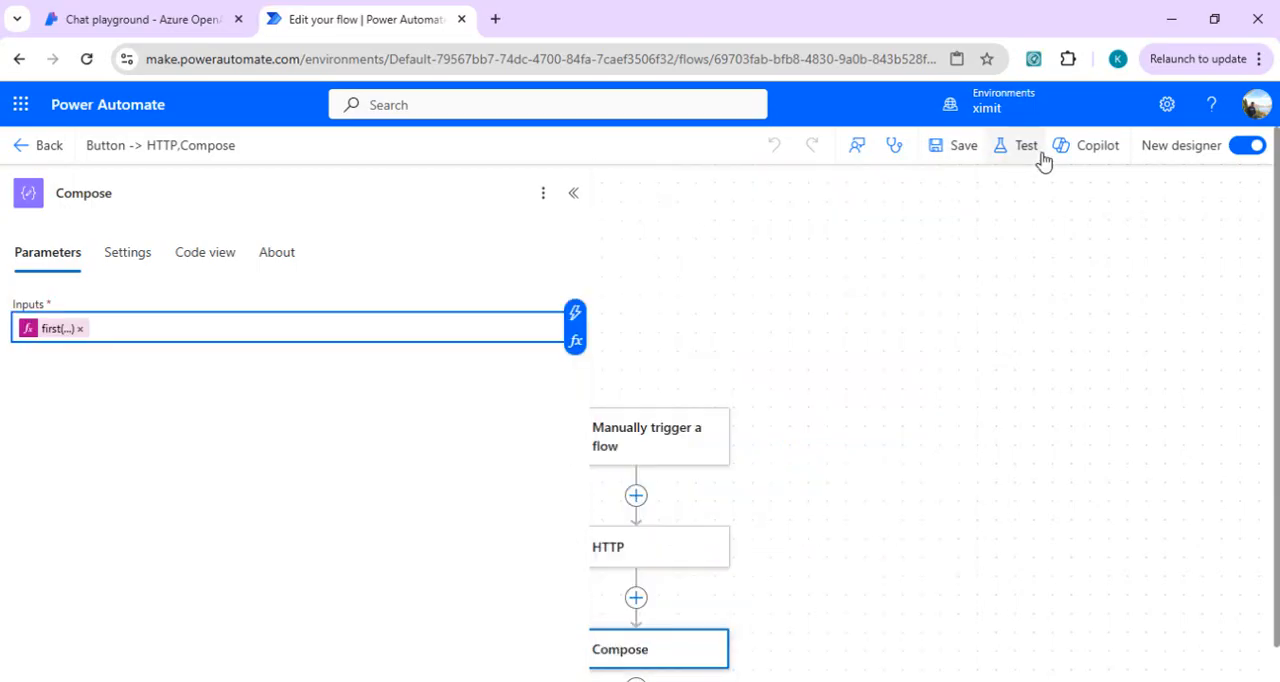
Save the flow and test it manually with the query "Please provide breakfast plan for 35 year old male".
left_click(960, 157)
left_click(987, 215)
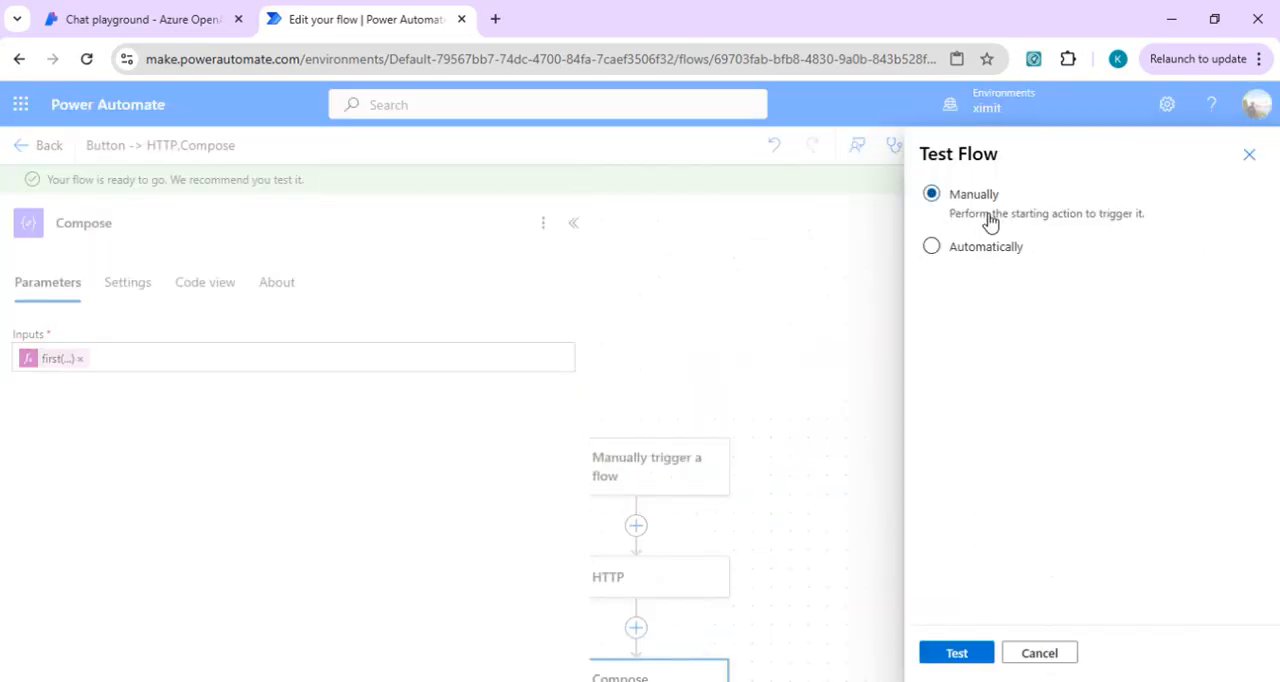
left_click(957, 652)
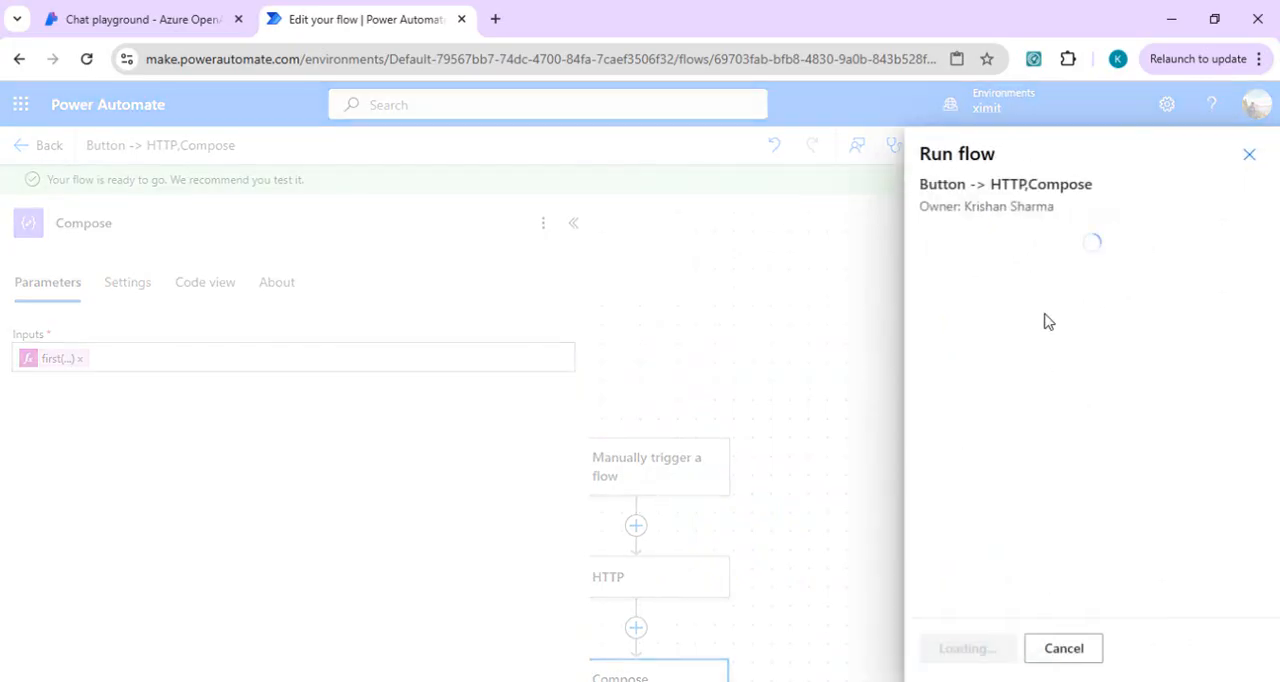
left_click(1067, 299)
type("Plea")
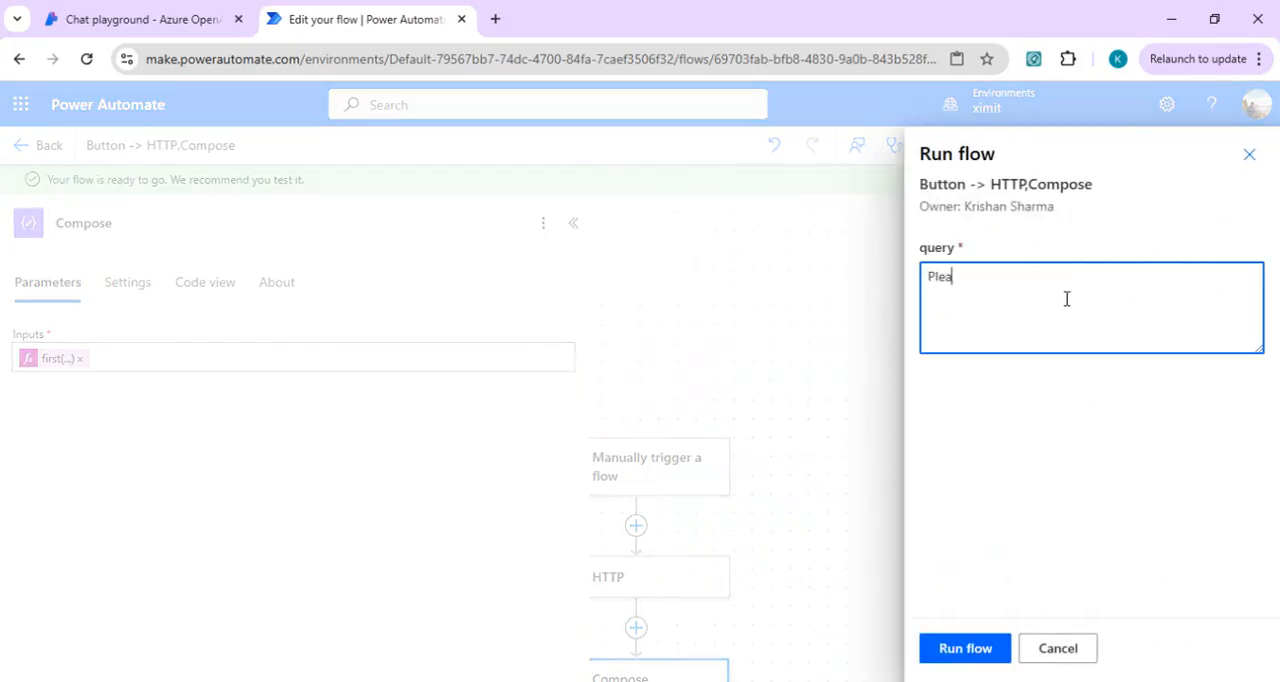
type("se provide breakfast plan for 35 year old male adult.")
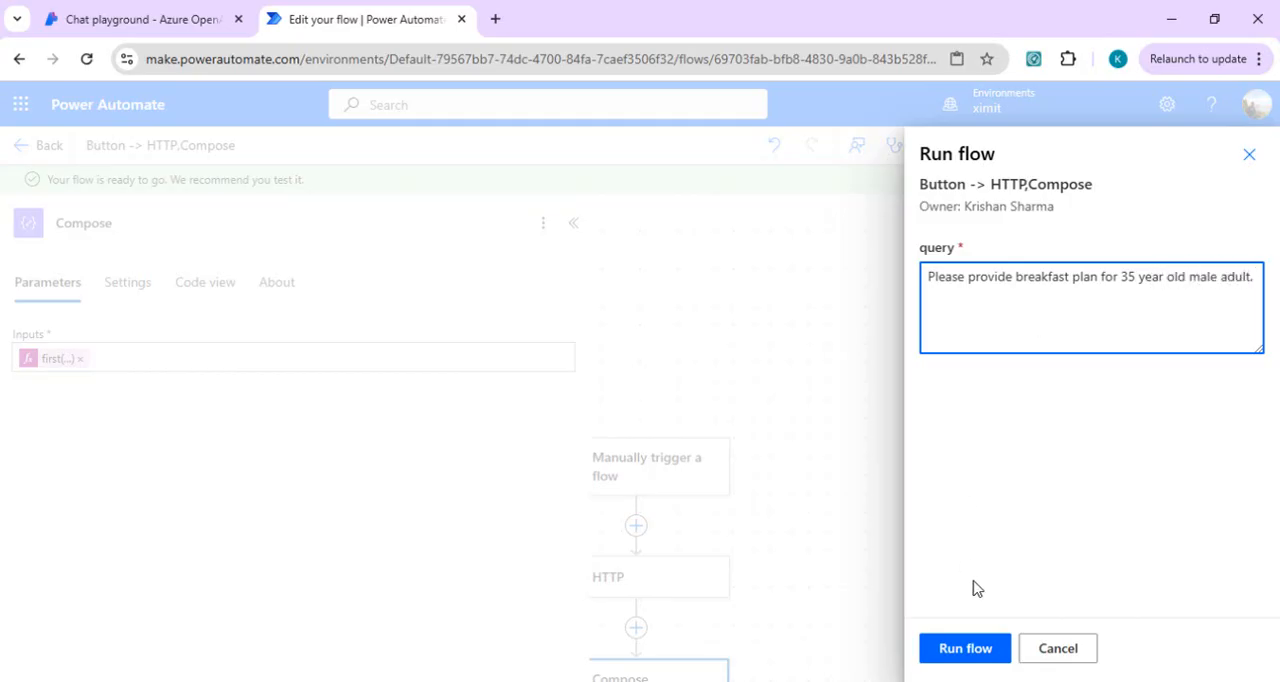
left_click(938, 648)
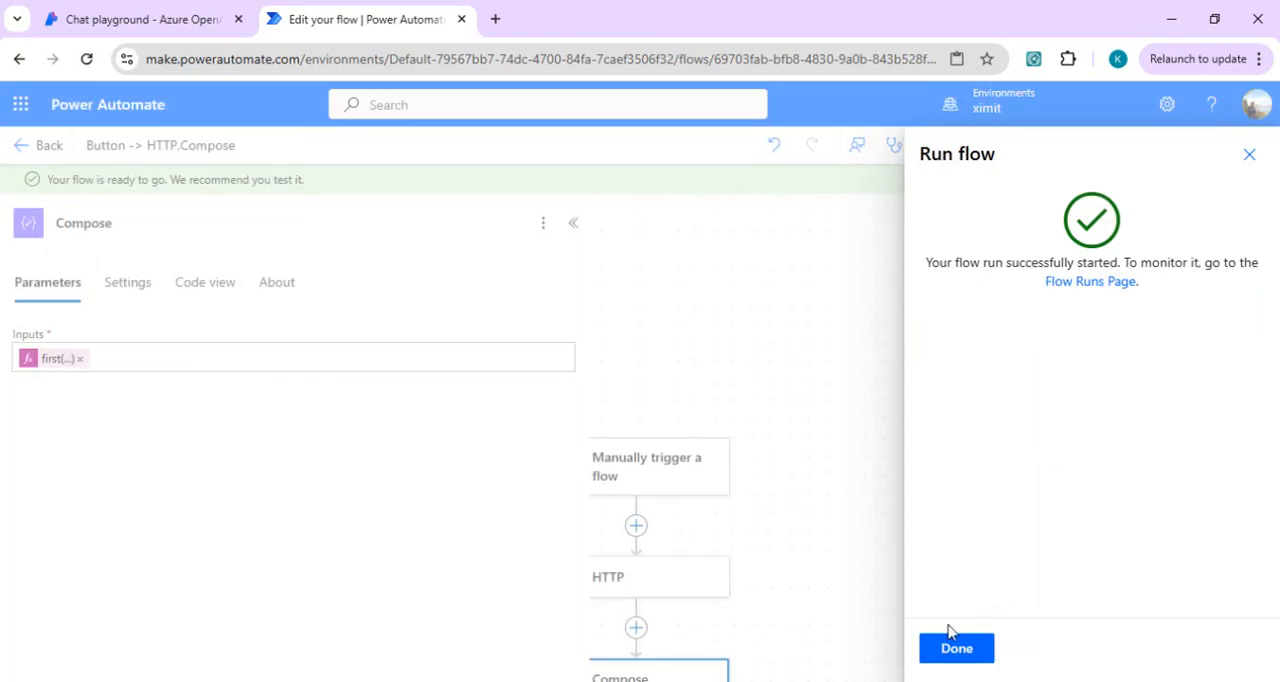
left_click(932, 650)
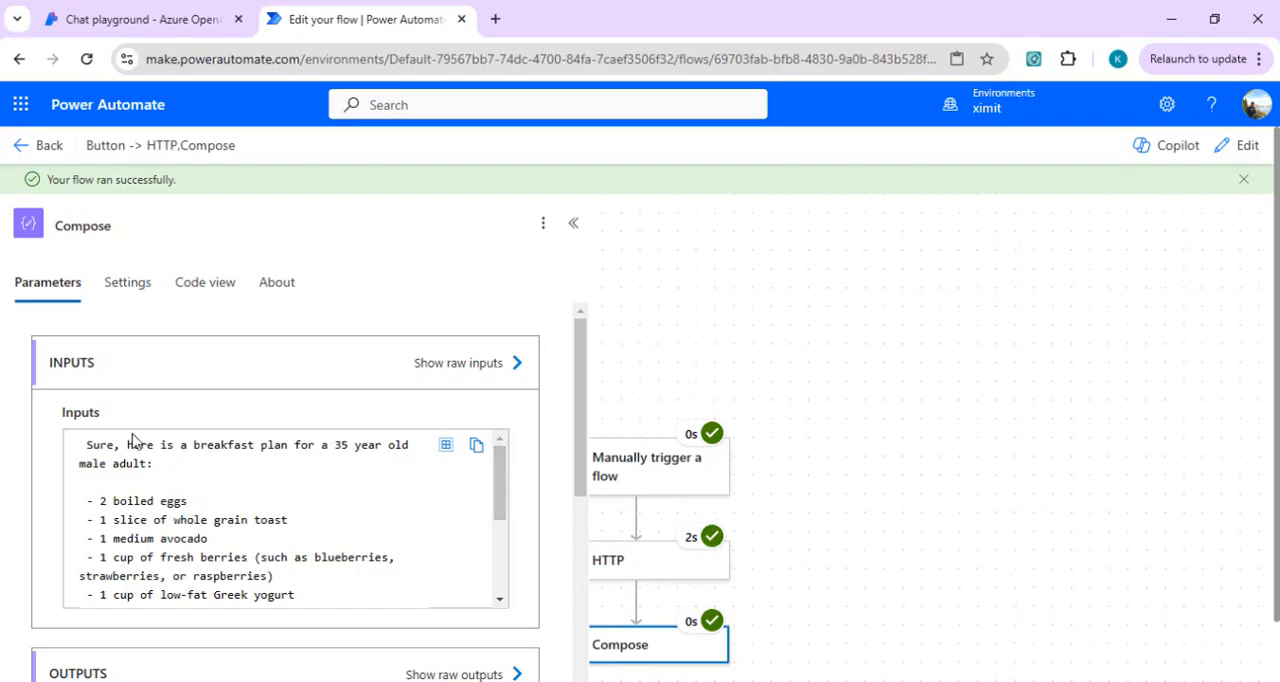
Review the full reply text in the Compose action's run inputs and return the flow to editing.
left_click_drag(131, 446, 297, 603)
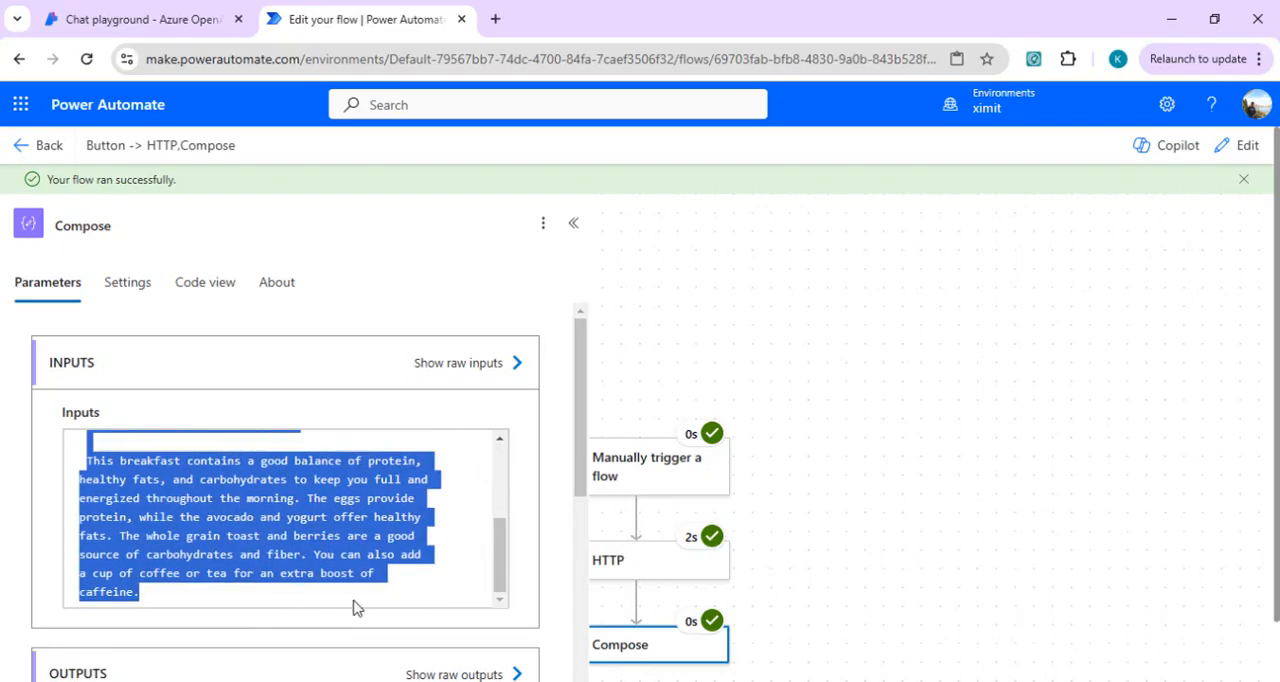
left_click(541, 451)
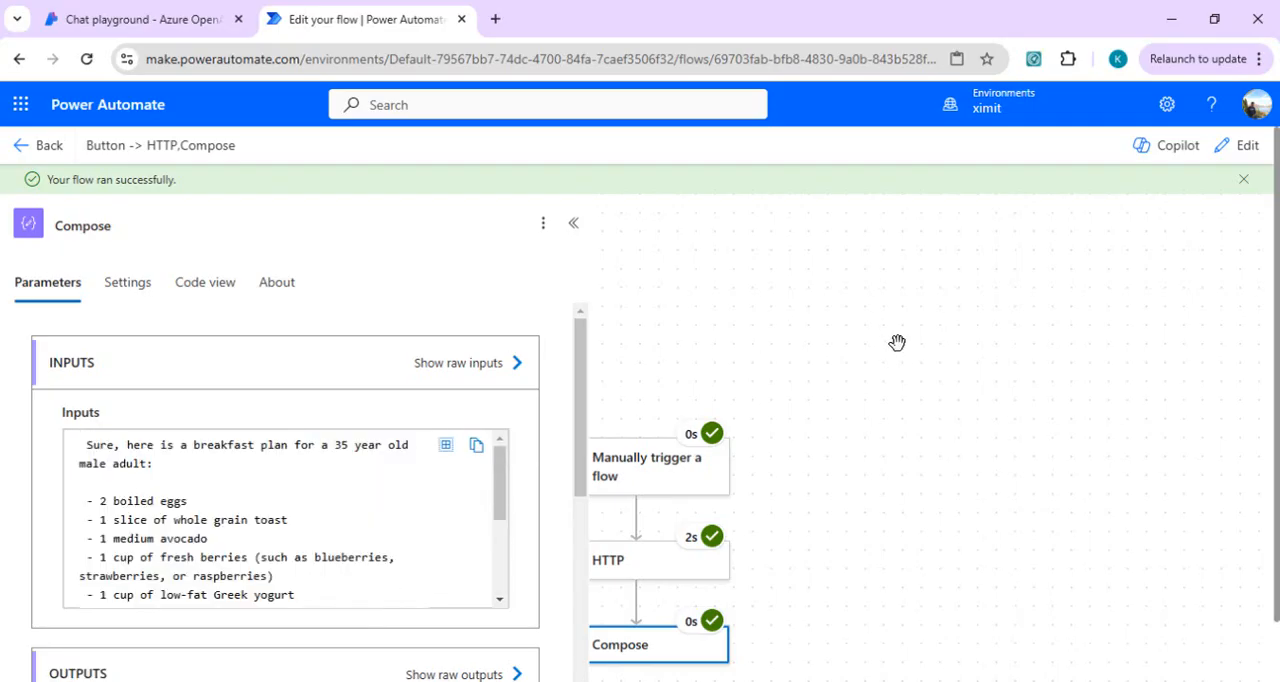
left_click(1247, 147)
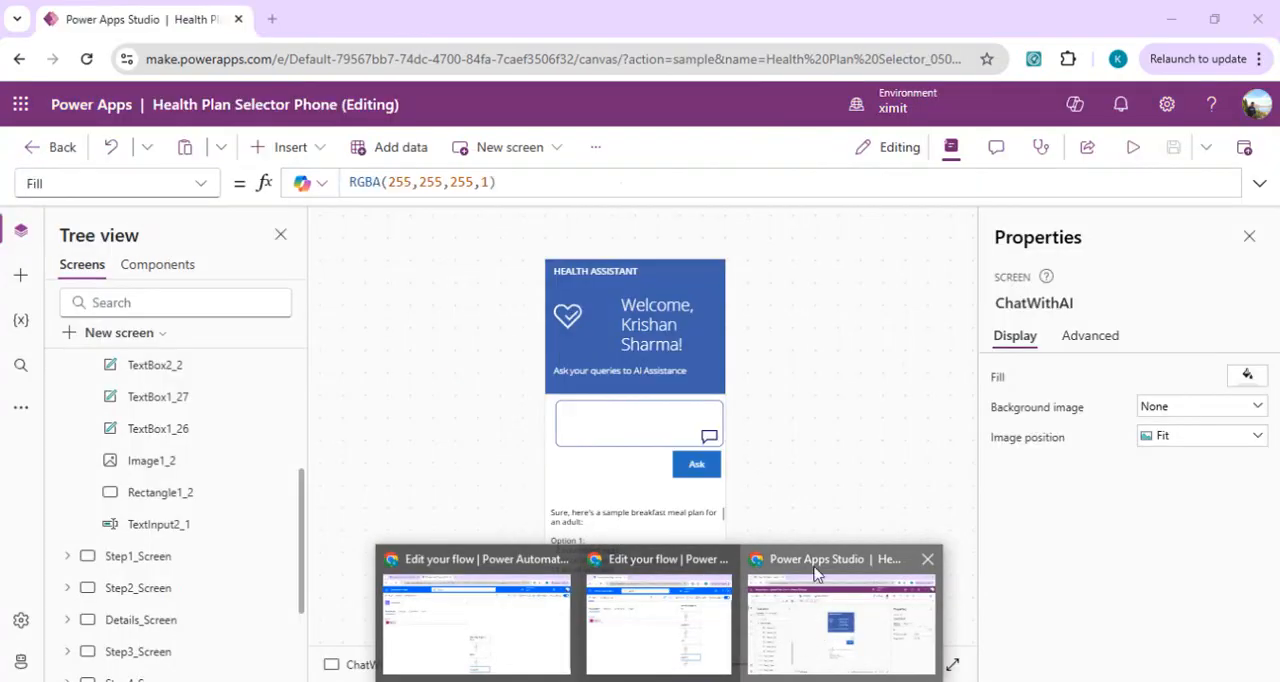
Switch to the Health Plan Selector Phone app in Power Apps Studio, preview its ChatWithAI screen and close the preview.
left_click(820, 575)
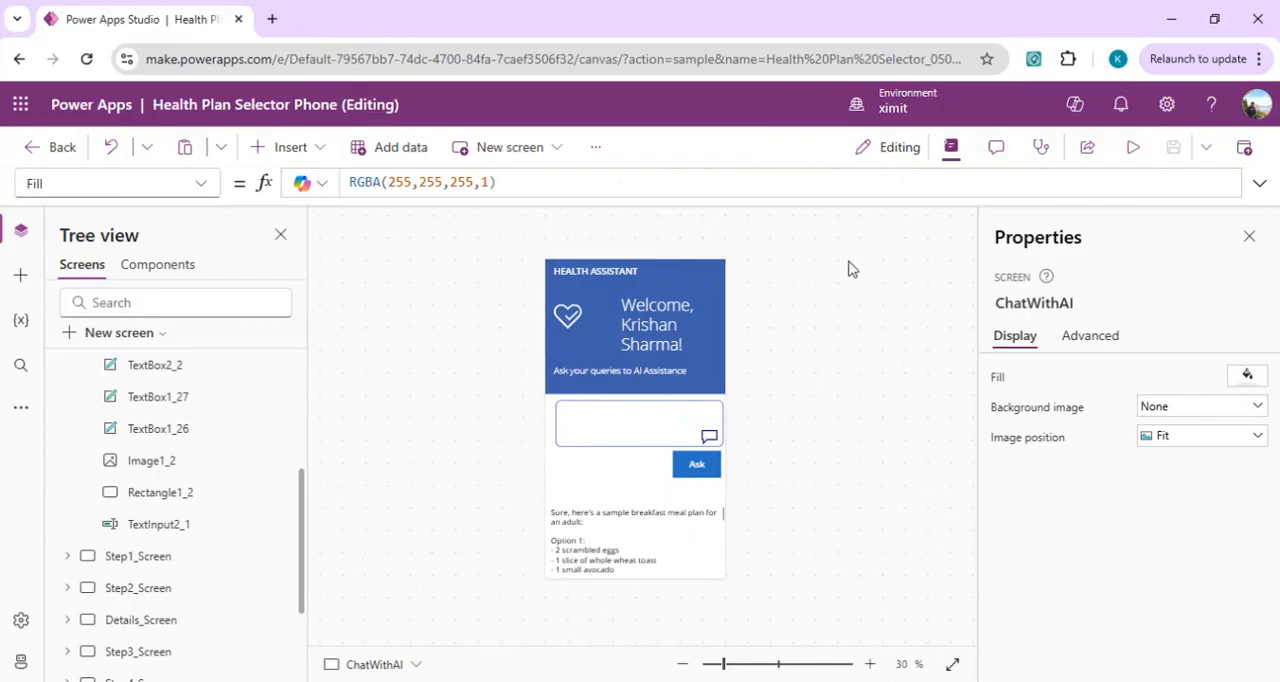
left_click(1134, 150)
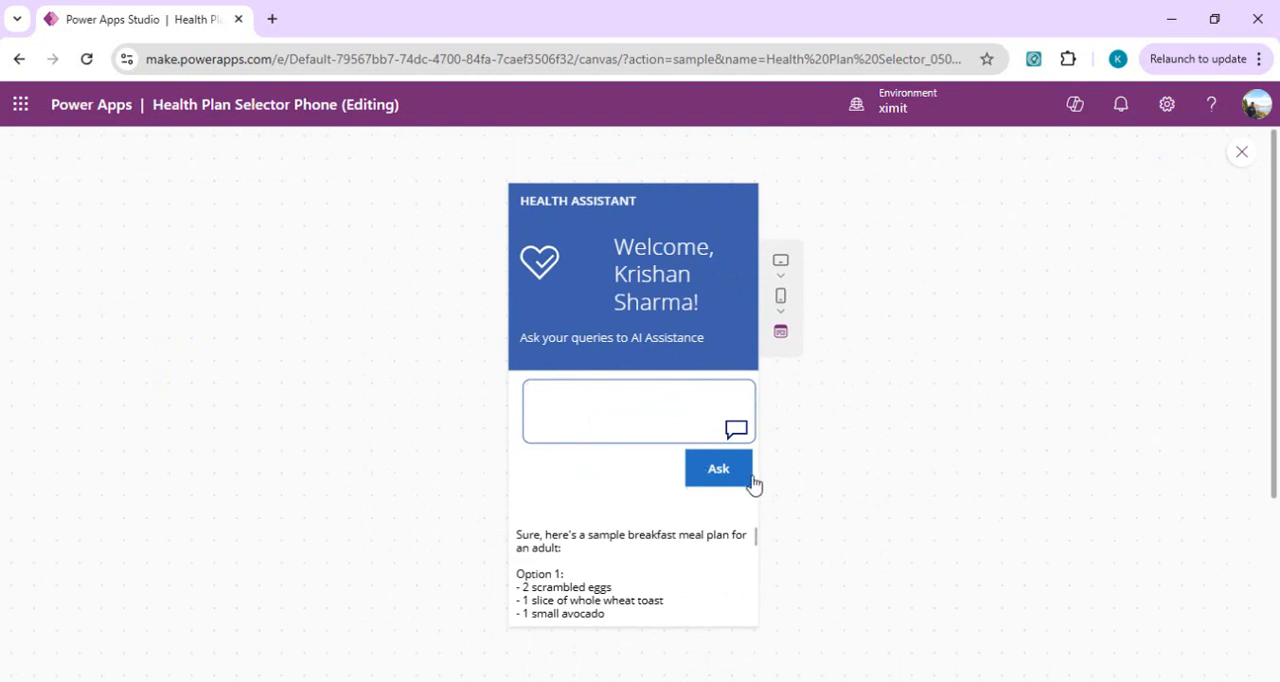
left_click(1240, 155)
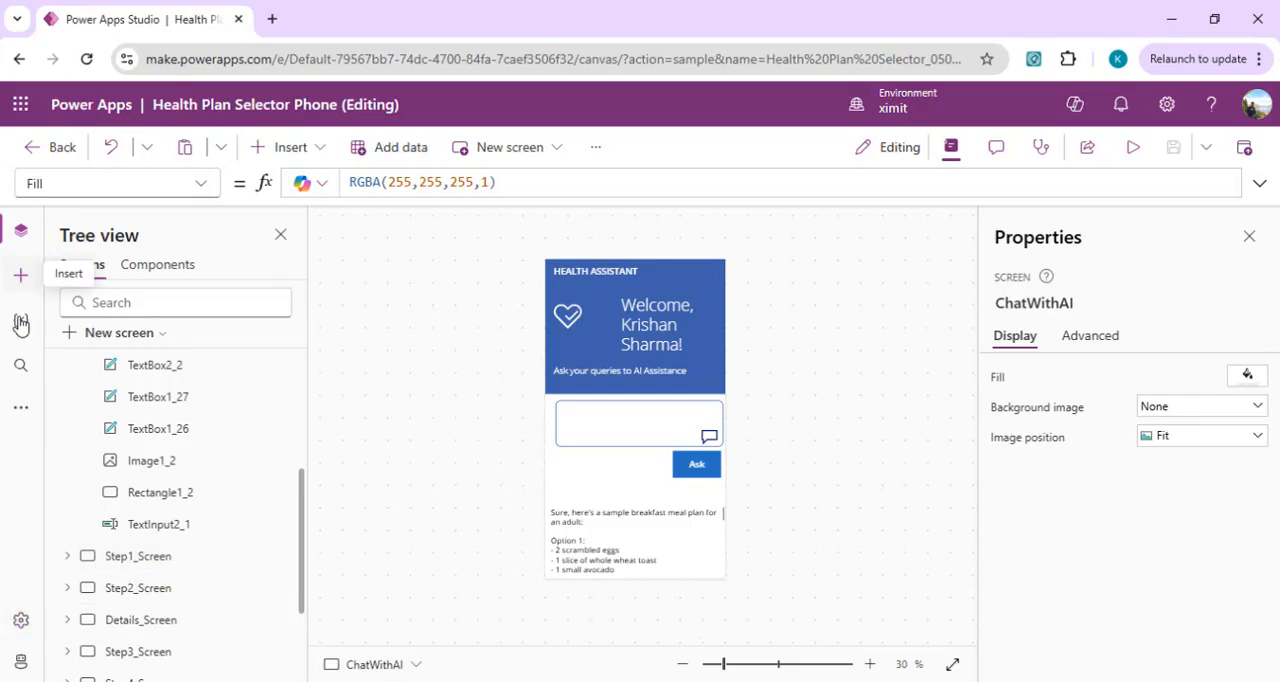
Open the app's connected HealthAI flow for editing, review its sequence of actions and close it.
left_click(28, 417)
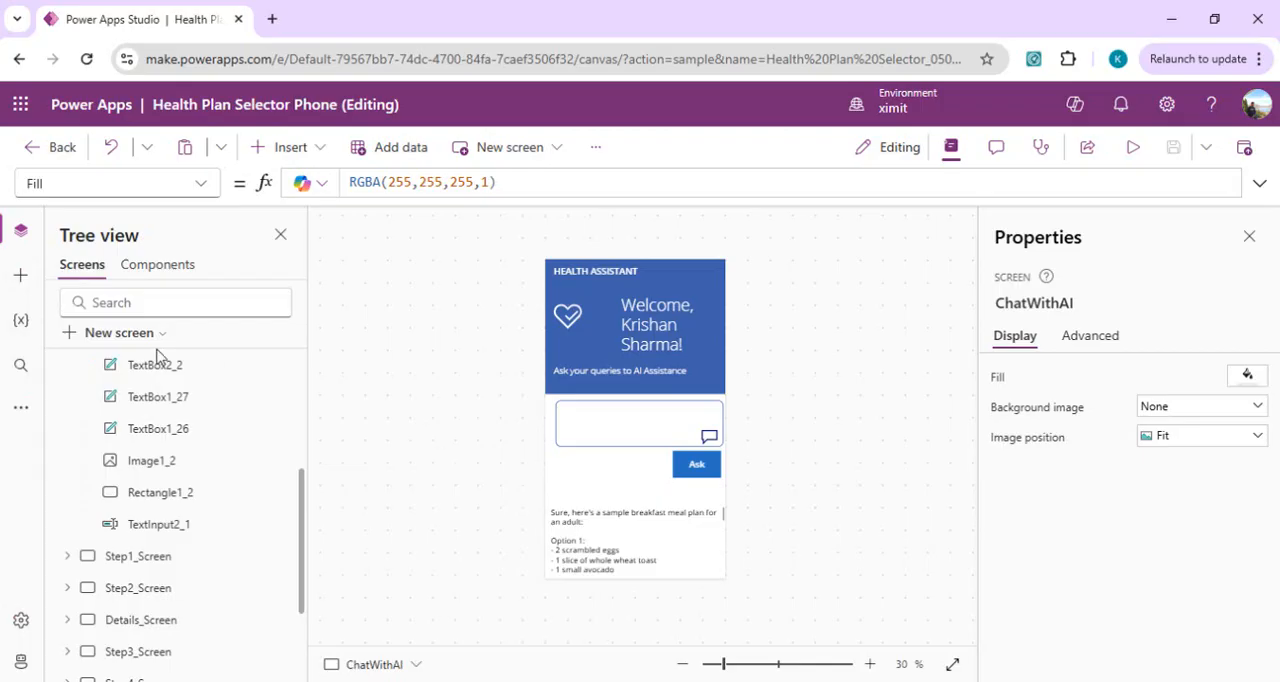
left_click(22, 412)
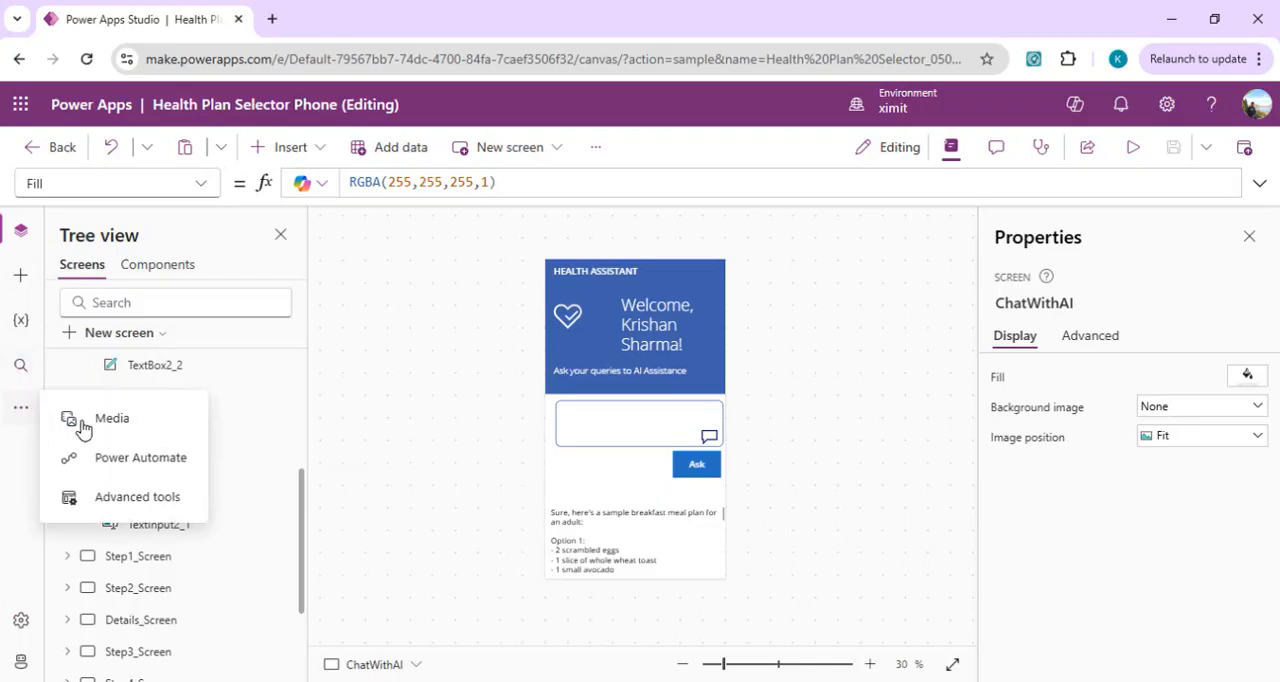
left_click(128, 457)
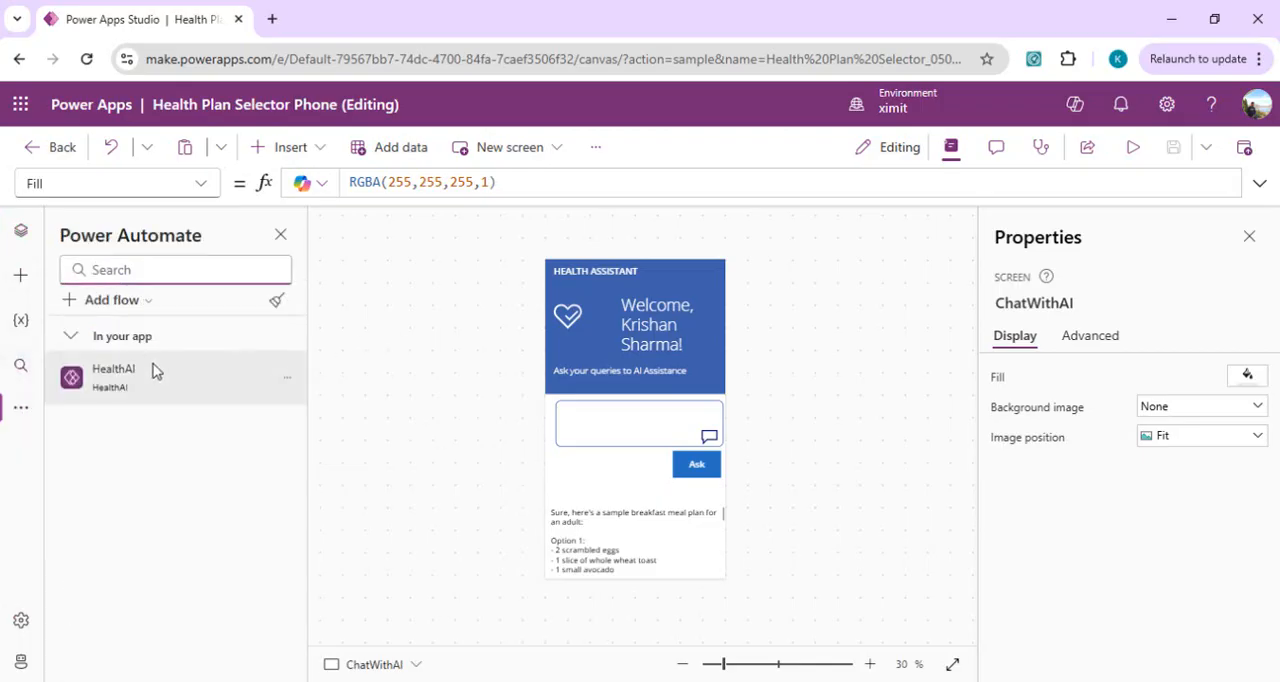
left_click(168, 382)
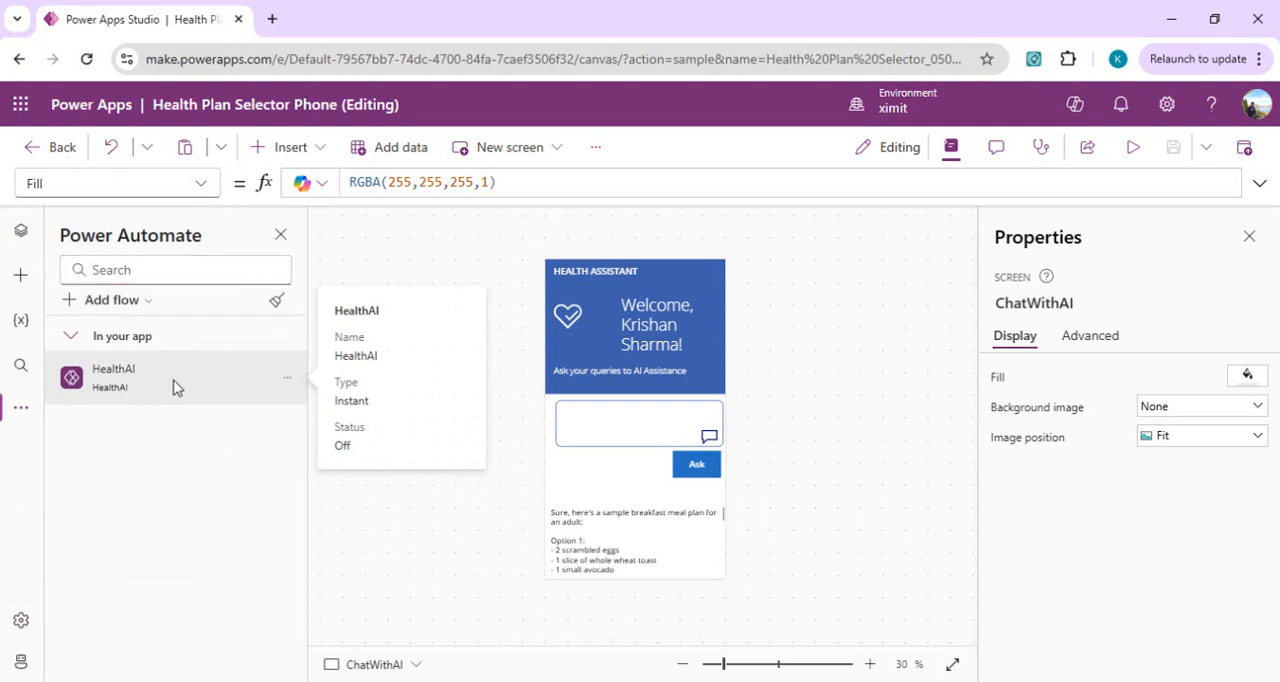
left_click(287, 377)
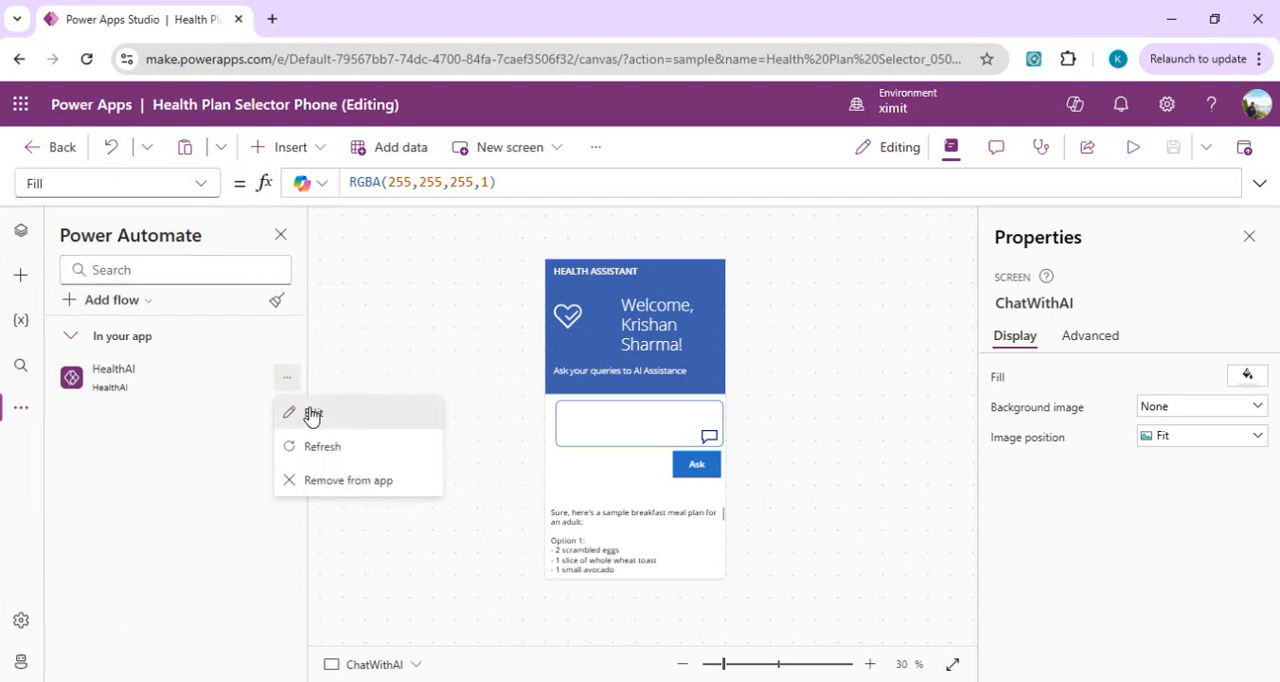
left_click(311, 414)
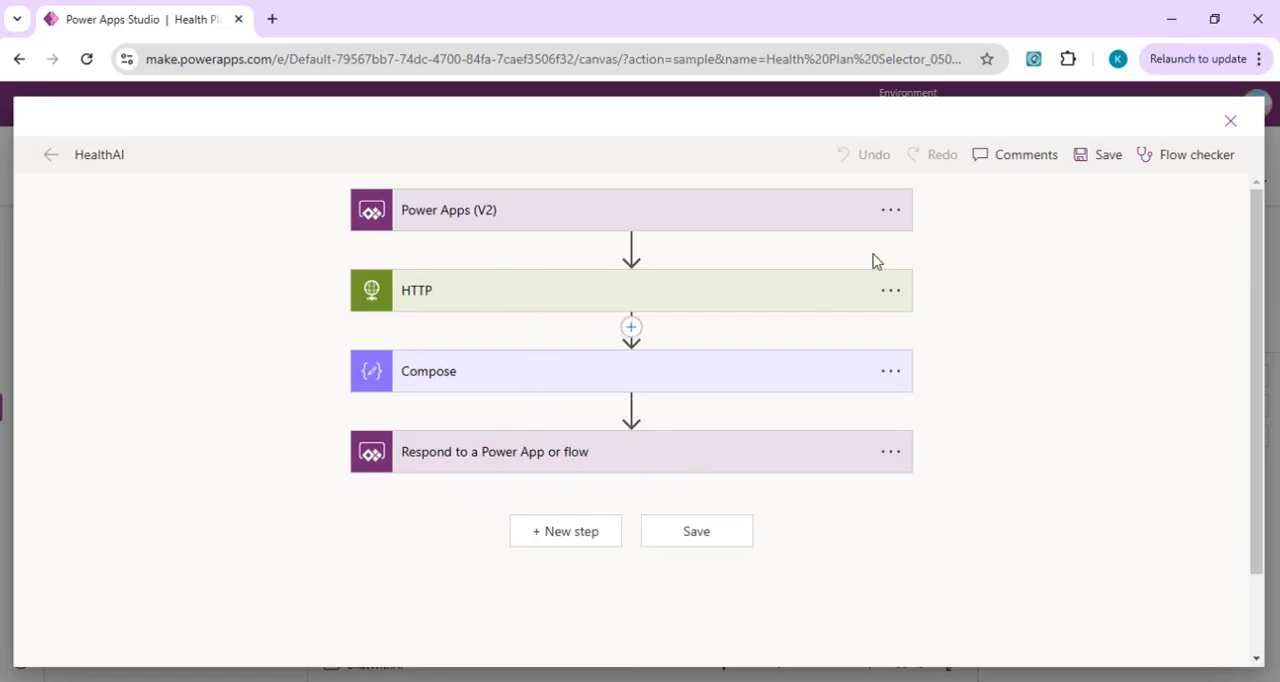
left_click(1230, 121)
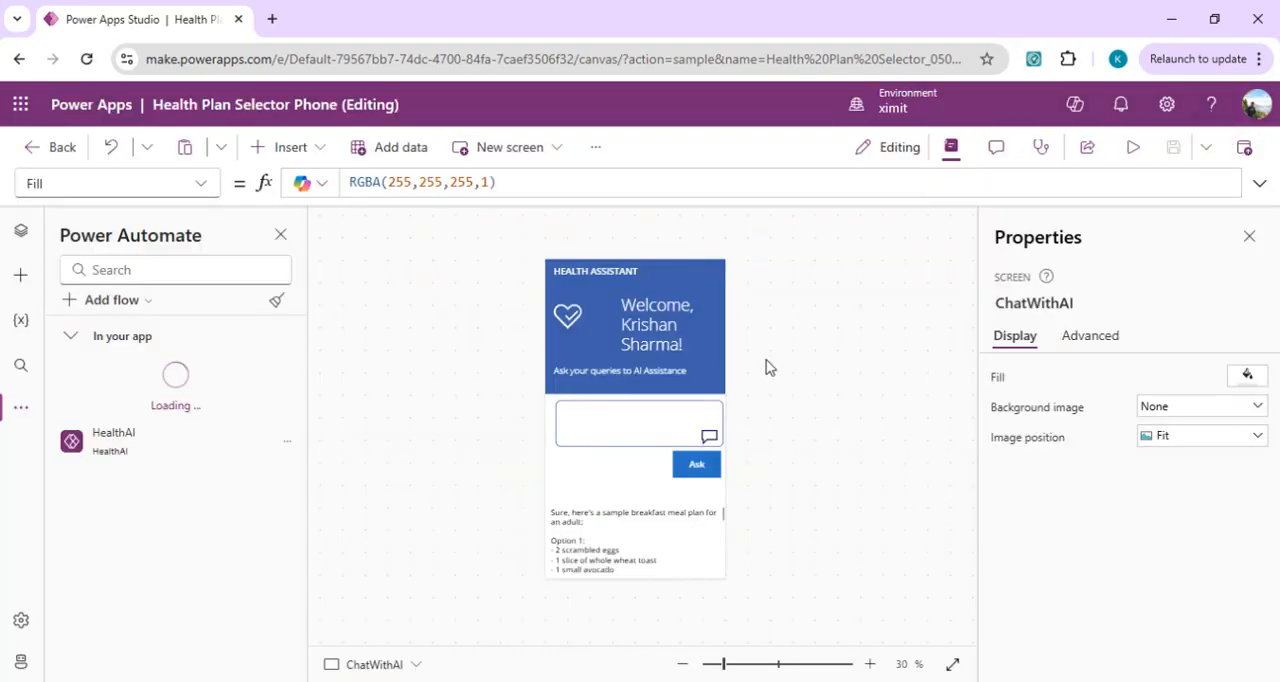
Run the ChatWithAI screen in preview mode to try the health assistant.
left_click(1140, 158)
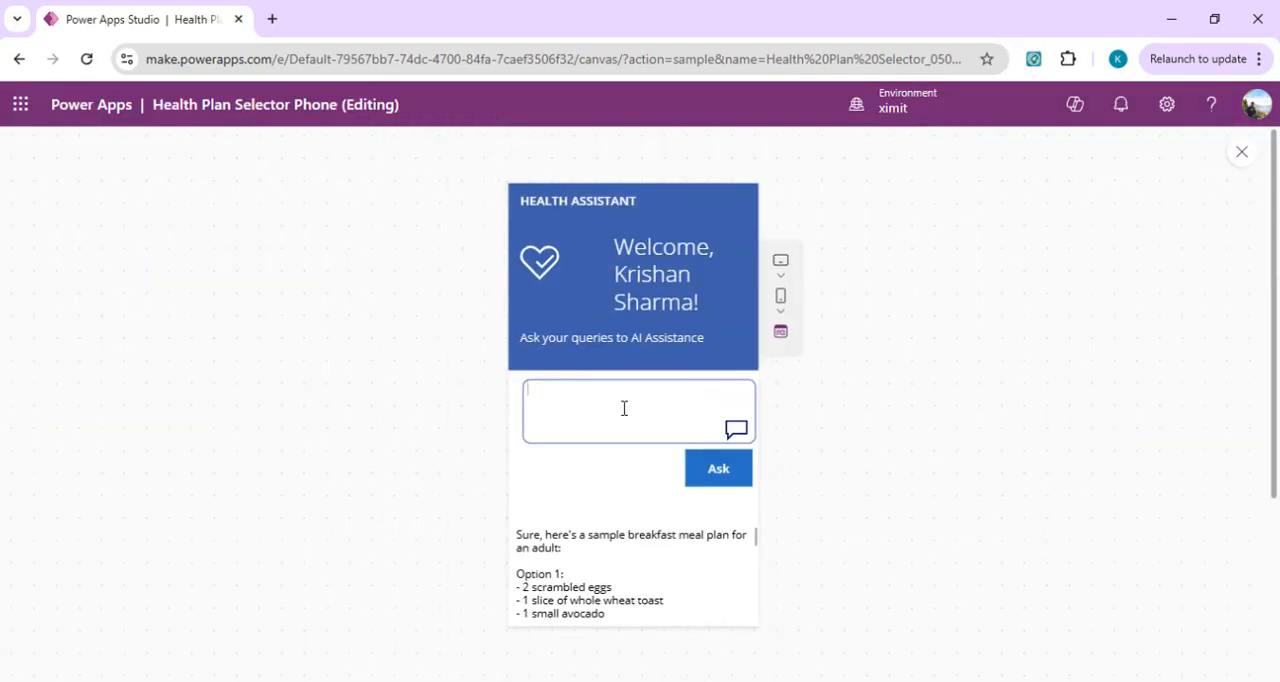